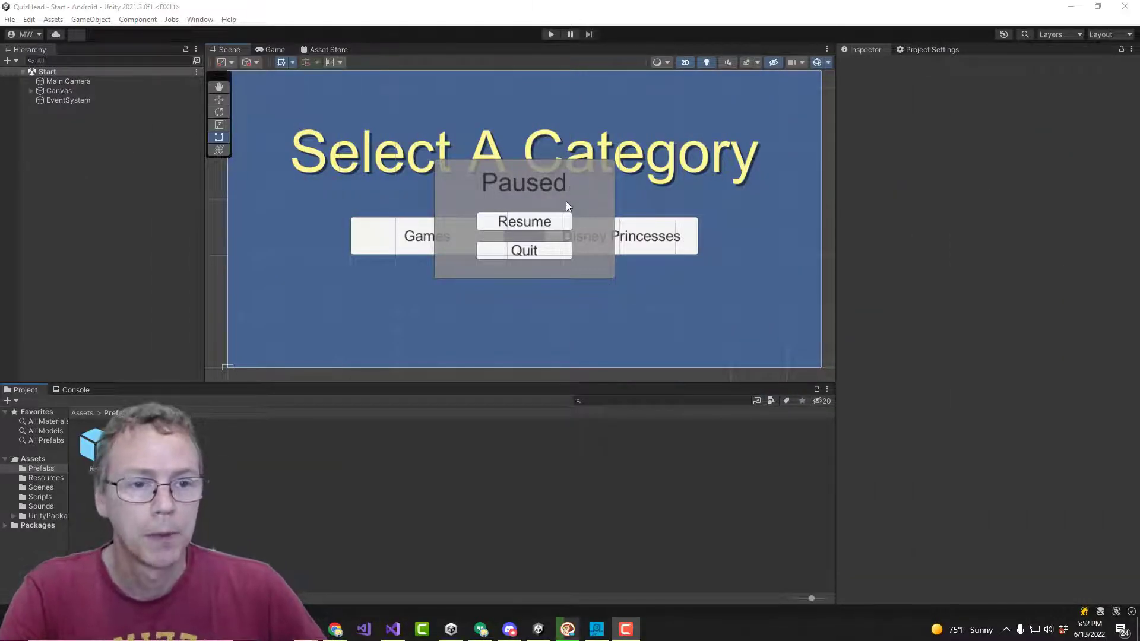
# - Toggle the Paused text object inactive and active to check its effect on the pause menu, leaving it active
pyautogui.click(493, 182)
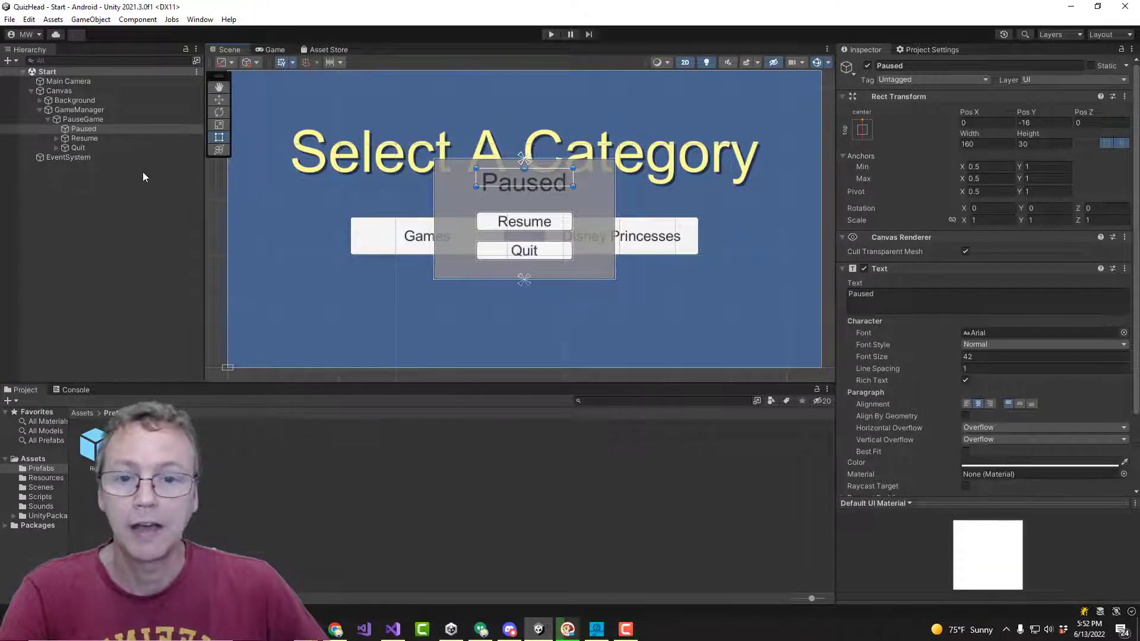
pyautogui.click(93, 128)
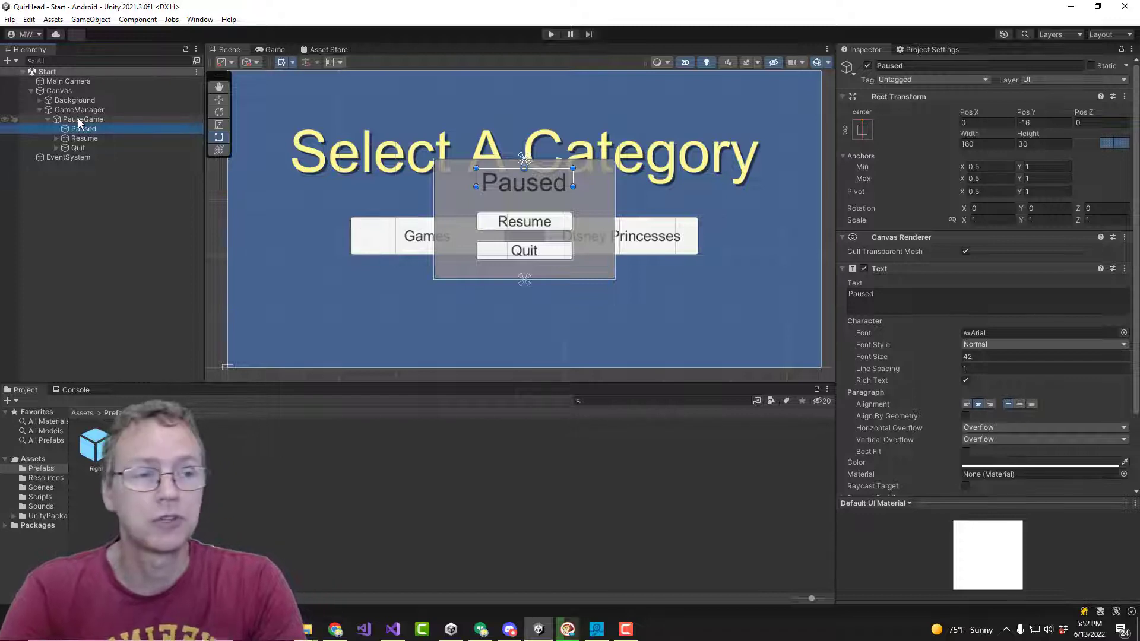
pyautogui.click(862, 67)
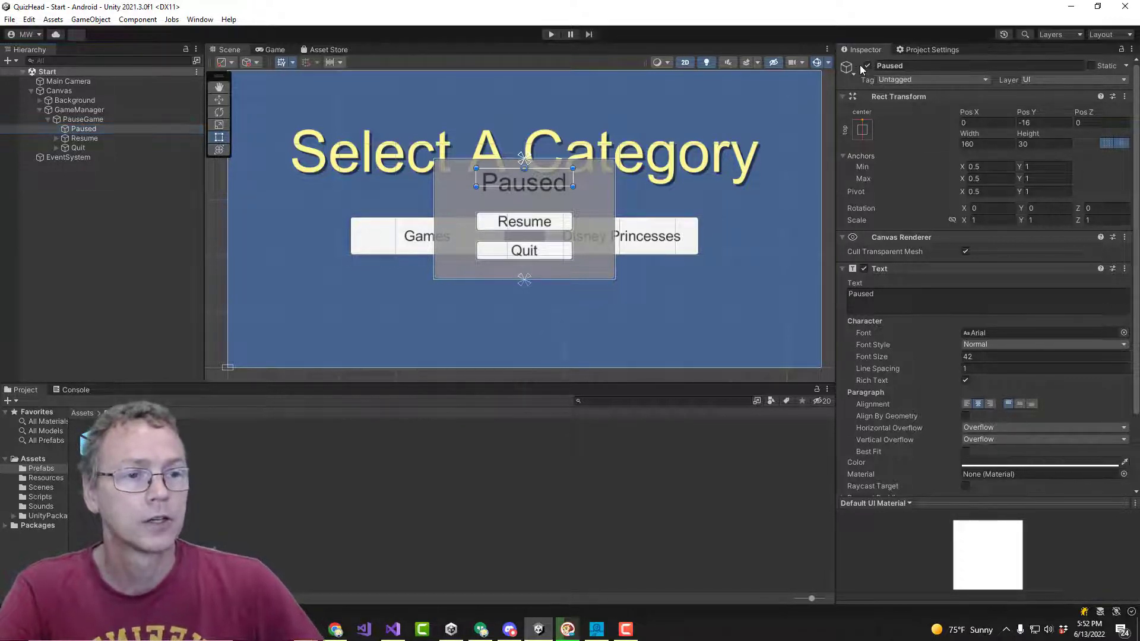
pyautogui.click(868, 67)
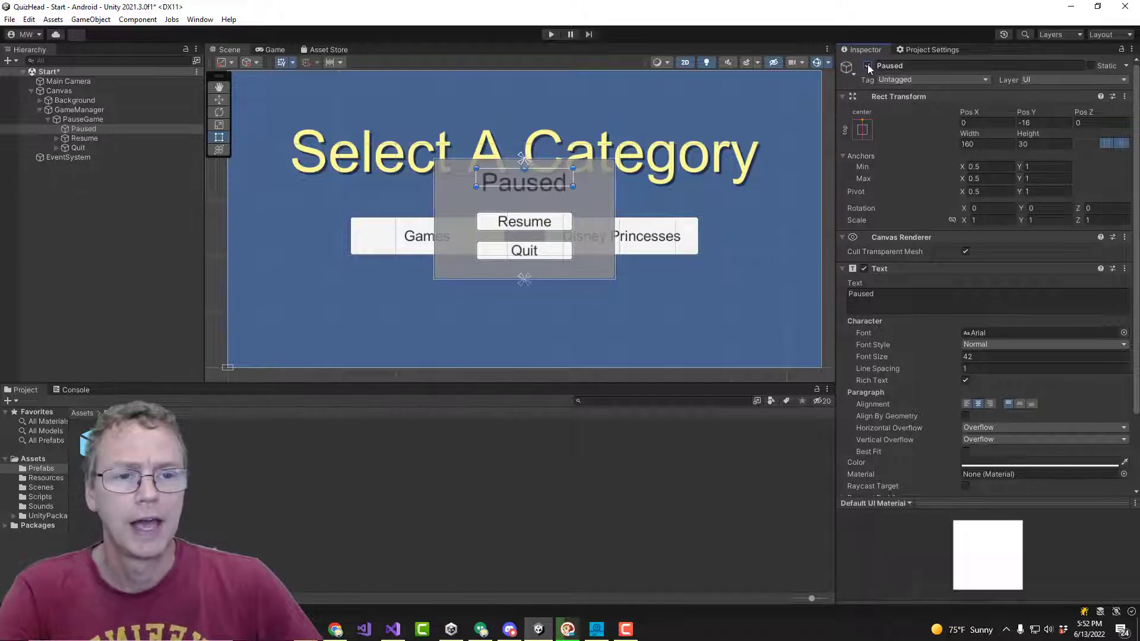
pyautogui.click(868, 67)
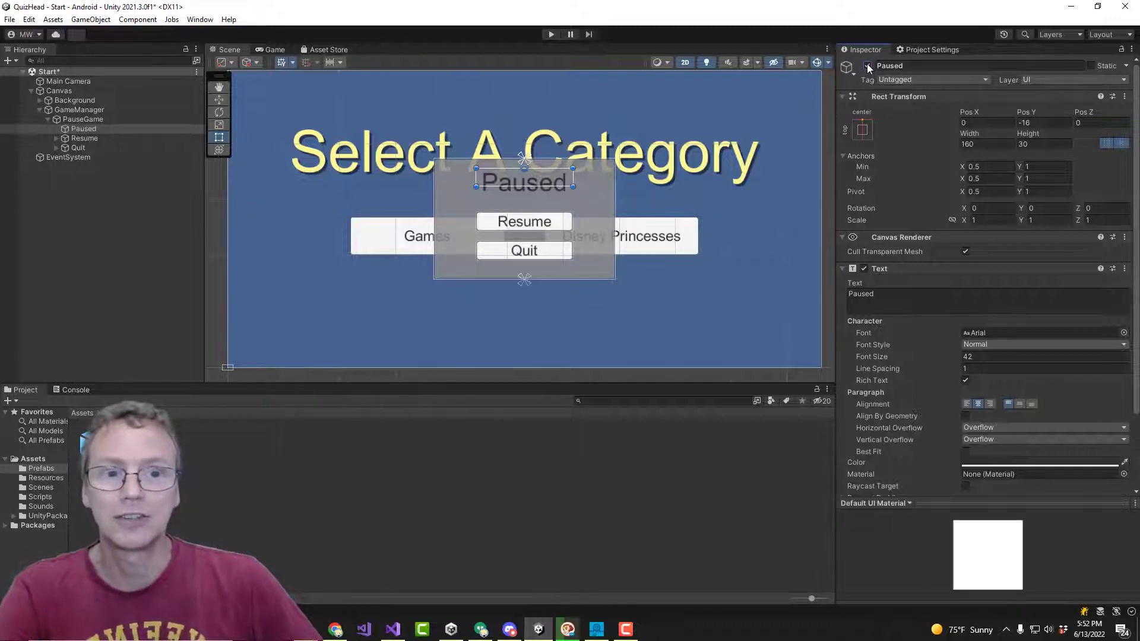
pyautogui.click(868, 67)
pyautogui.click(867, 67)
pyautogui.click(867, 67)
pyautogui.click(867, 67)
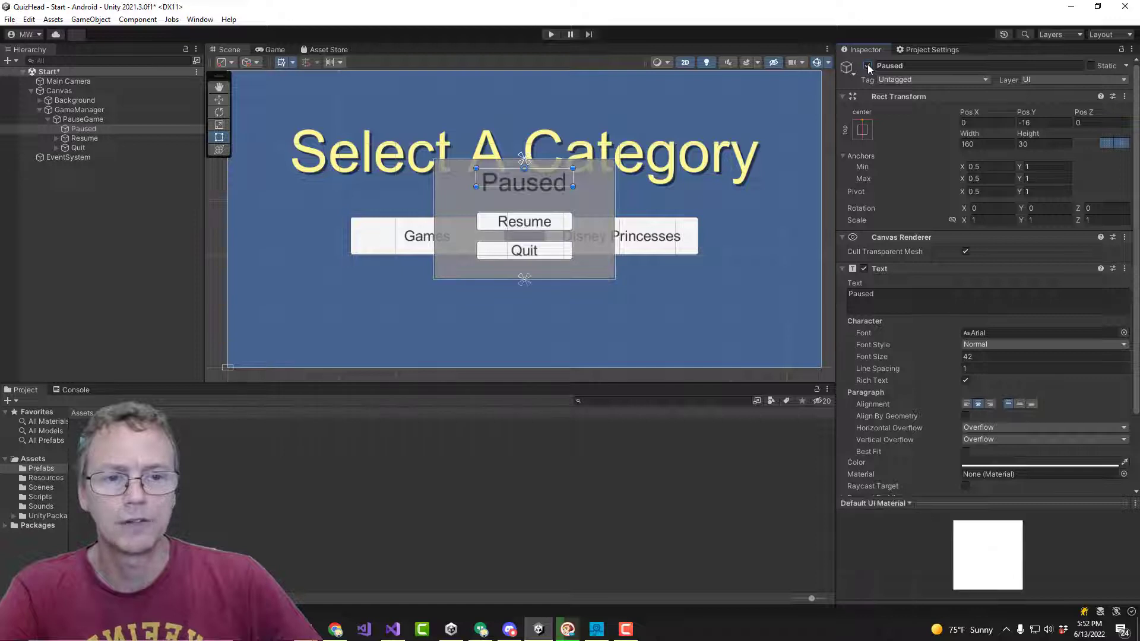
pyautogui.click(867, 67)
pyautogui.click(868, 67)
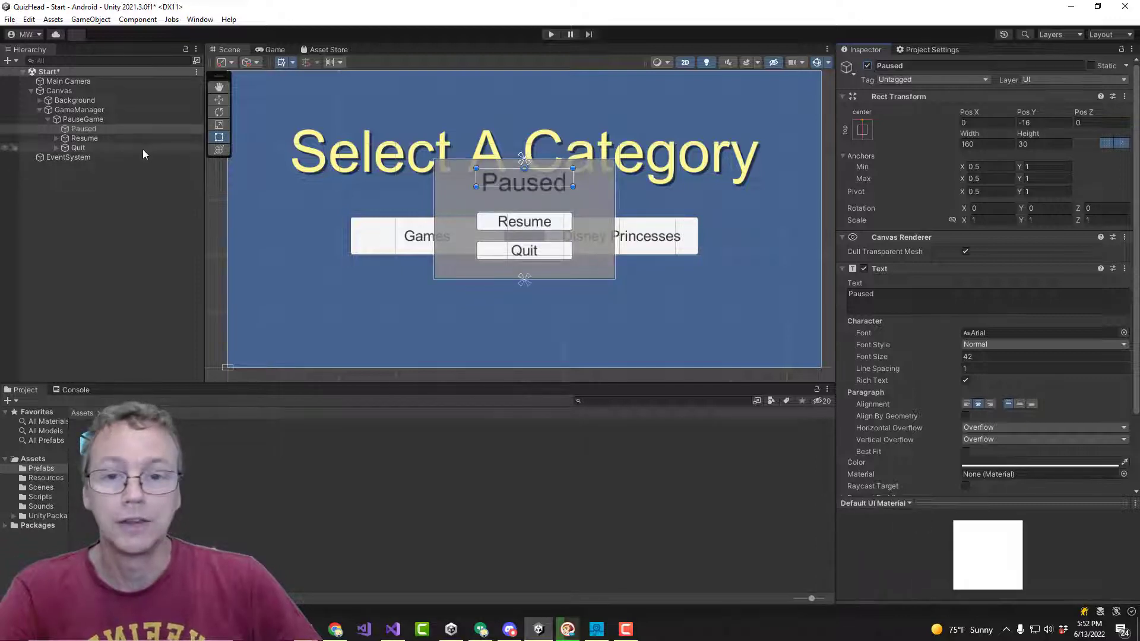
pyautogui.click(868, 67)
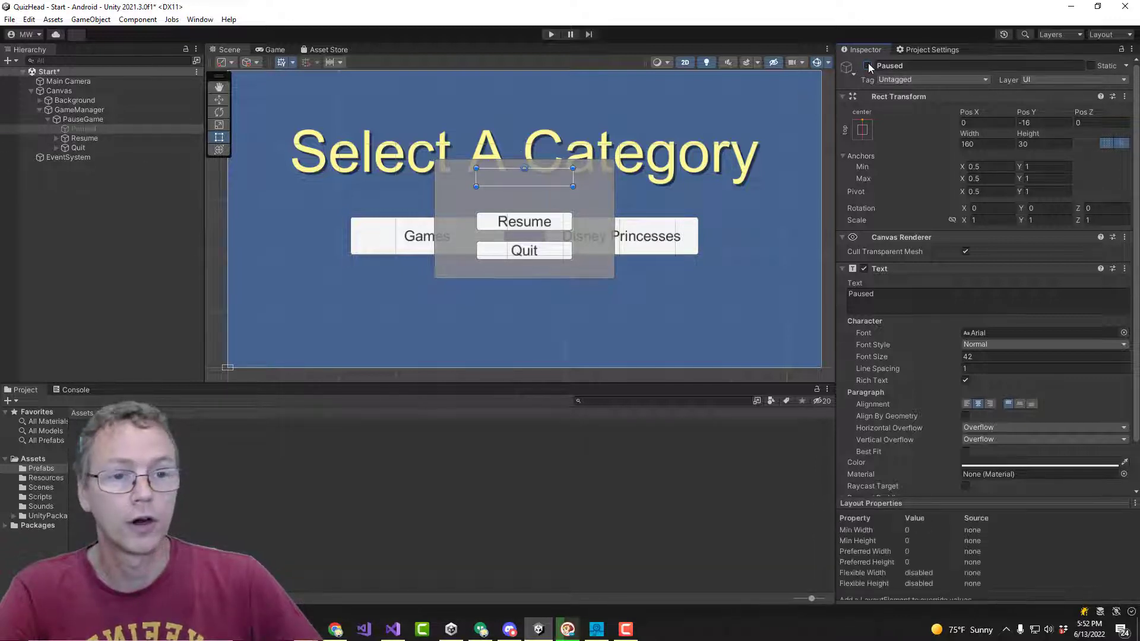
pyautogui.click(868, 67)
pyautogui.click(84, 129)
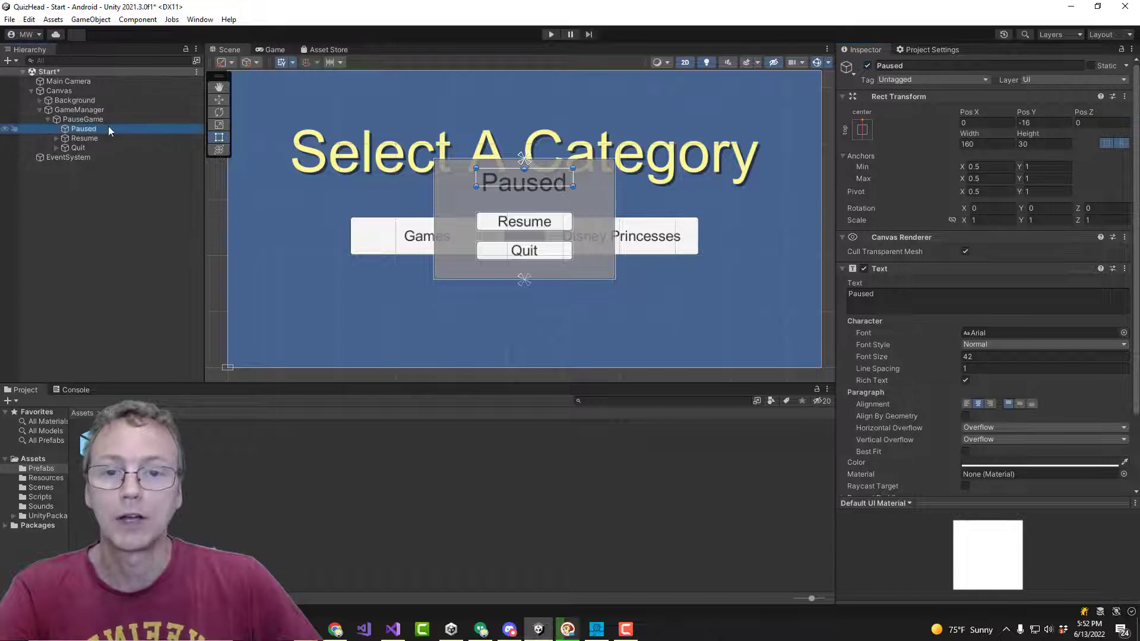
# - Toggle the PauseGame panel inactive and active to check how it hides its children, leaving it active
pyautogui.click(84, 119)
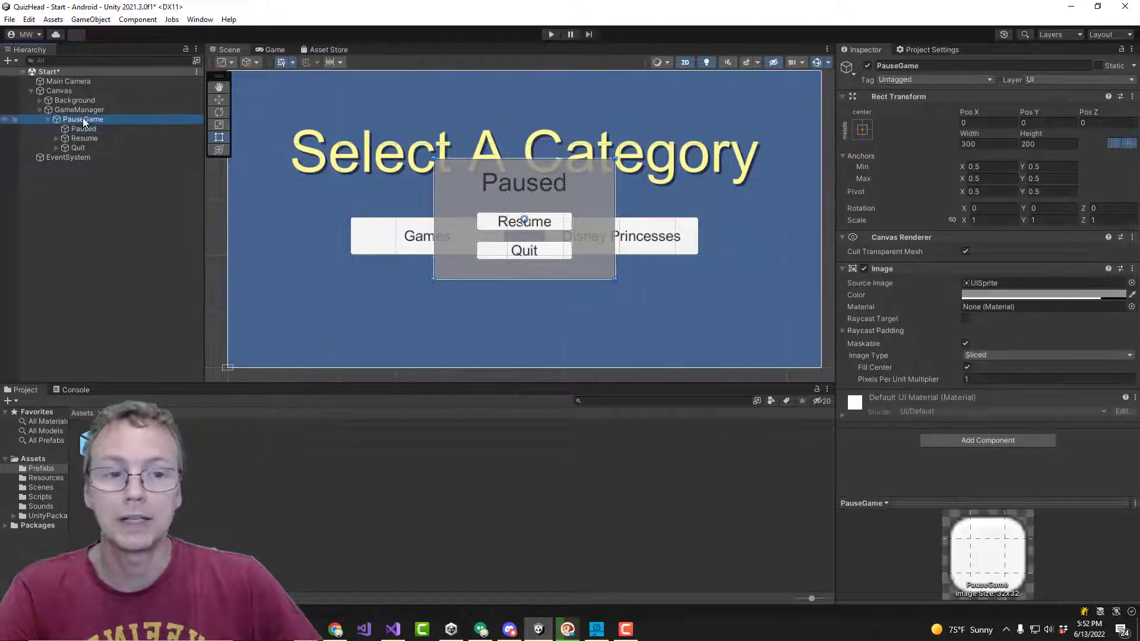
pyautogui.click(866, 66)
pyautogui.click(866, 66)
pyautogui.click(866, 65)
pyautogui.click(867, 66)
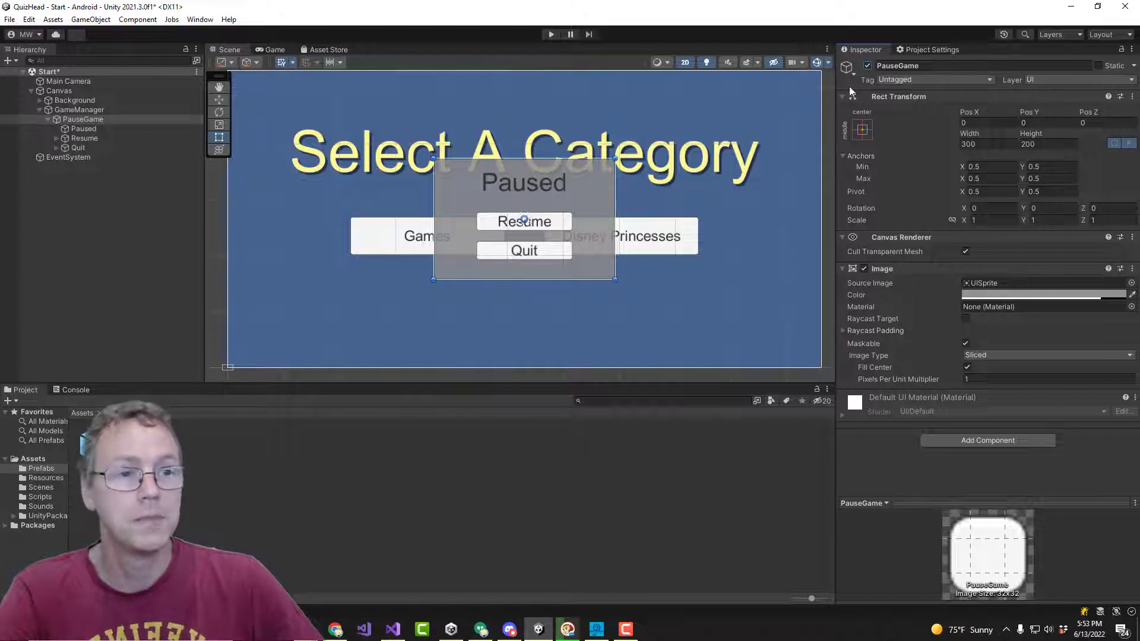
pyautogui.click(866, 66)
pyautogui.click(867, 66)
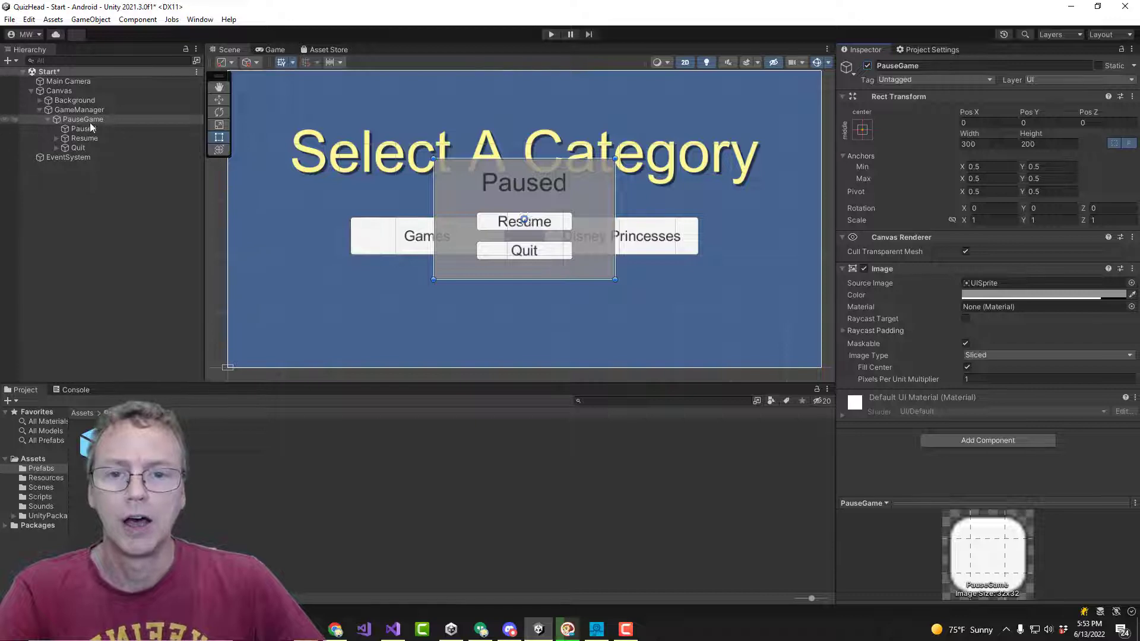
pyautogui.click(867, 66)
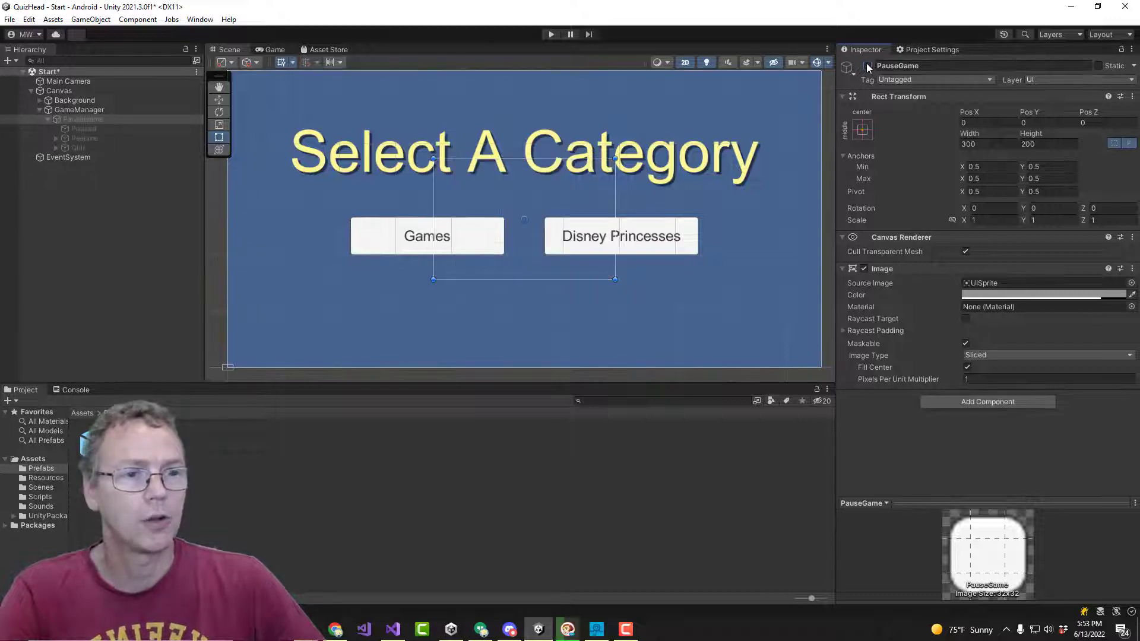
pyautogui.click(867, 66)
pyautogui.click(868, 66)
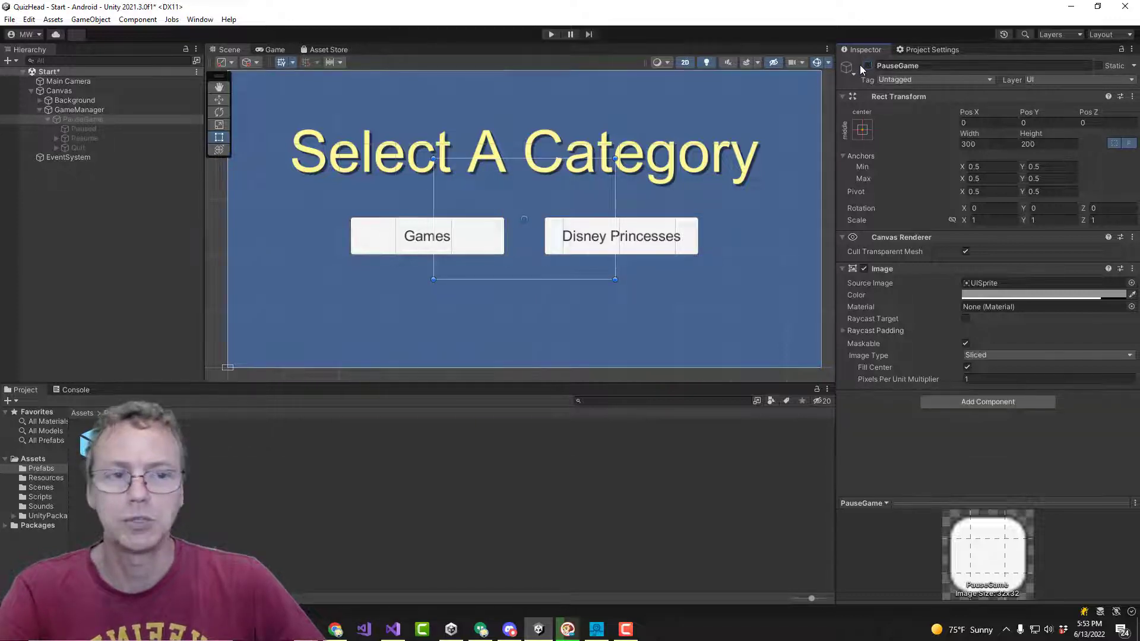
pyautogui.click(868, 66)
# - Collapse PauseGame and toggle its parent GameManager inactive and active, leaving it active
pyautogui.click(87, 111)
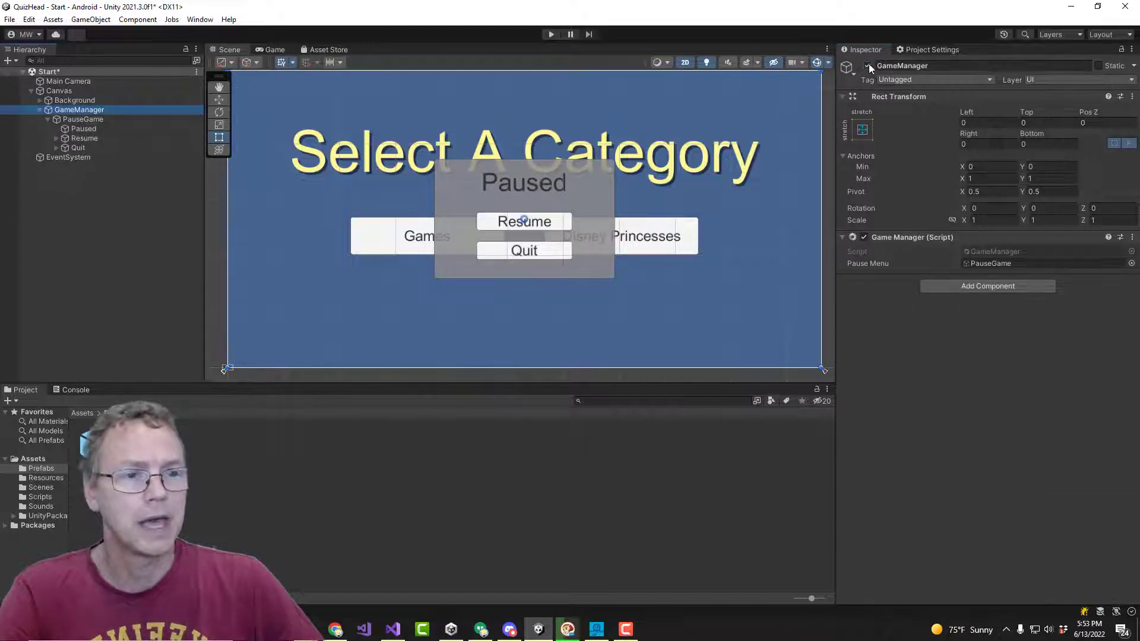
pyautogui.click(48, 120)
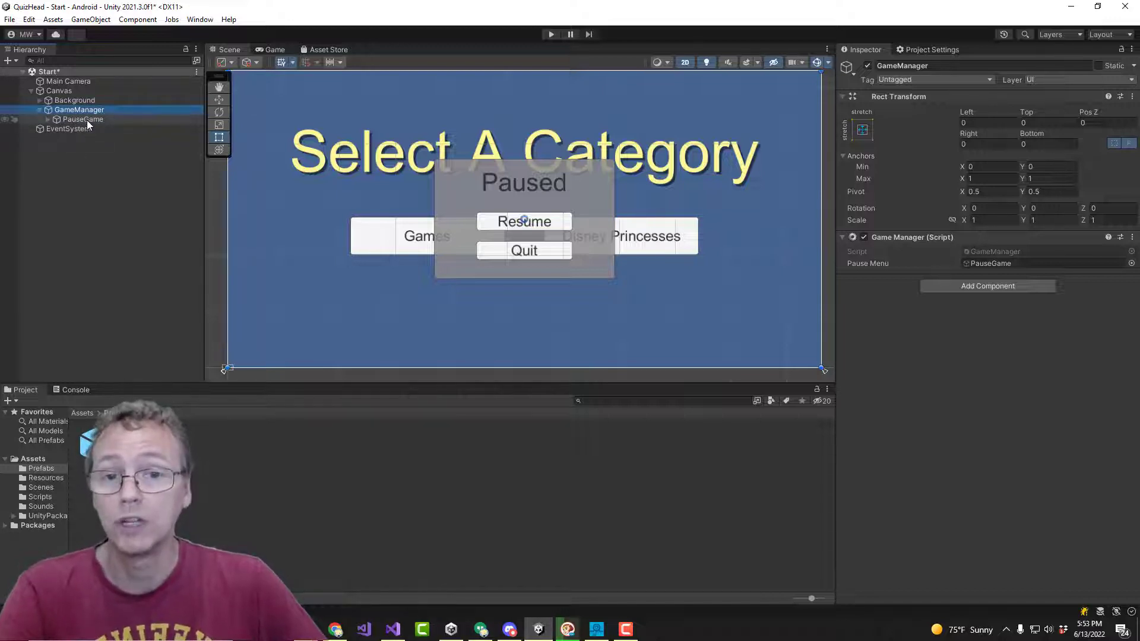
pyautogui.click(867, 65)
pyautogui.click(867, 66)
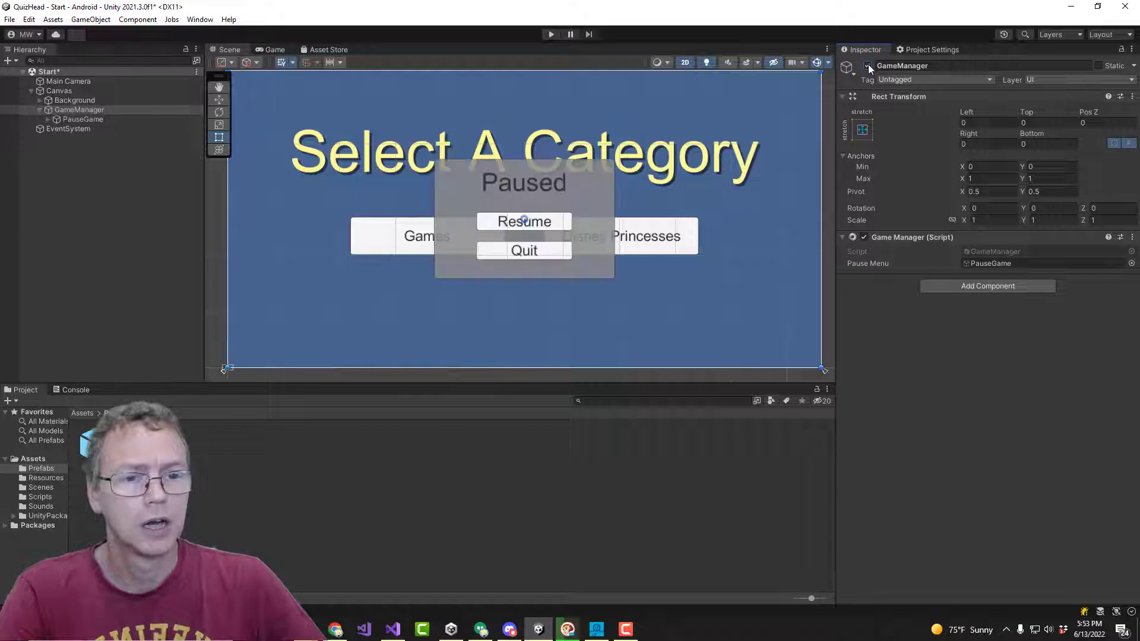
pyautogui.click(867, 65)
pyautogui.click(868, 65)
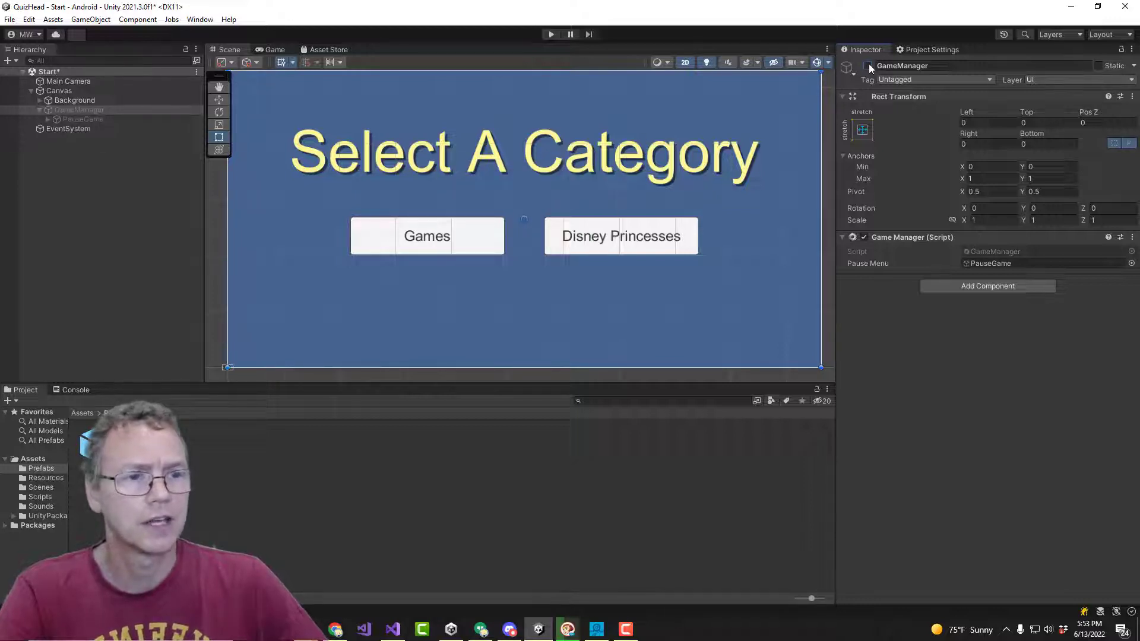
# - Expand PauseGame's children and examine the Quit button's On Click handler and its target object
pyautogui.click(48, 119)
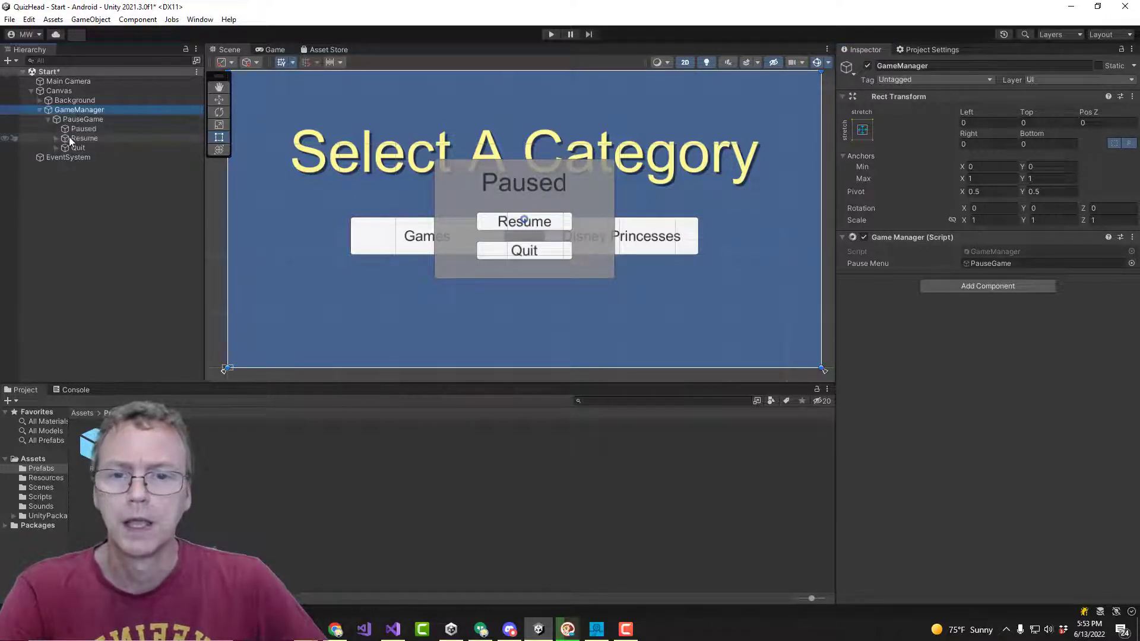
pyautogui.click(84, 129)
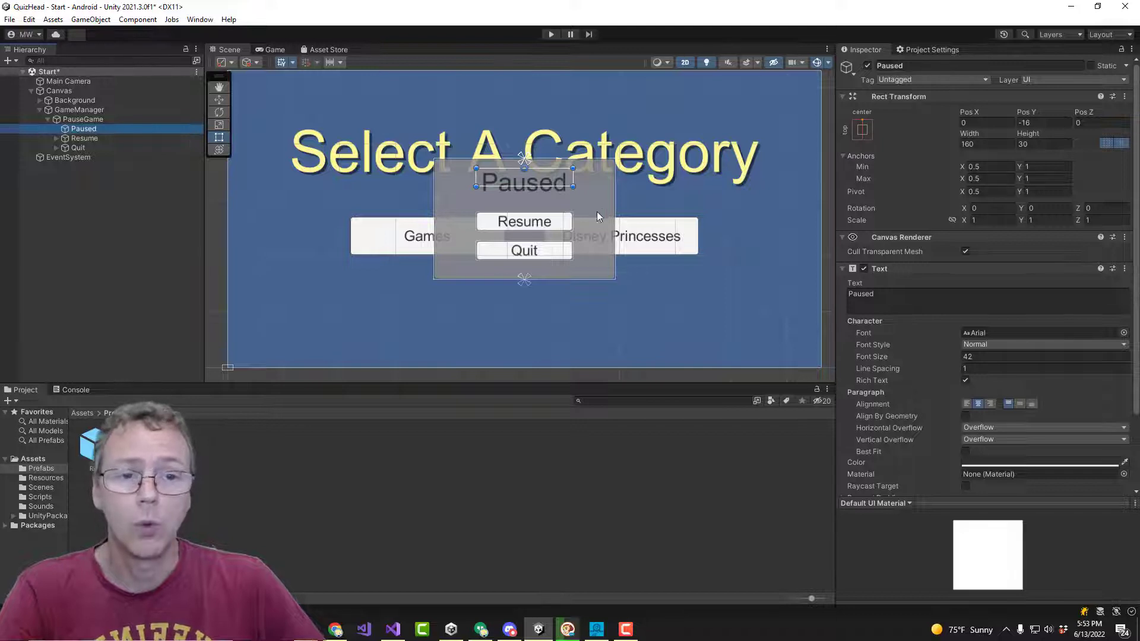
pyautogui.click(554, 251)
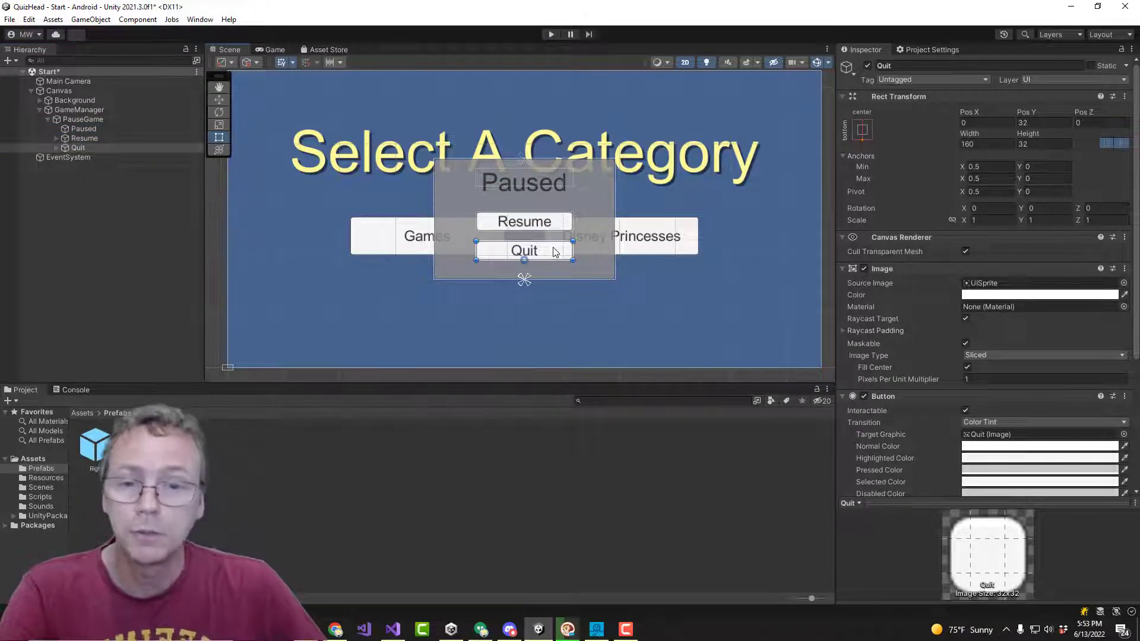
pyautogui.scroll(-2, 908, 187)
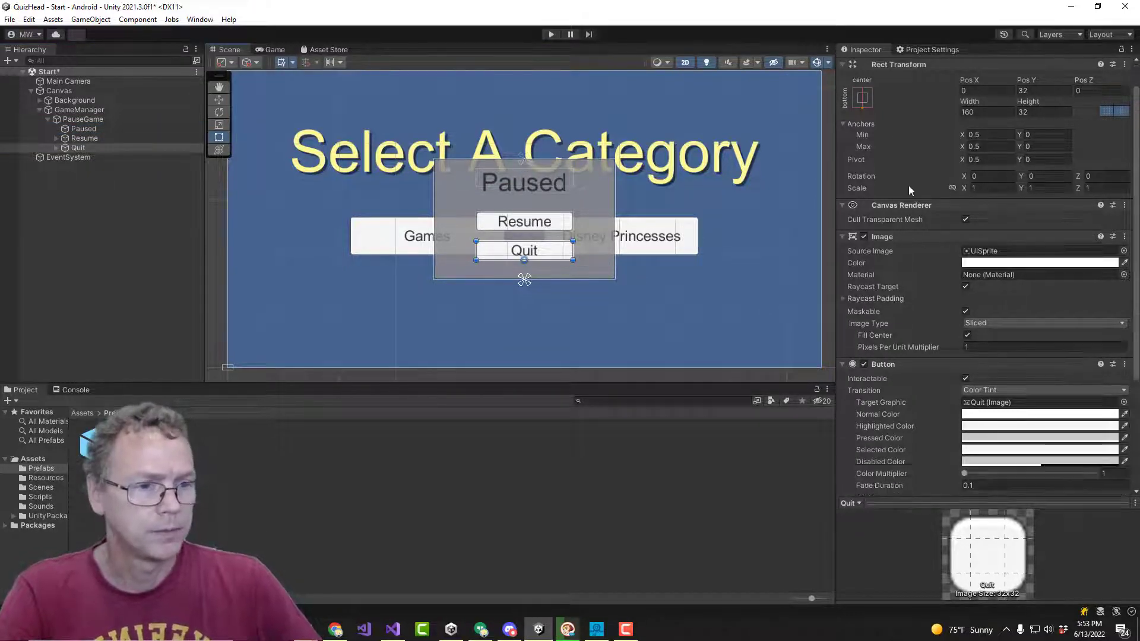
pyautogui.scroll(-5, 910, 185)
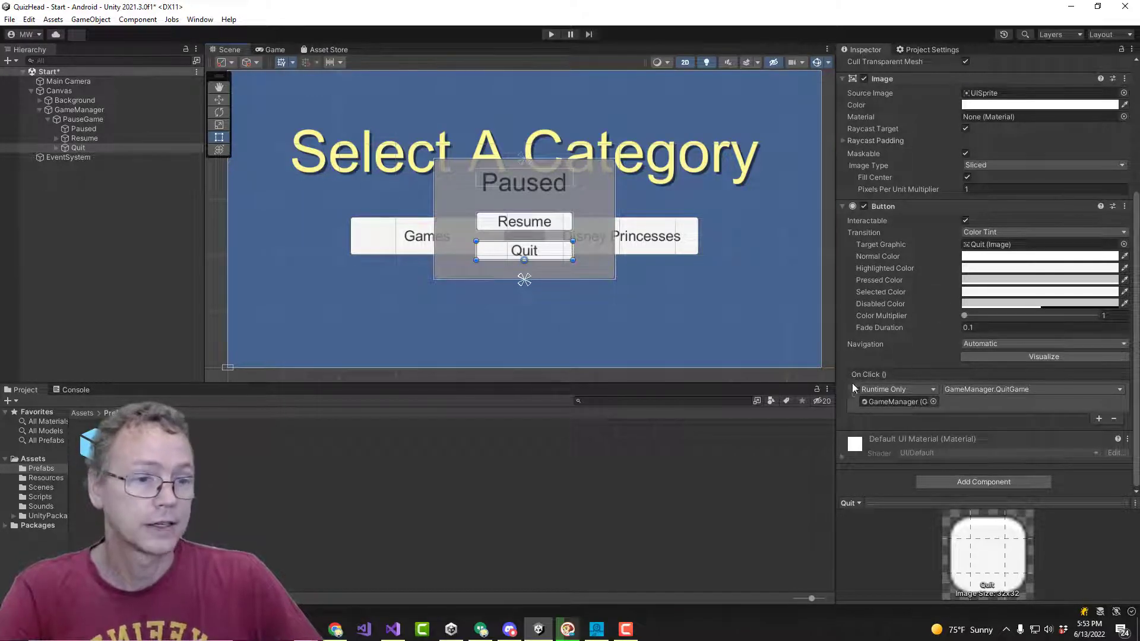
pyautogui.click(899, 404)
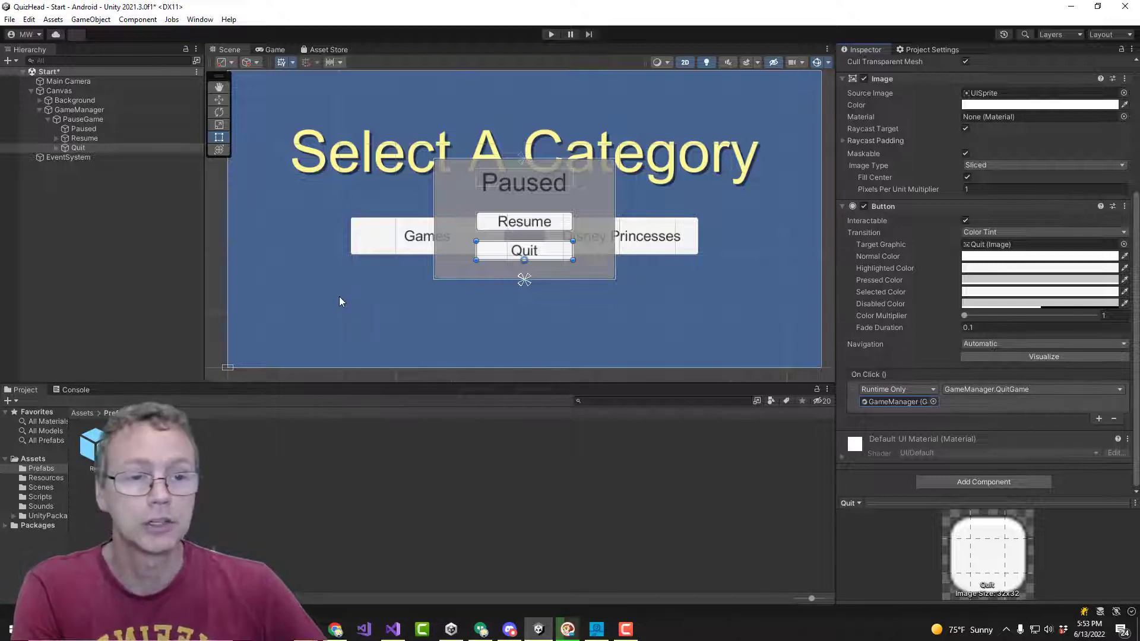
# - Examine the Resume button's On Click handler and locate its GameManager target object in the scene
pyautogui.click(554, 222)
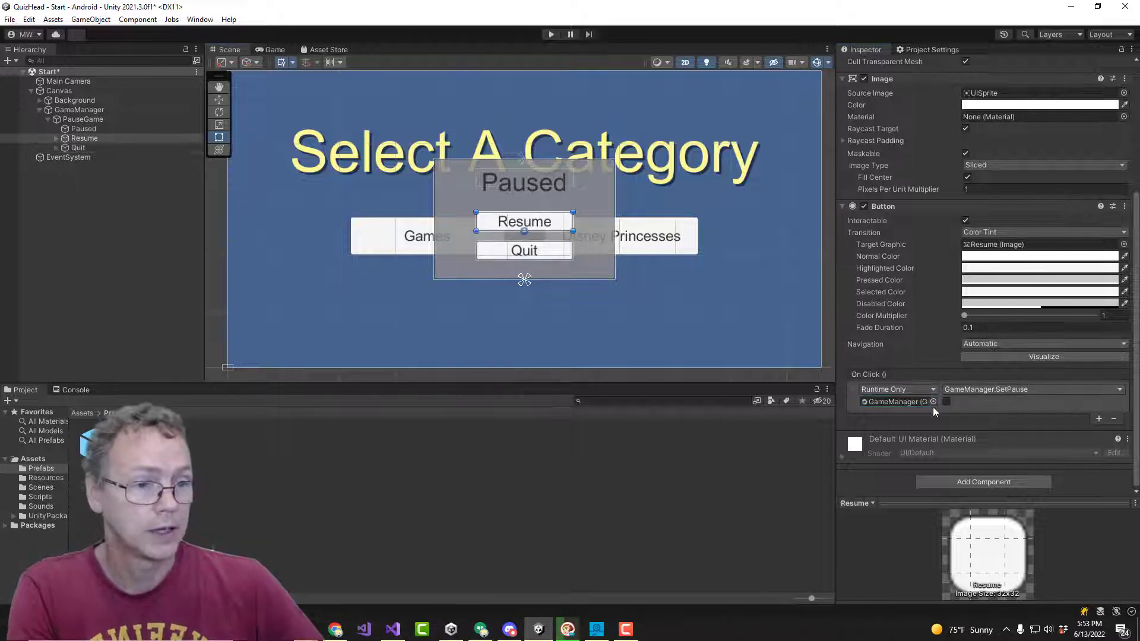
pyautogui.click(884, 403)
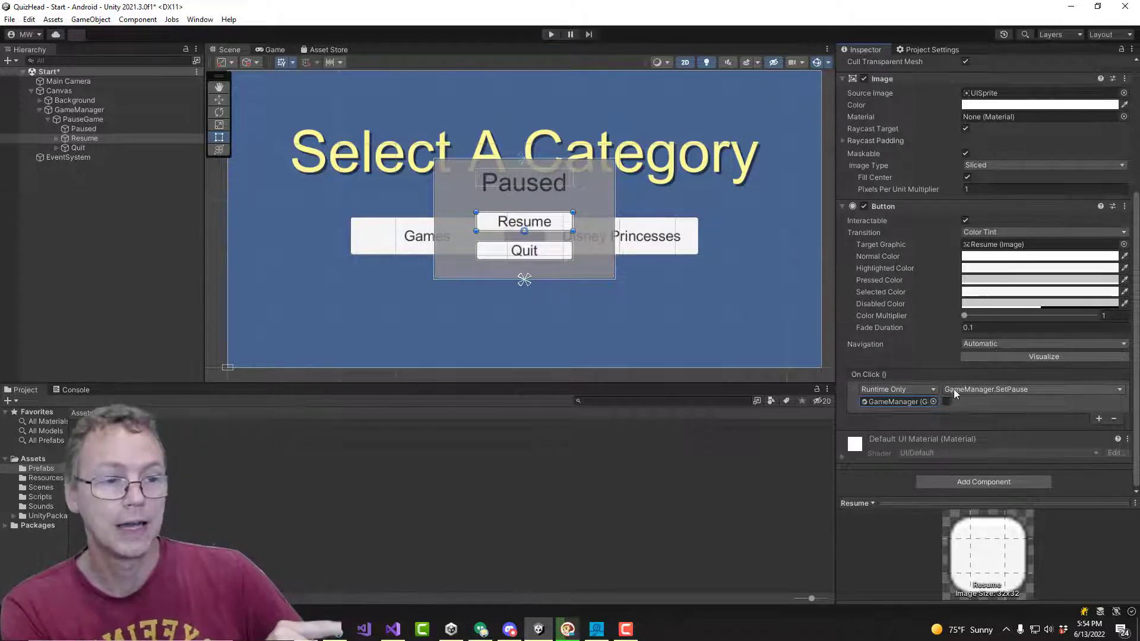
pyautogui.click(897, 401)
pyautogui.click(89, 110)
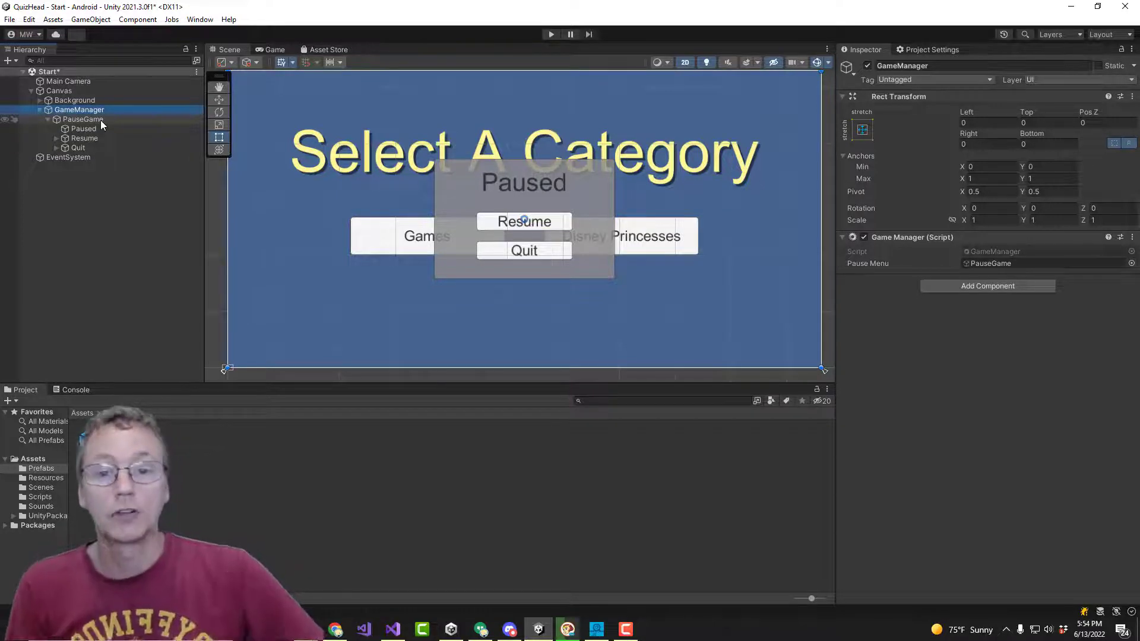
pyautogui.click(78, 109)
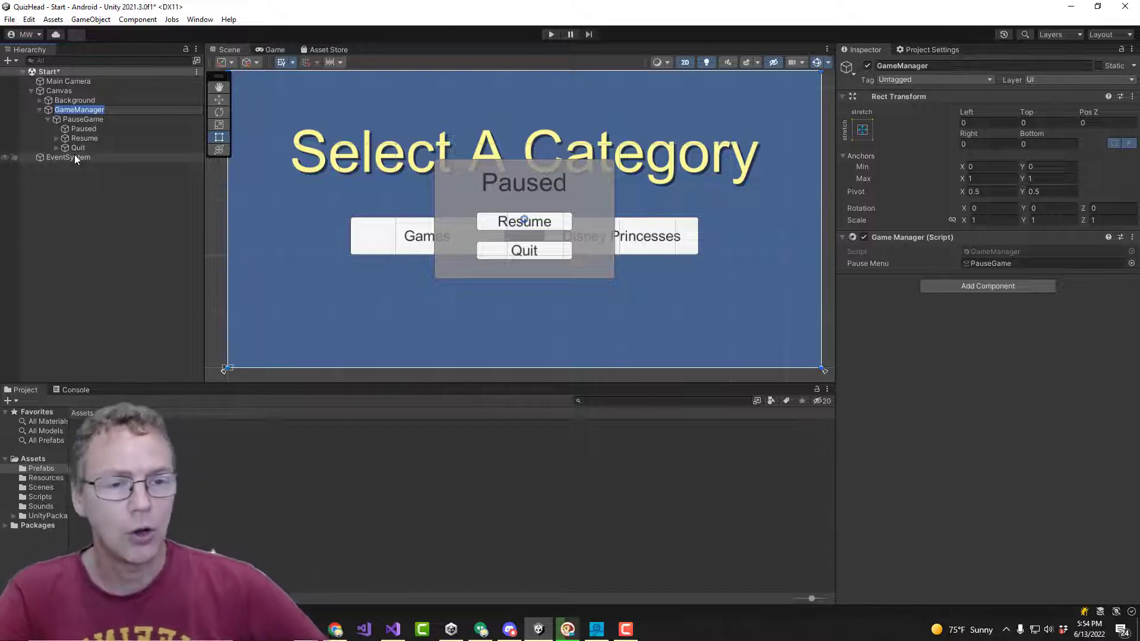
# - Play-test the Start scene by opening the pause menu and resuming the game, and stop play mode
pyautogui.click(550, 34)
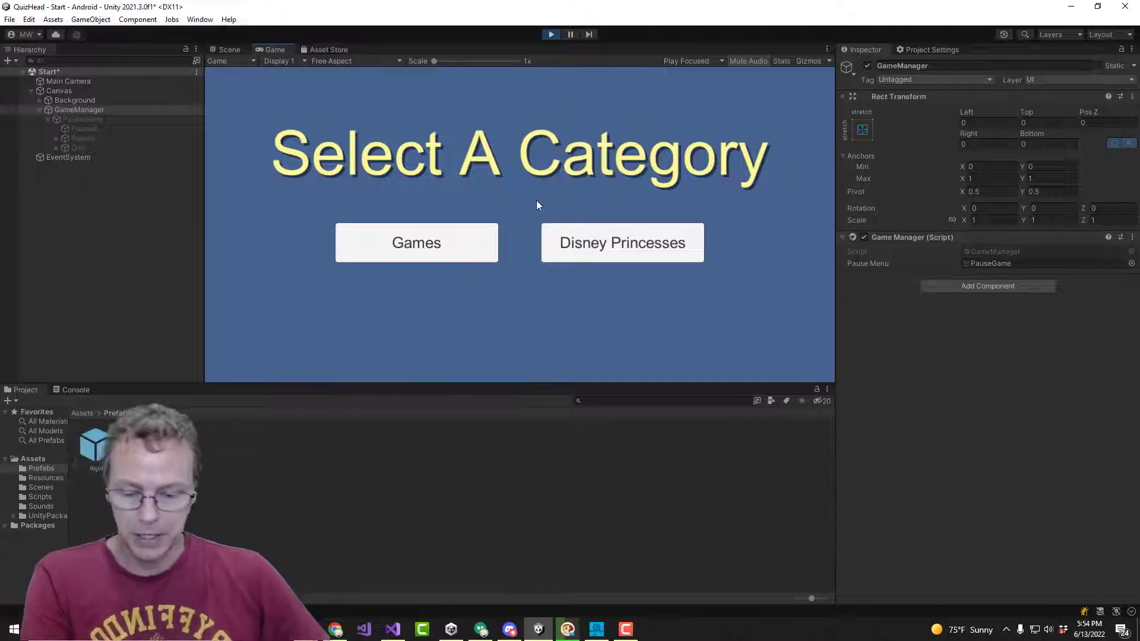
pyautogui.press('Escape')
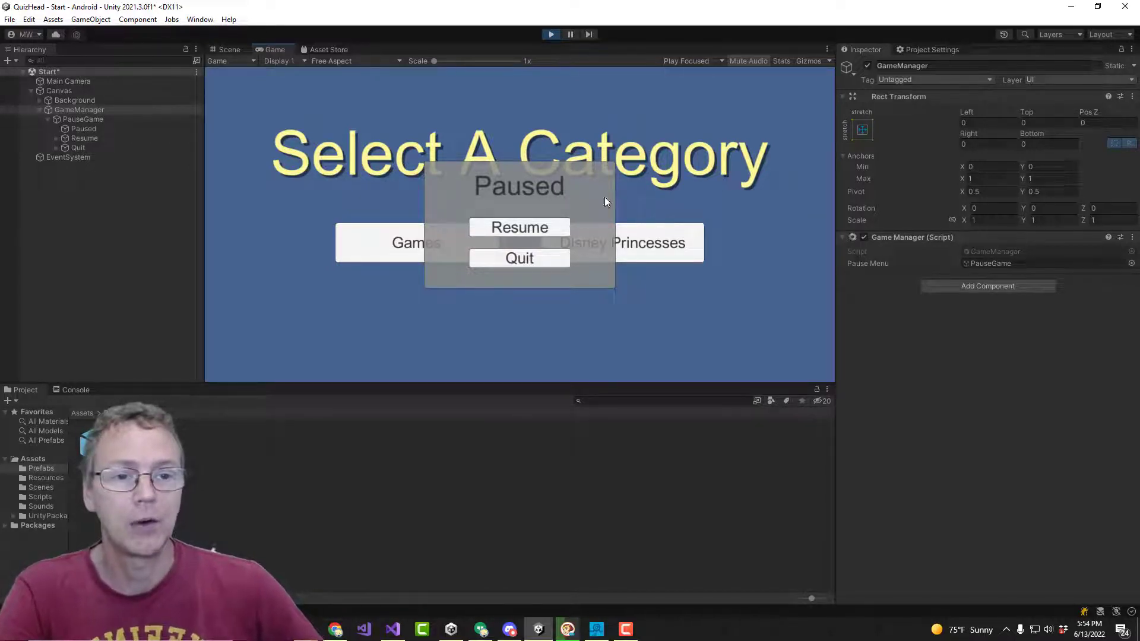
pyautogui.click(530, 228)
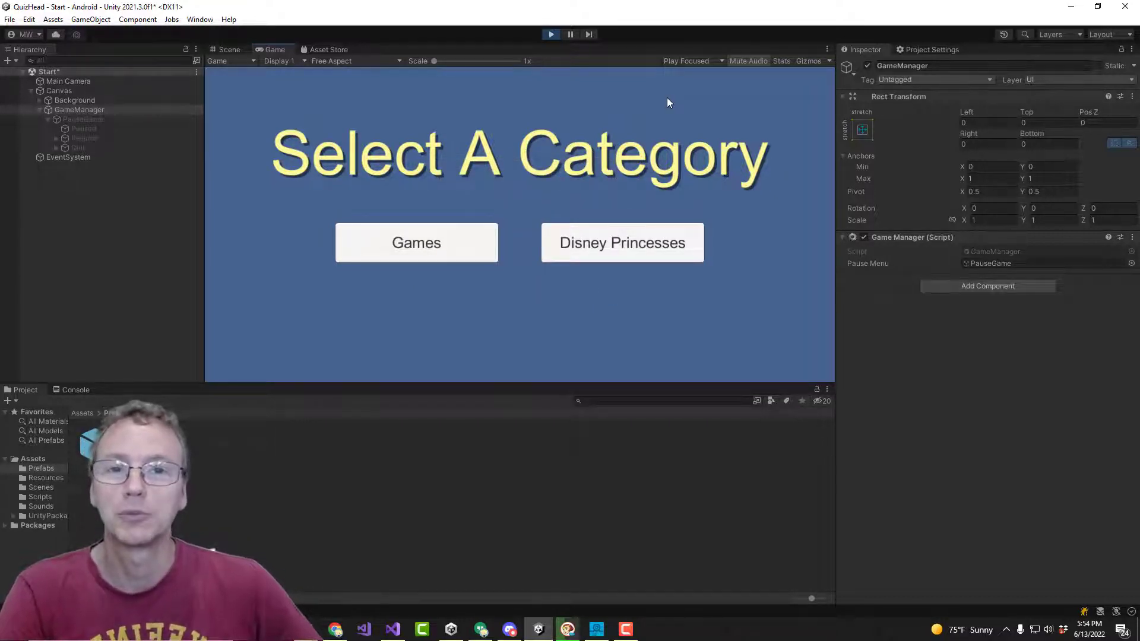
pyautogui.click(551, 34)
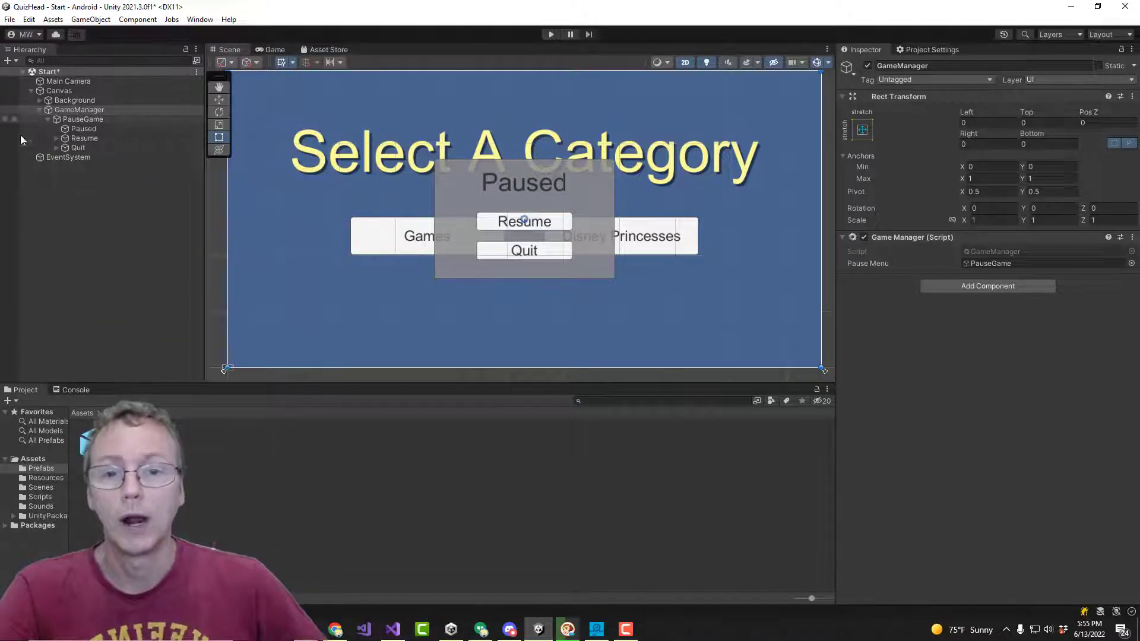
# - Copy GameManager together with its PauseGame, Paused, Resume and Quit objects from the Start scene's hierarchy
pyautogui.click(88, 187)
pyautogui.click(90, 112)
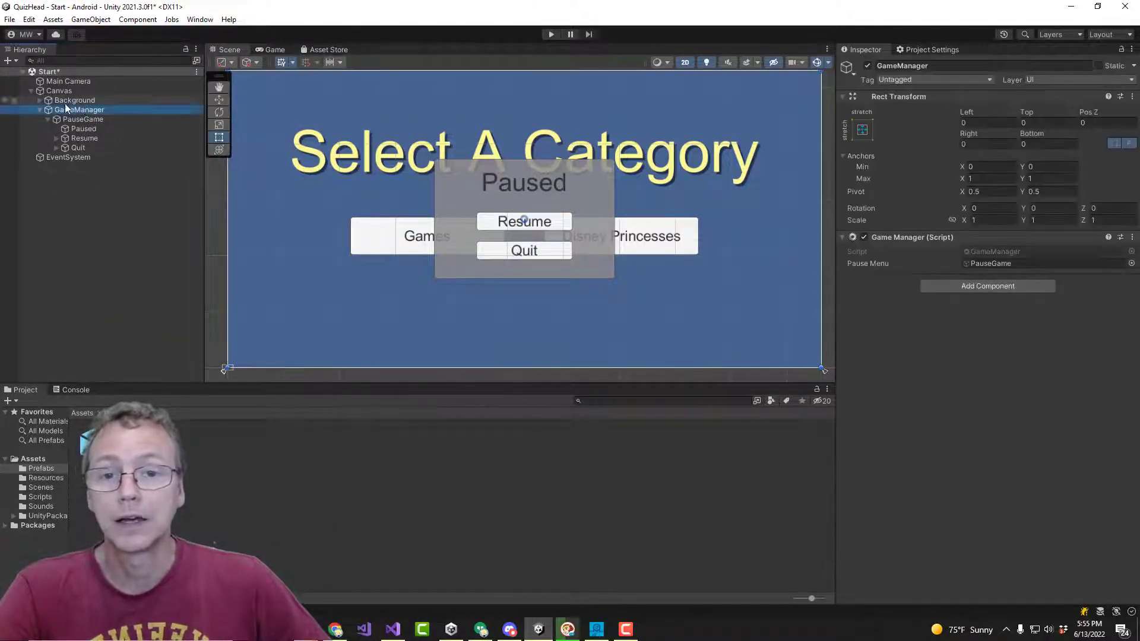
pyautogui.keyDown('shift'); pyautogui.click(79, 148); pyautogui.keyUp('shift')
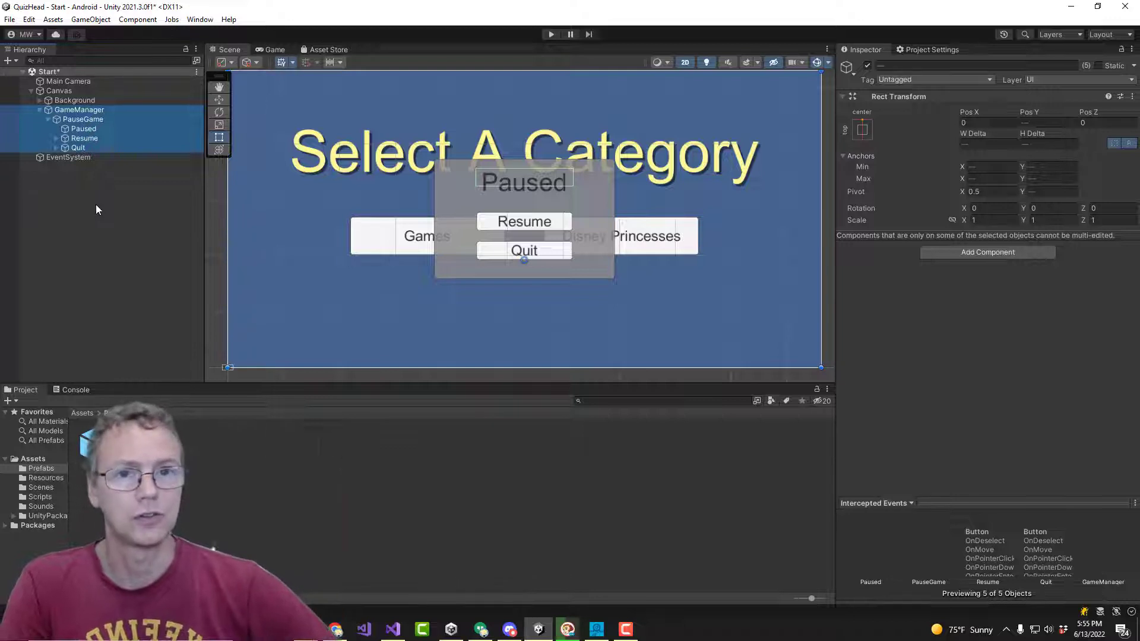
pyautogui.rightClick(78, 112)
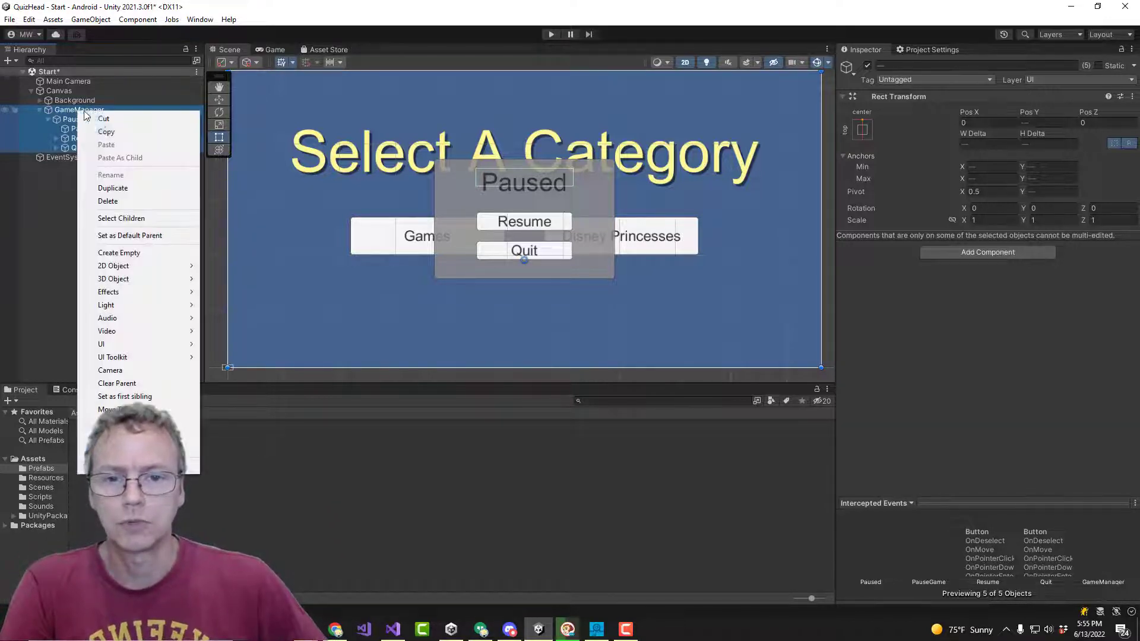
pyautogui.click(108, 132)
# - Open the Game scene from the project's Scenes folder without saving the changes to the Start scene
pyautogui.click(10, 19)
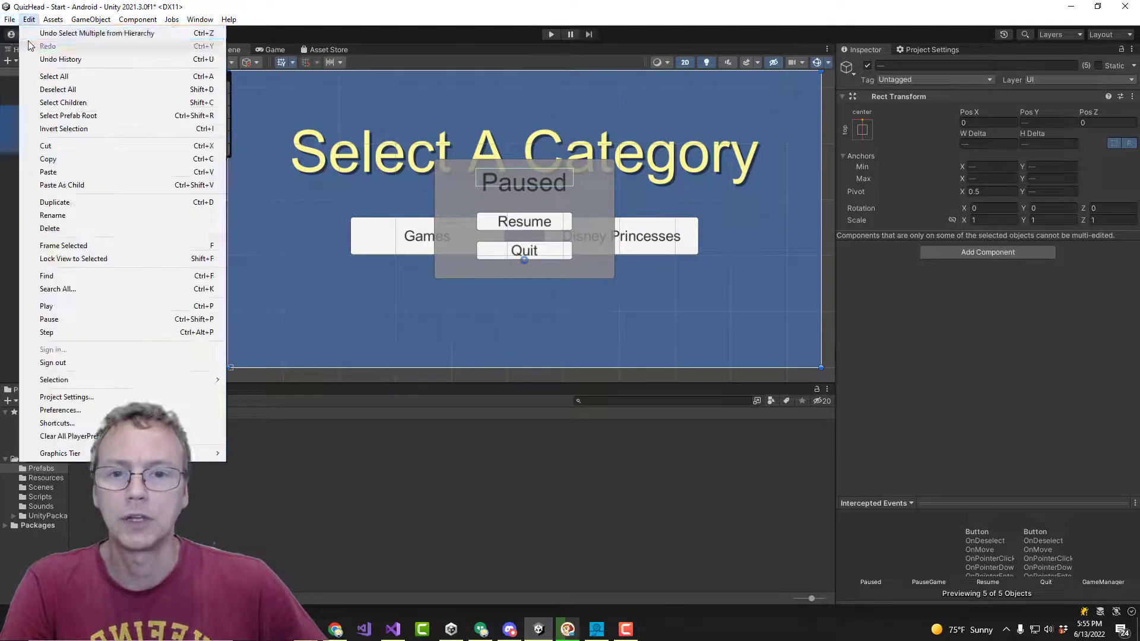
pyautogui.click(39, 47)
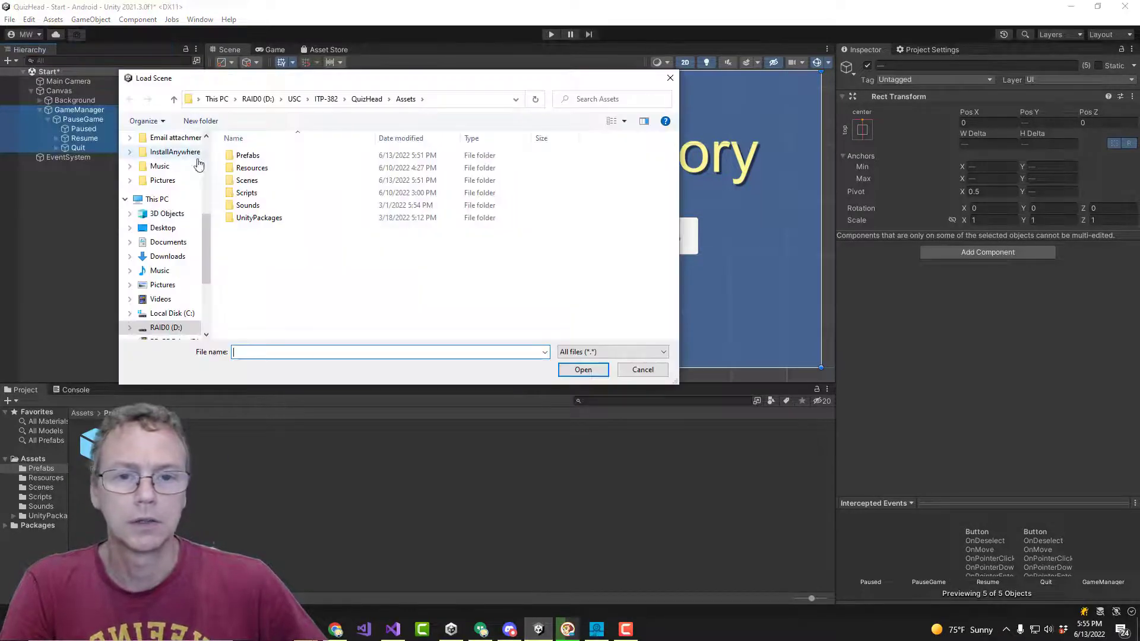
pyautogui.doubleClick(247, 180)
pyautogui.doubleClick(247, 167)
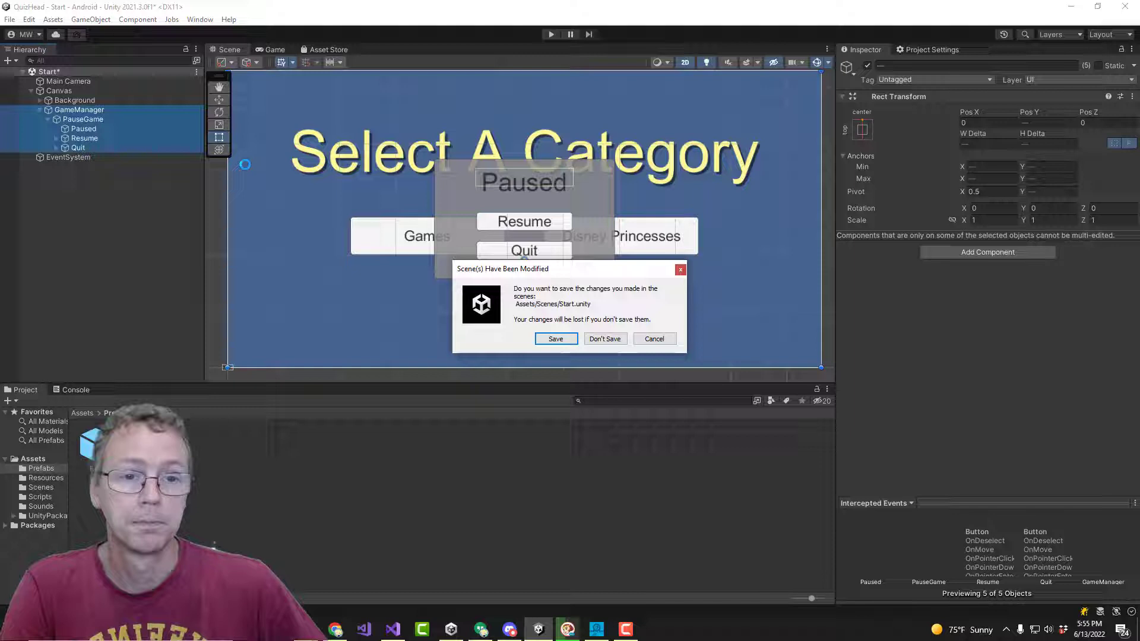
pyautogui.click(604, 339)
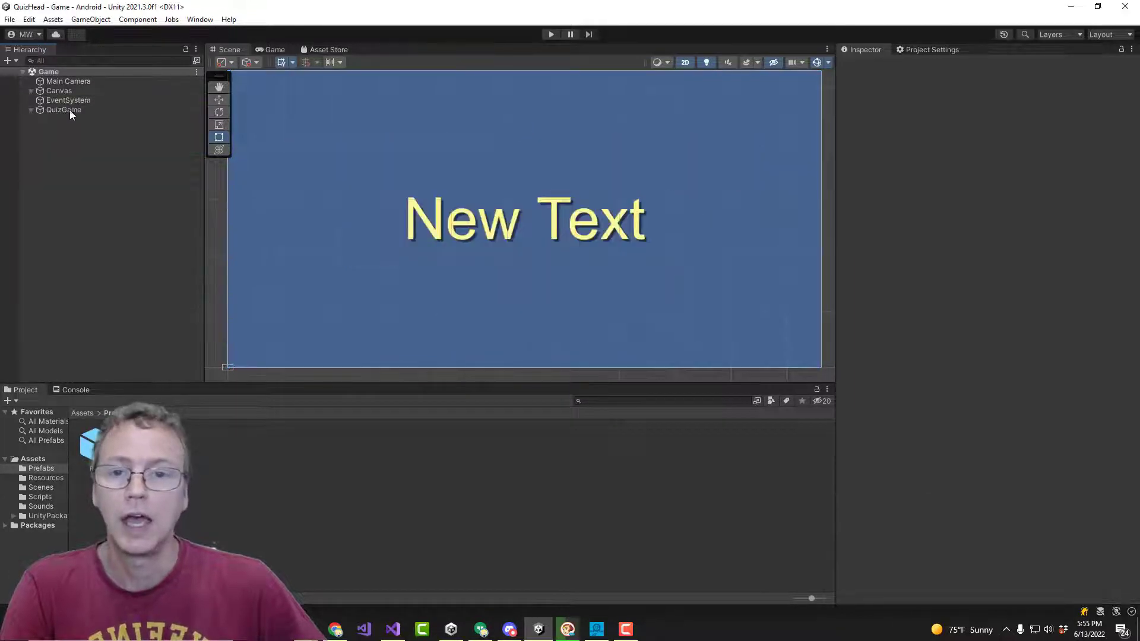
# - Paste the copied GameManager into the Game scene and make it a child of Canvas
pyautogui.click(31, 90)
pyautogui.click(52, 90)
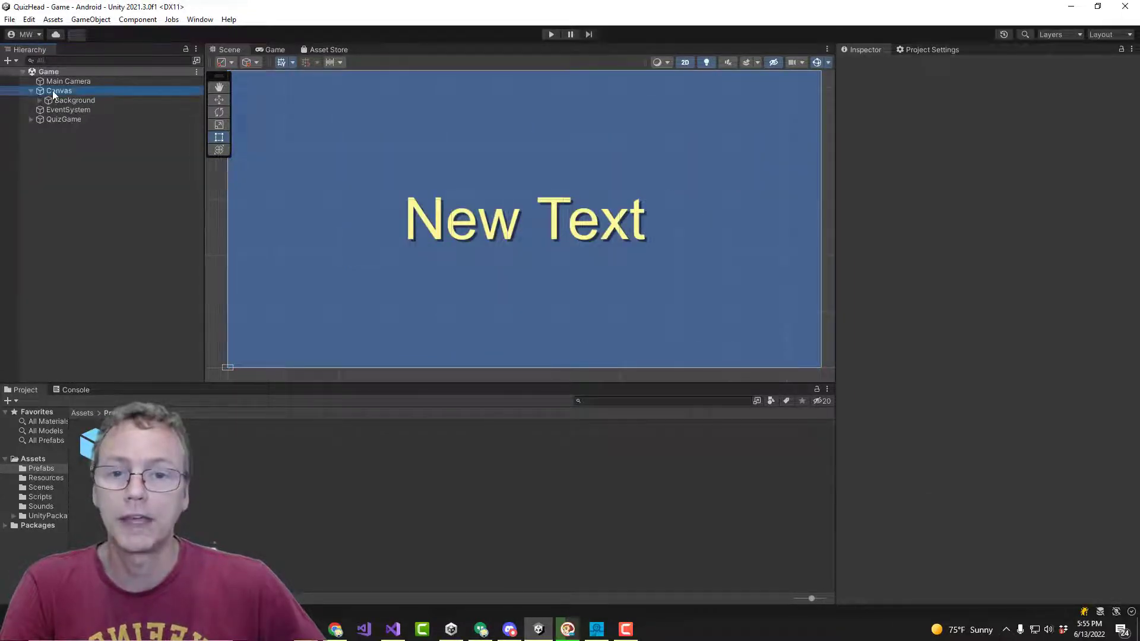
pyautogui.hotkey('ctrl', 'v')
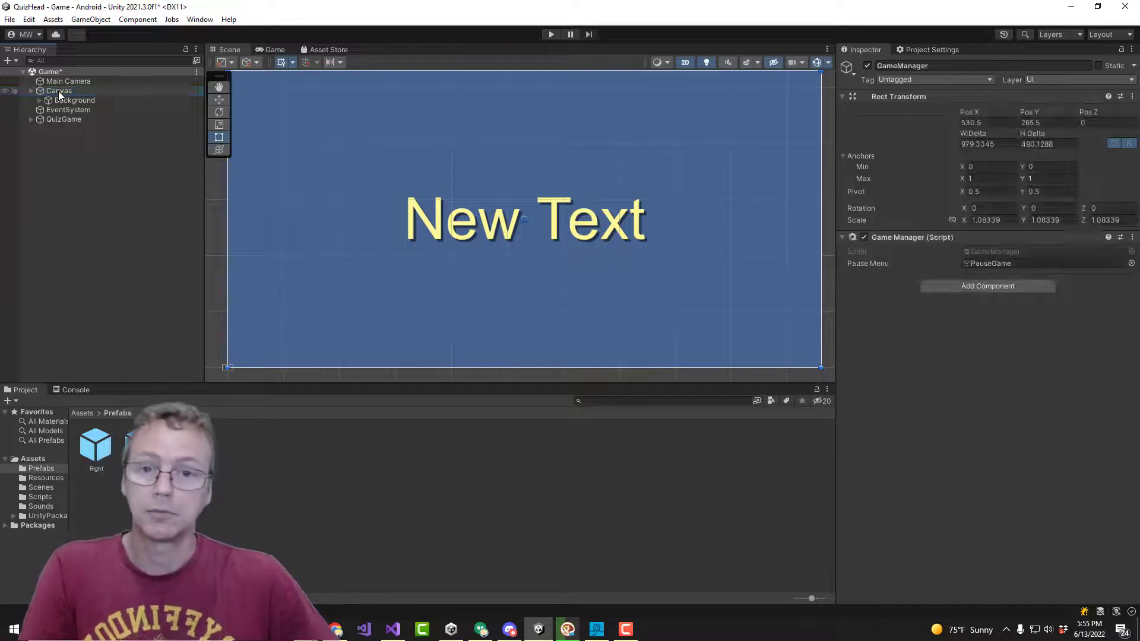
pyautogui.moveTo(58, 129); pyautogui.dragTo(70, 90)
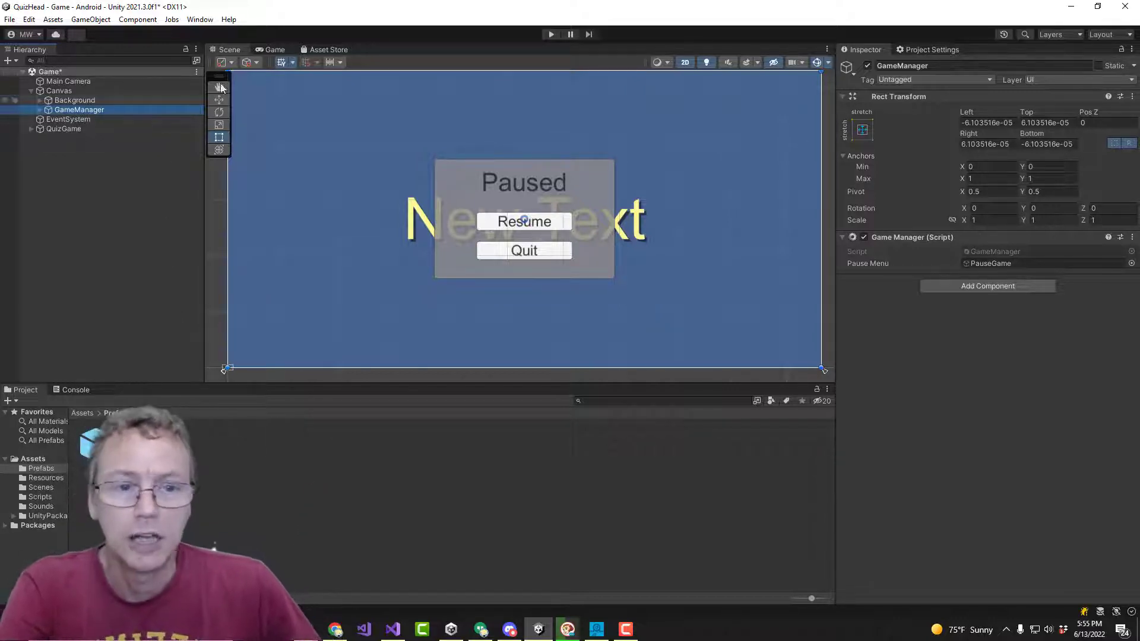
# - Play-test the Game scene by opening the pause menu, resuming and pausing again, and stop play mode
pyautogui.click(550, 34)
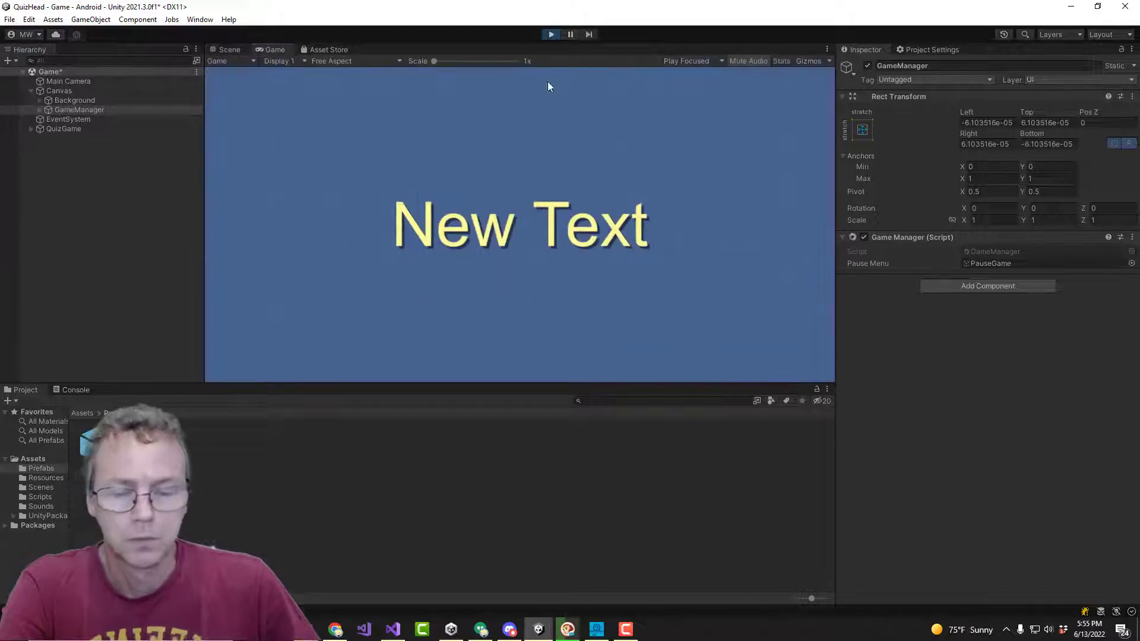
pyautogui.press('Escape')
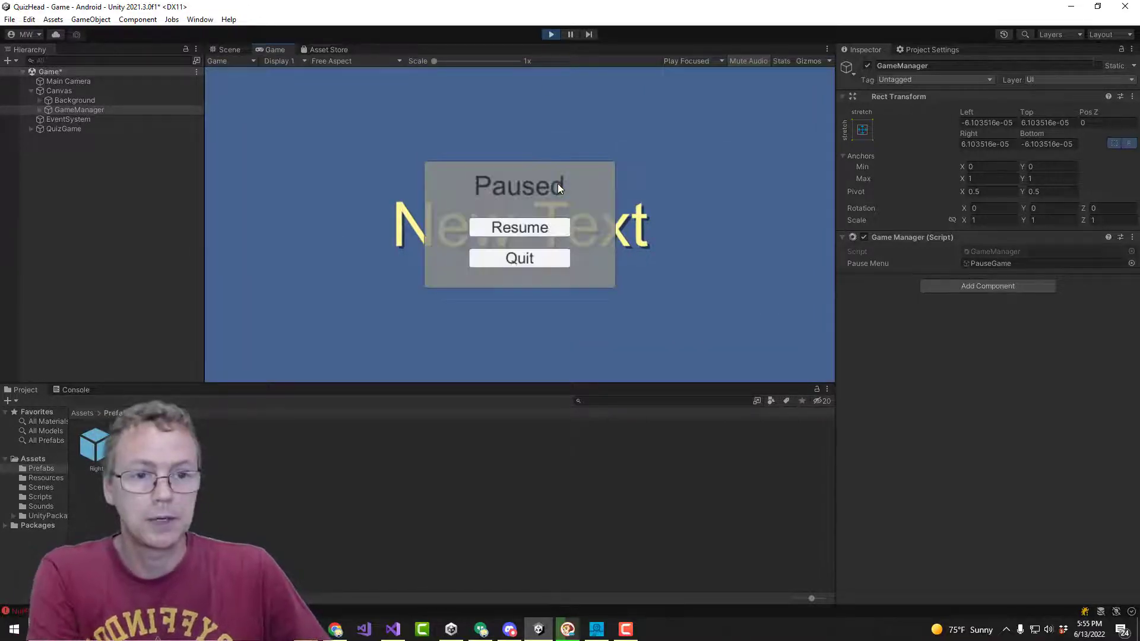
pyautogui.click(522, 231)
pyautogui.press('Escape')
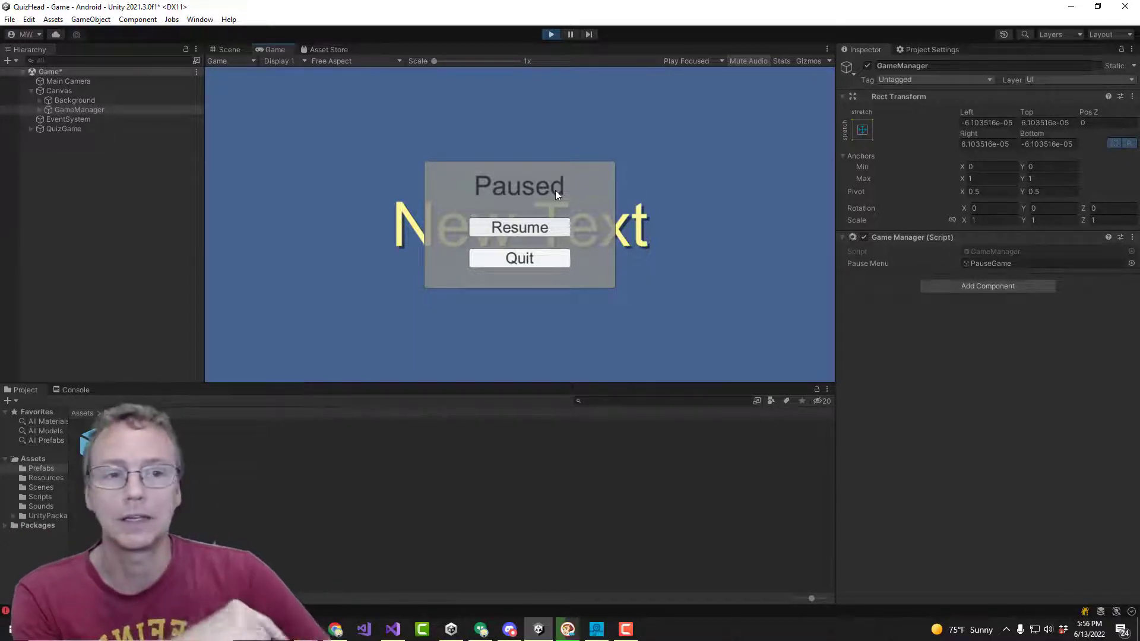
pyautogui.click(550, 34)
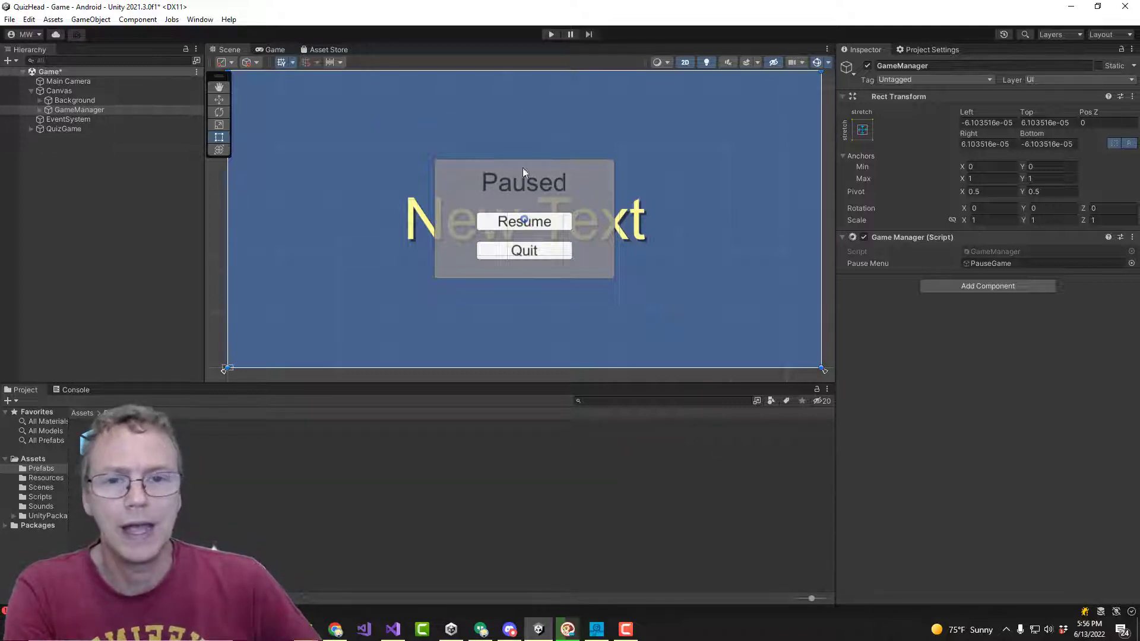
# - Recolour PauseGame's Paused title to FFF999 by sampling the yellow of the New Text label, and save the Game scene
pyautogui.click(45, 109)
pyautogui.click(40, 110)
pyautogui.click(48, 119)
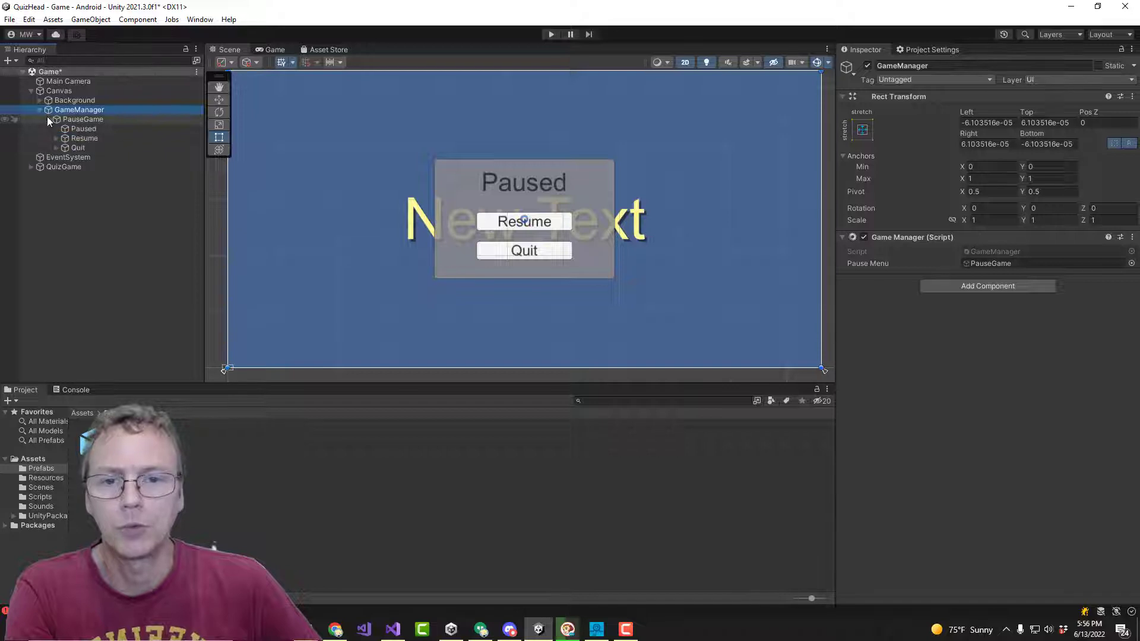
pyautogui.click(88, 130)
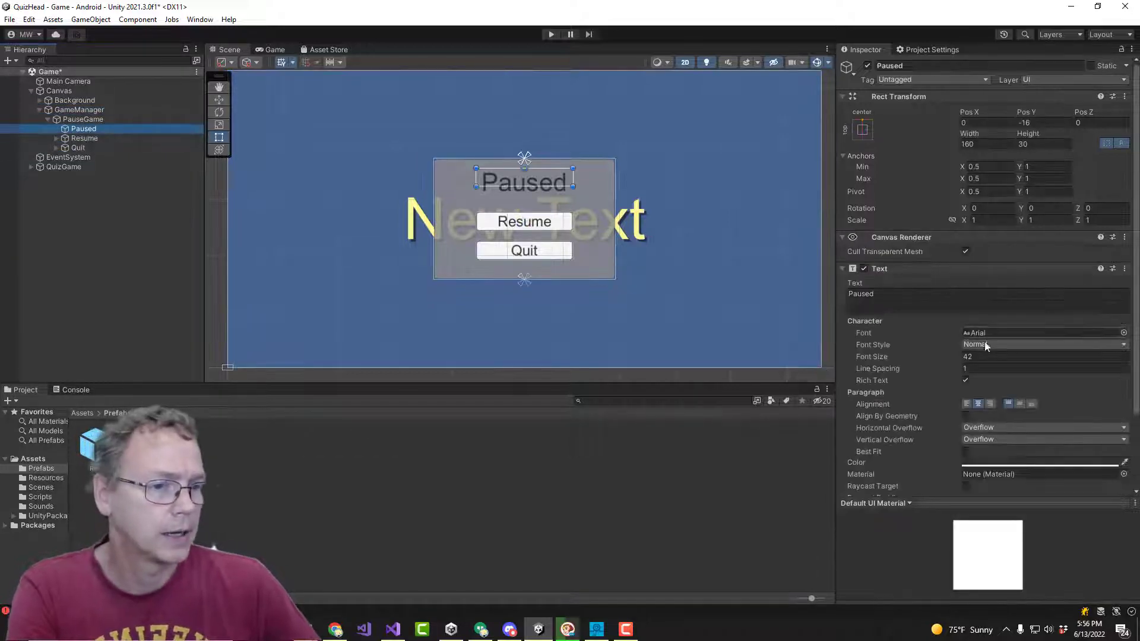
pyautogui.click(1001, 462)
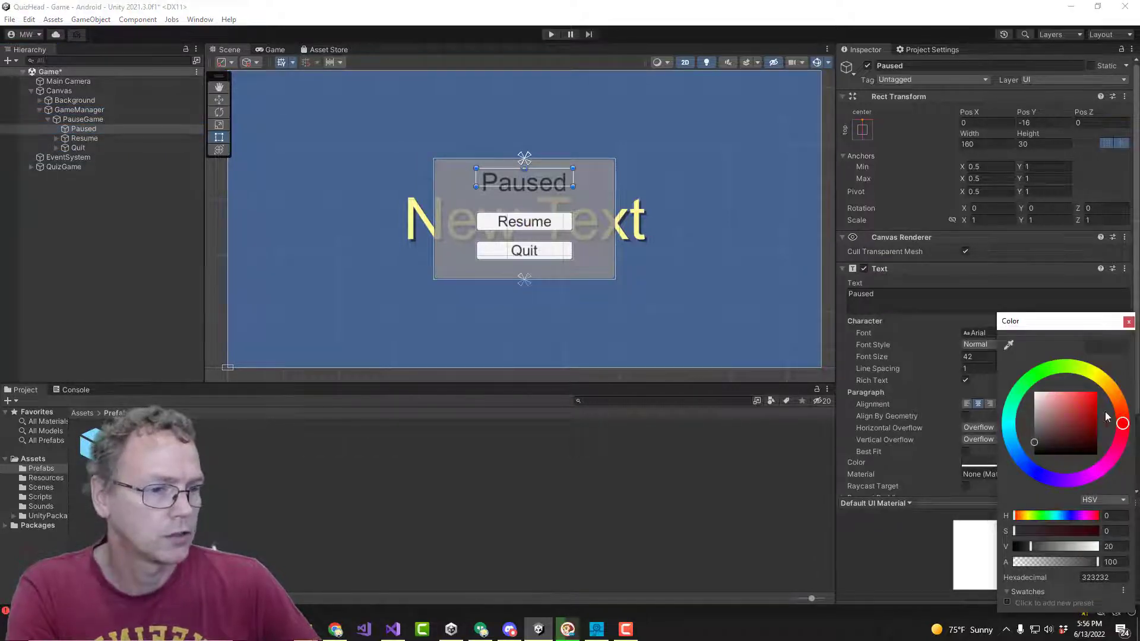
pyautogui.moveTo(1115, 419)
pyautogui.mouseDown()
pyautogui.moveTo(1073, 418)
pyautogui.moveTo(1089, 398)
pyautogui.moveTo(1071, 396)
pyautogui.moveTo(1106, 382)
pyautogui.mouseUp()
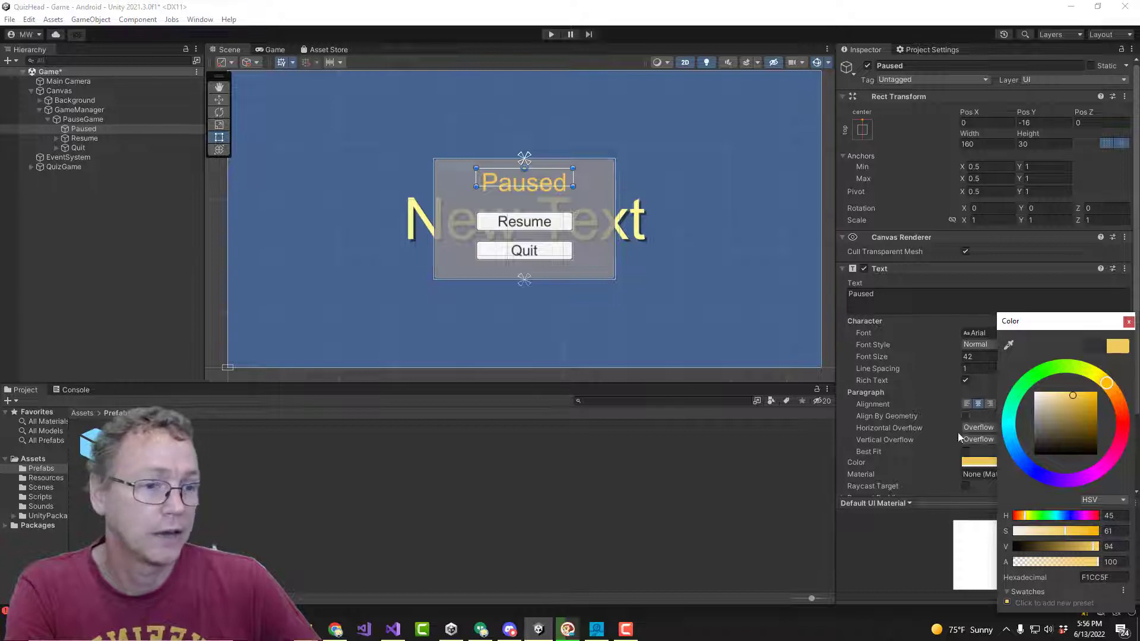
pyautogui.click(1128, 321)
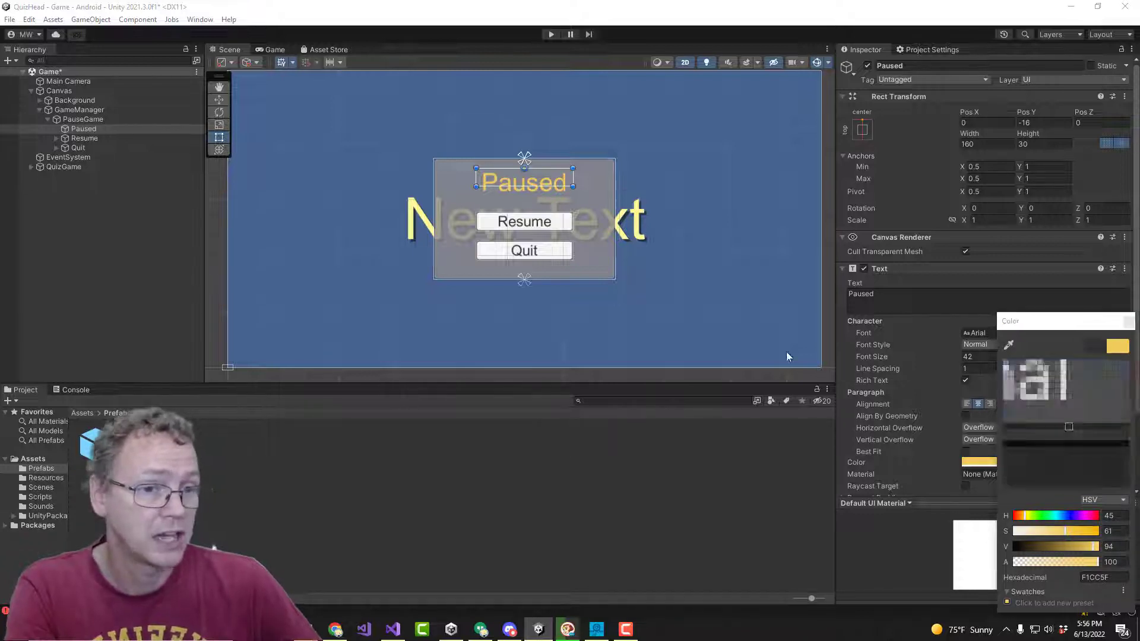
pyautogui.click(412, 206)
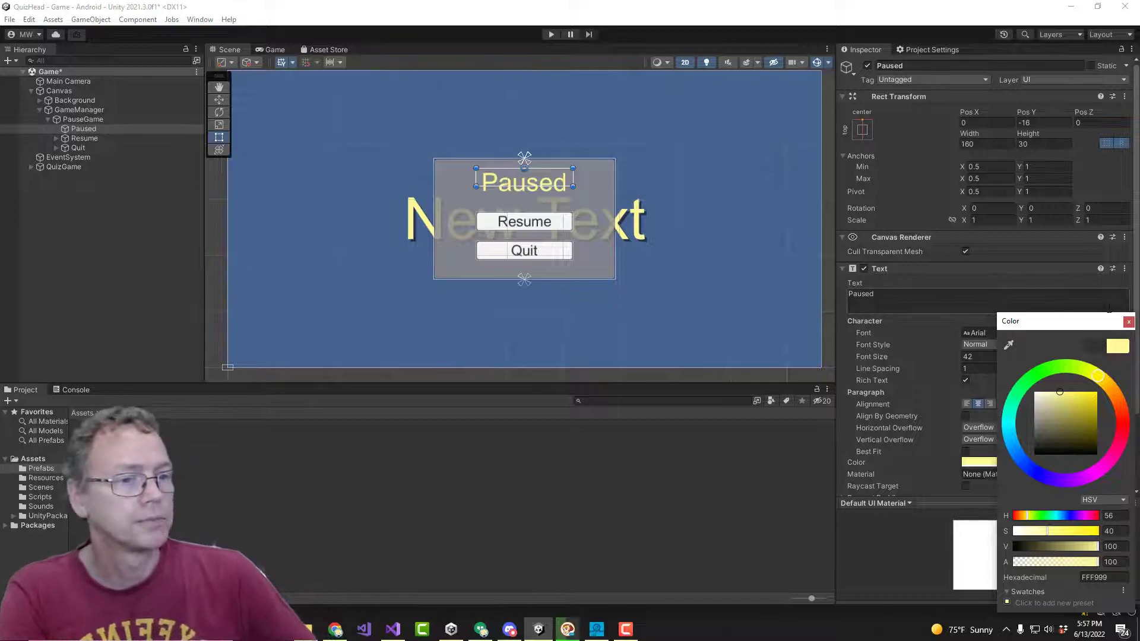
pyautogui.click(1128, 321)
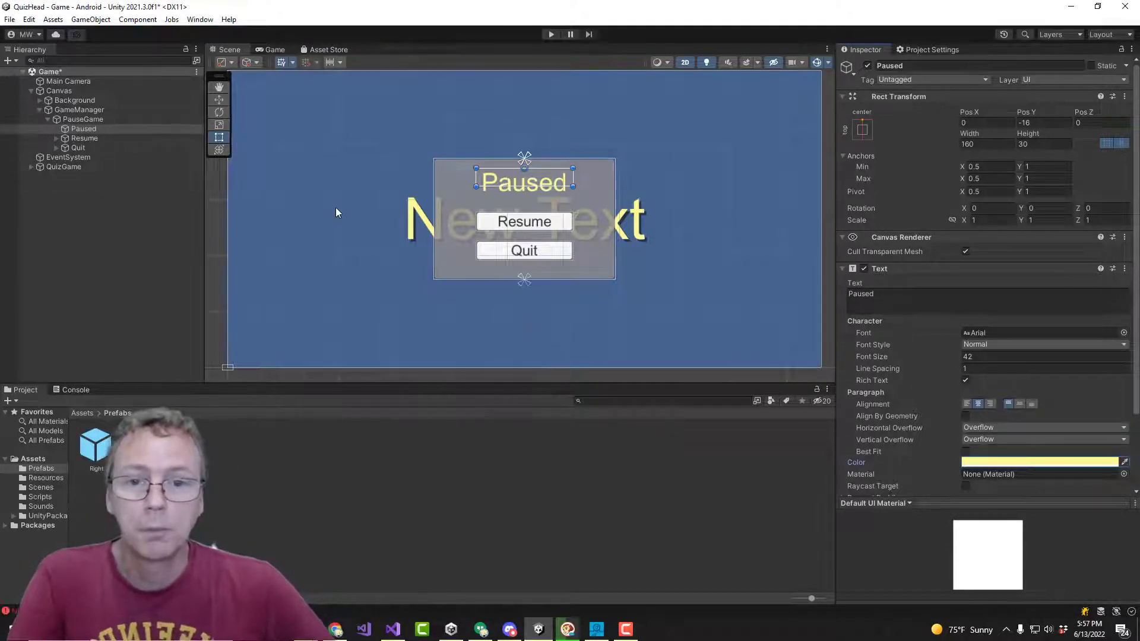
pyautogui.hotkey('ctrl', 's')
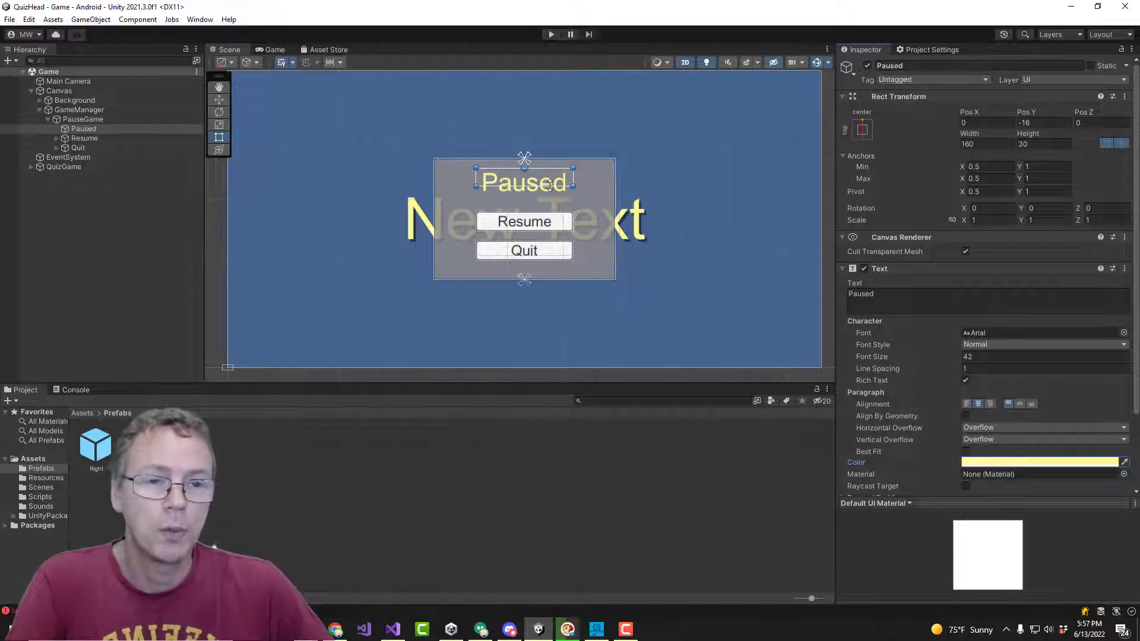
# - Open the recent Start scene to check its copy of the pause menu, and reopen the Game scene
pyautogui.click(10, 20)
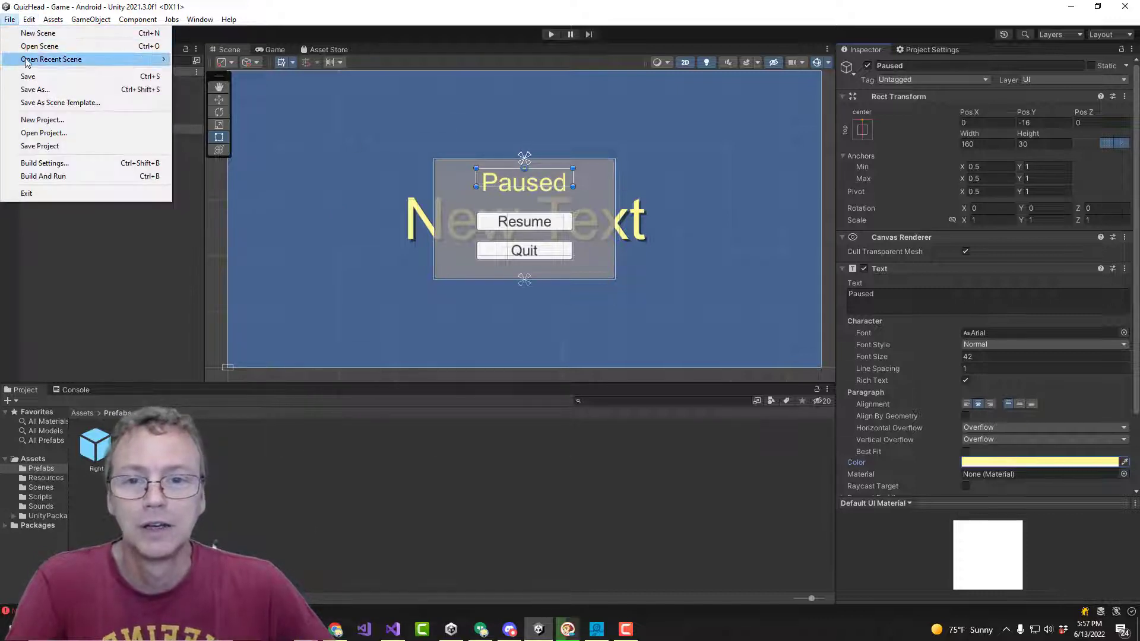
pyautogui.moveTo(27, 61)
pyautogui.click(228, 85)
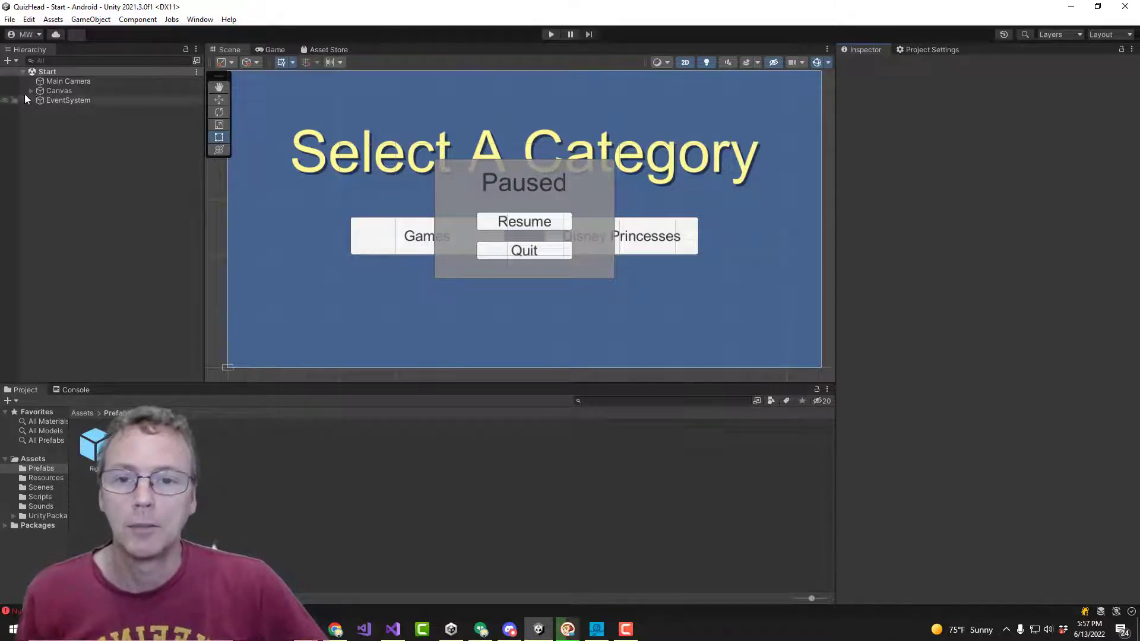
pyautogui.click(12, 20)
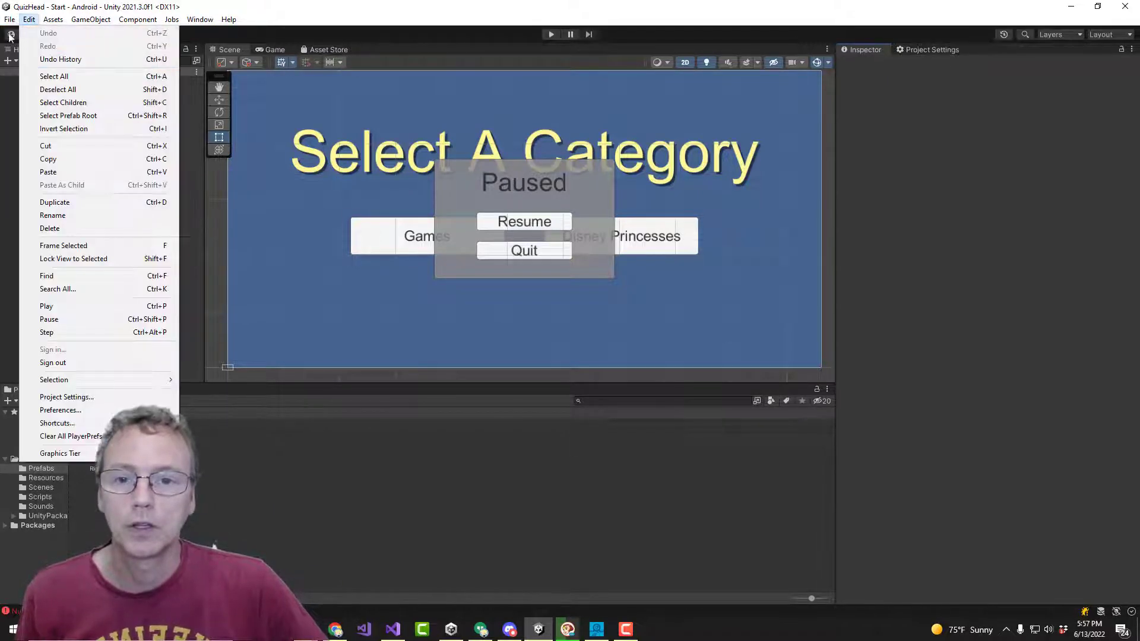
pyautogui.moveTo(157, 59)
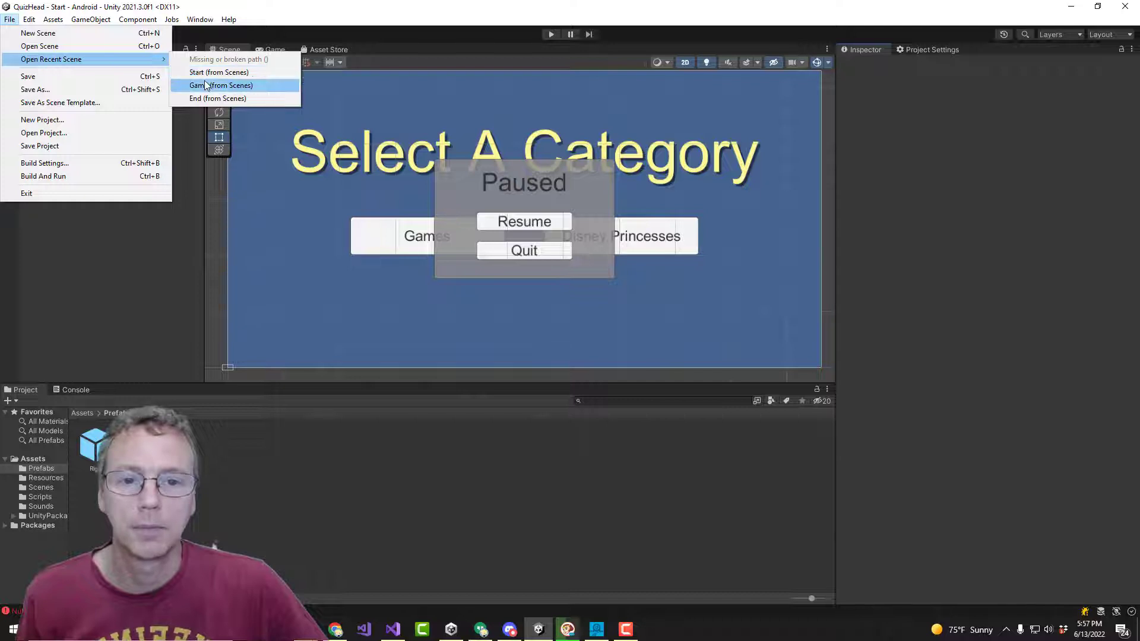
pyautogui.click(205, 84)
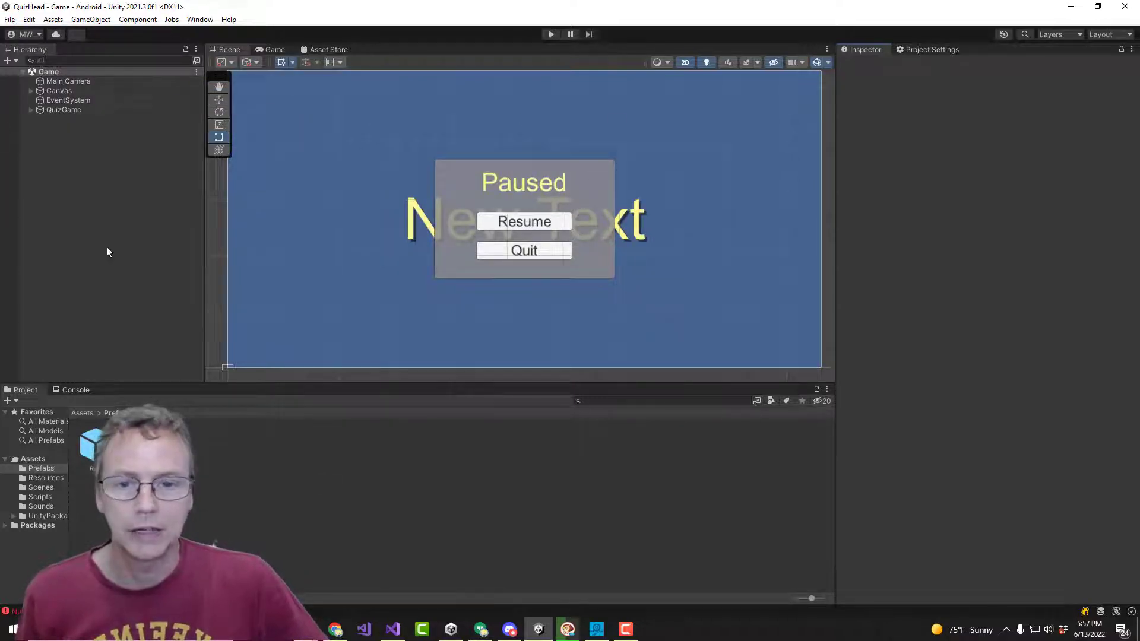
# - Expand the pause menu hierarchy under Canvas and turn GameManager into a prefab in the Assets/Prefabs folder
pyautogui.click(31, 90)
pyautogui.click(79, 110)
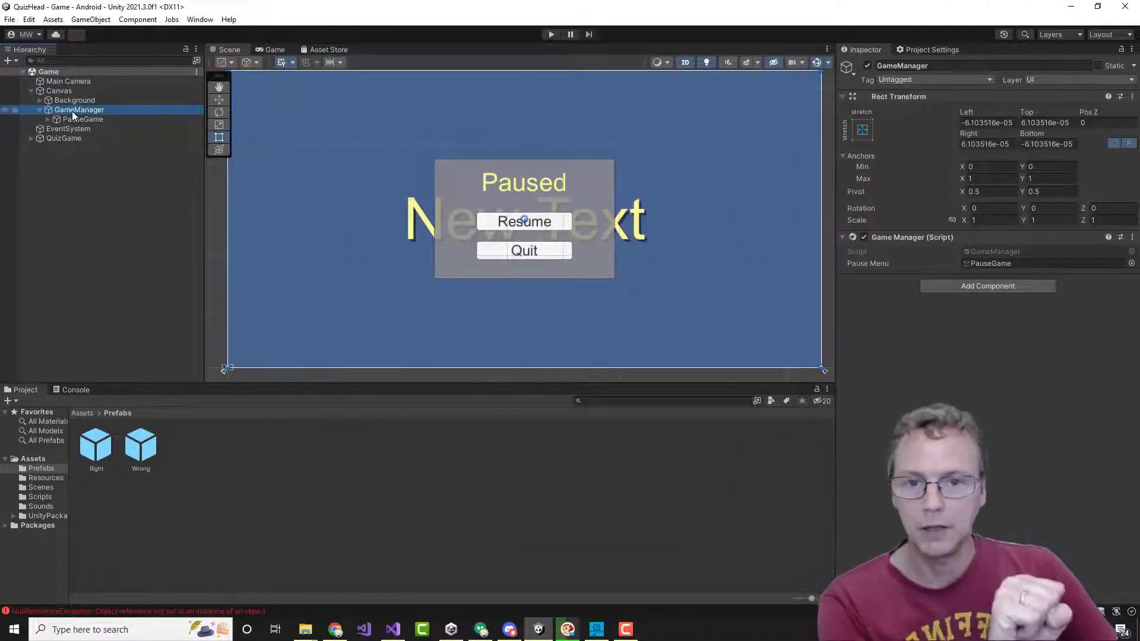
pyautogui.click(48, 120)
pyautogui.click(57, 148)
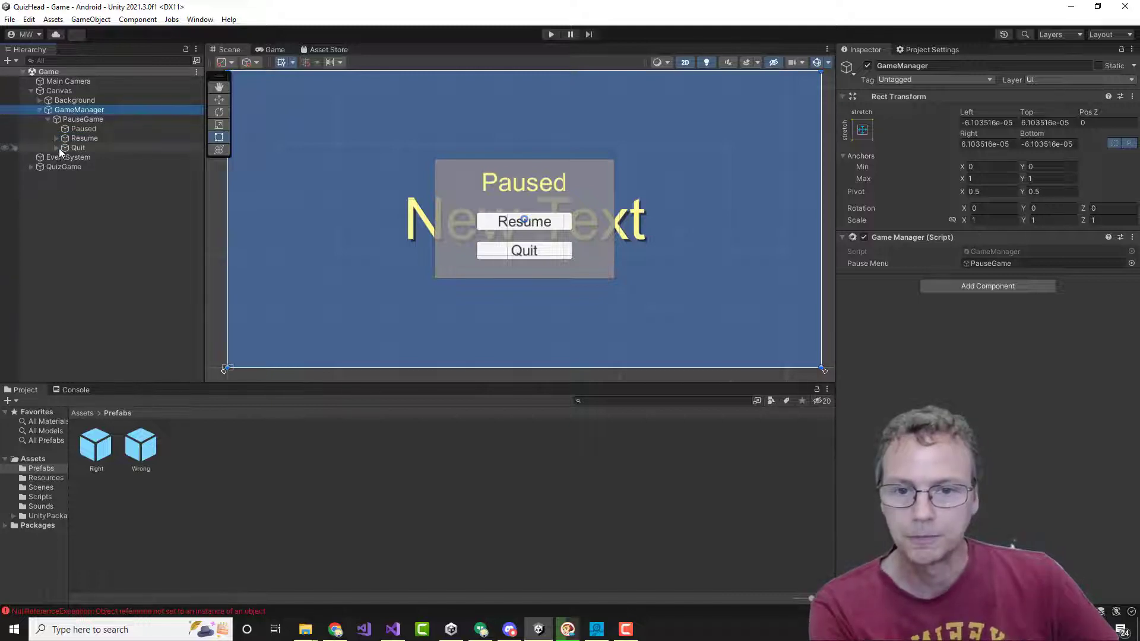
pyautogui.click(56, 138)
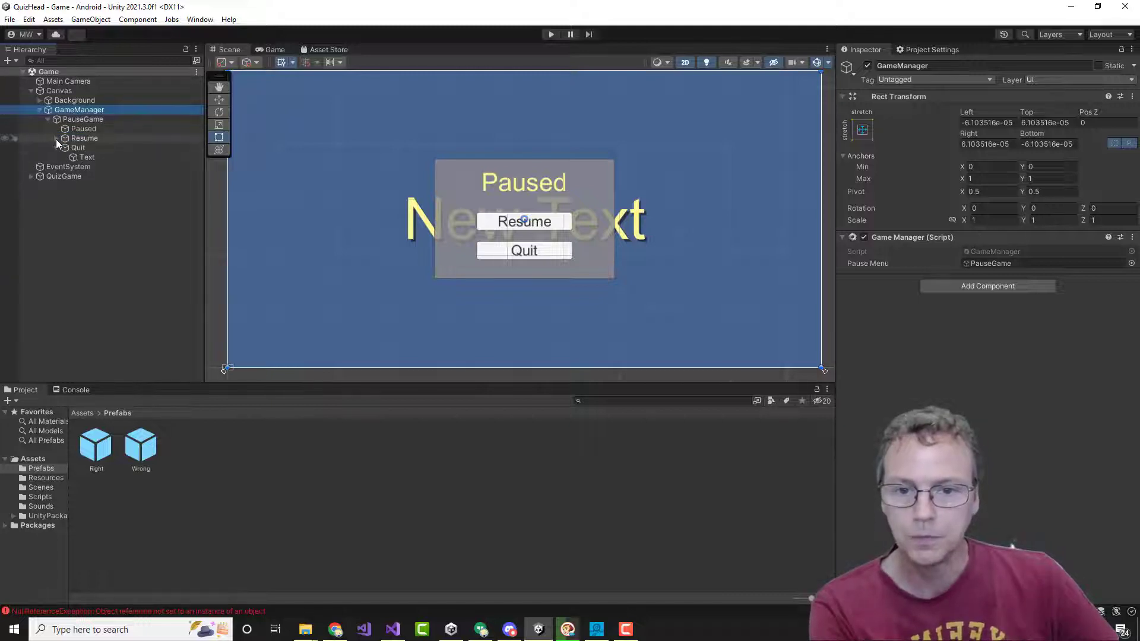
pyautogui.click(86, 101)
pyautogui.click(83, 109)
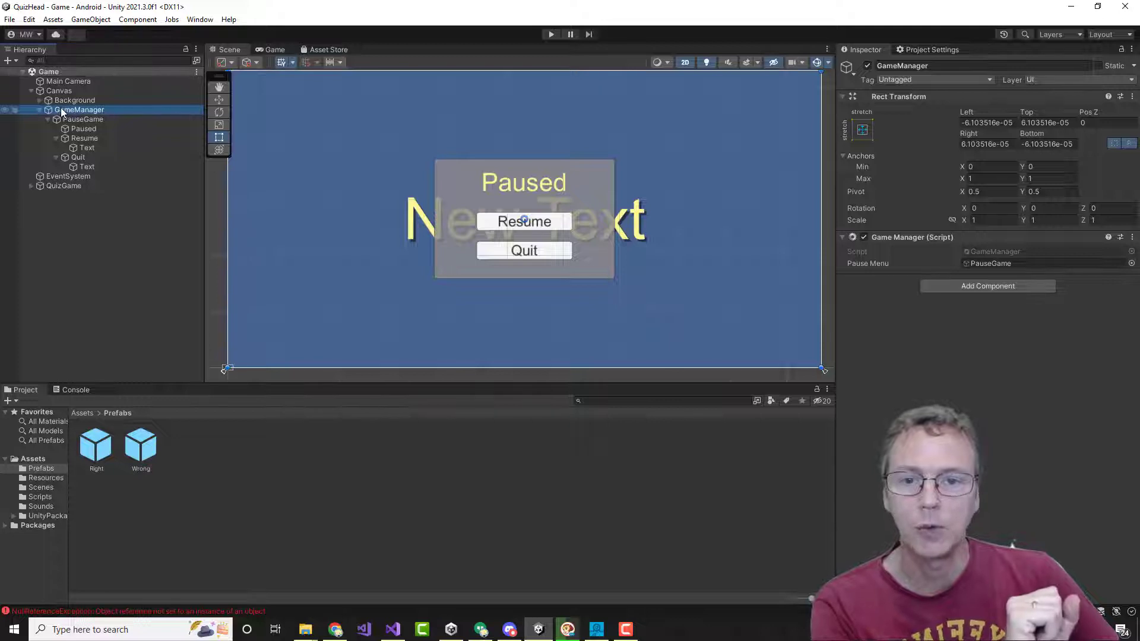
pyautogui.moveTo(61, 111); pyautogui.dragTo(202, 457)
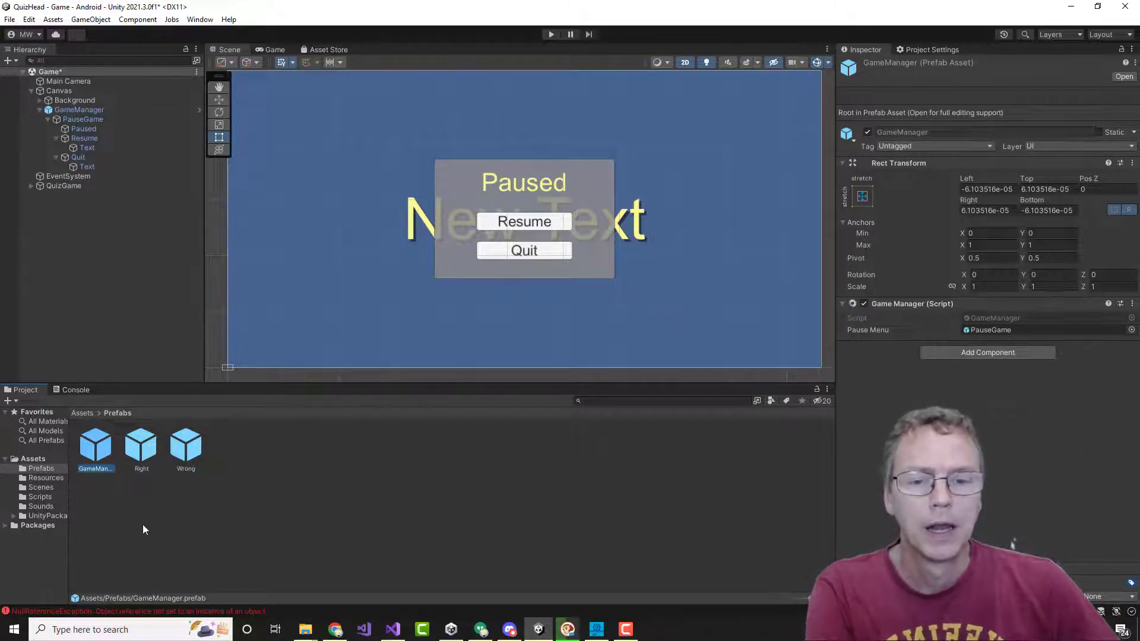
# - Open the GameManager prefab for editing and examine its PauseGame, Paused, Resume and Quit text objects
pyautogui.doubleClick(101, 453)
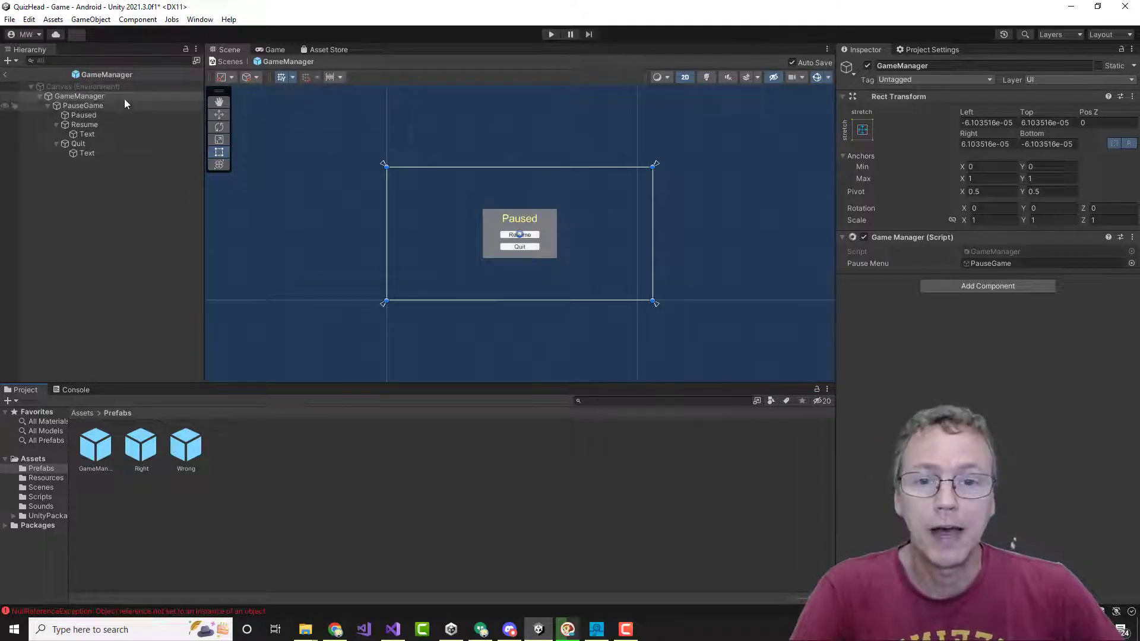
pyautogui.click(88, 106)
pyautogui.click(84, 117)
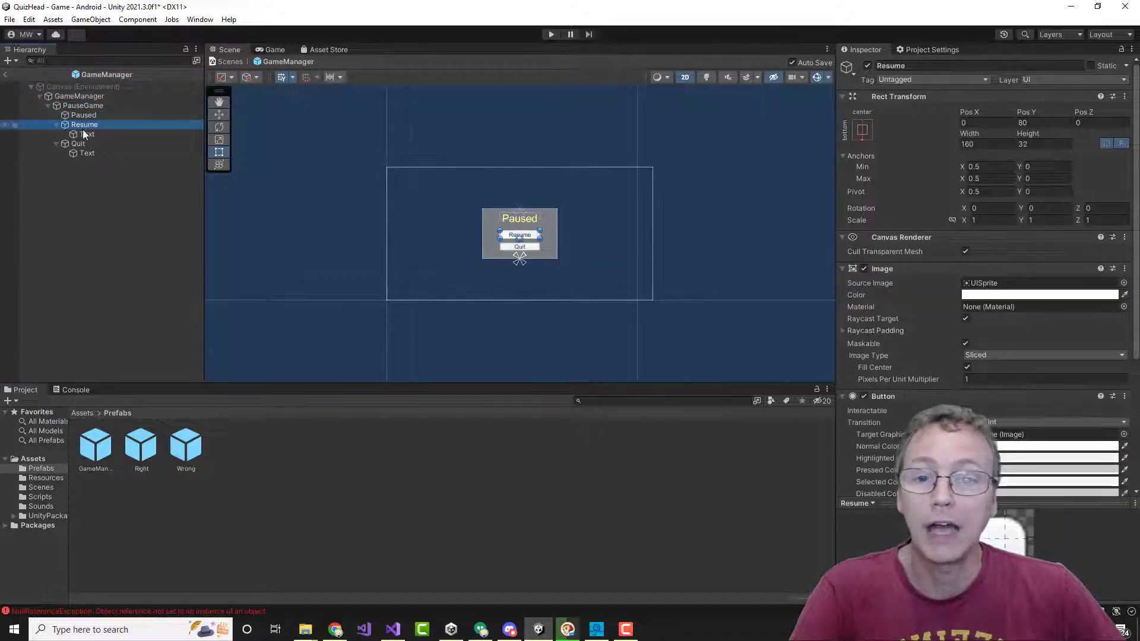
pyautogui.click(84, 153)
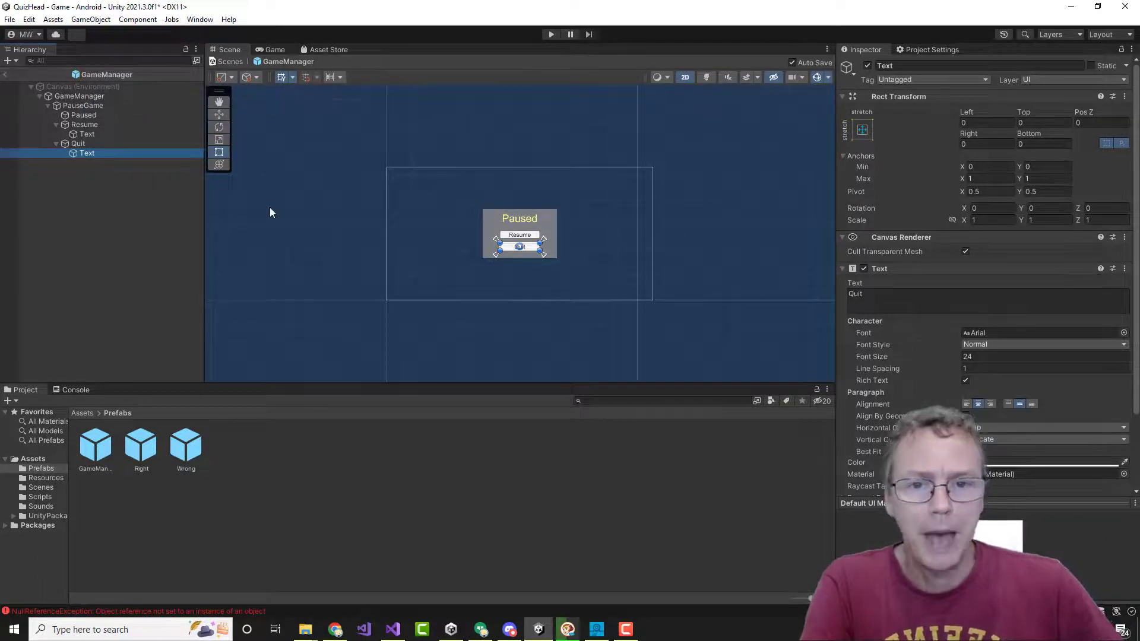
# - Leave prefab editing and examine the GameManager instance and its PauseGame, Paused, Resume and Quit objects in the Game scene
pyautogui.click(6, 75)
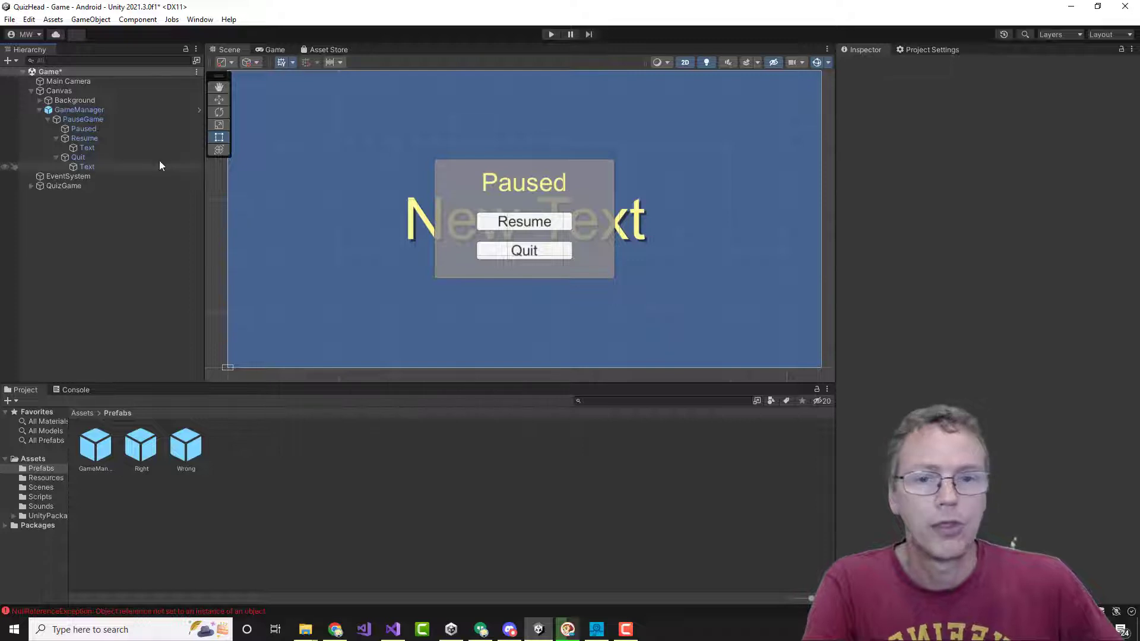
pyautogui.click(74, 110)
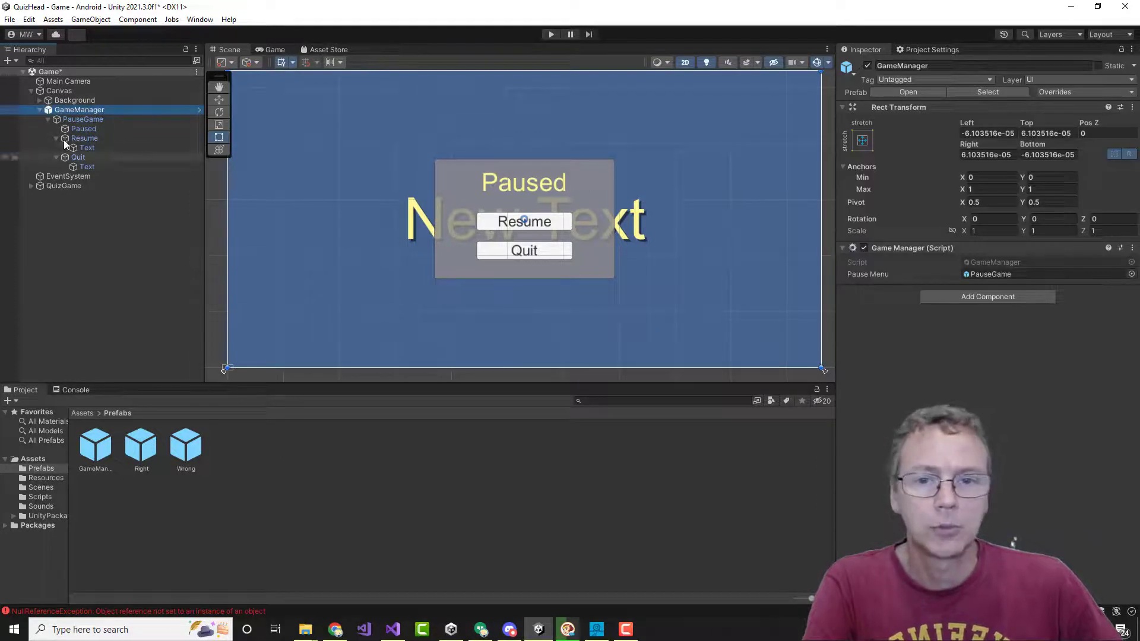
pyautogui.click(40, 101)
pyautogui.click(39, 100)
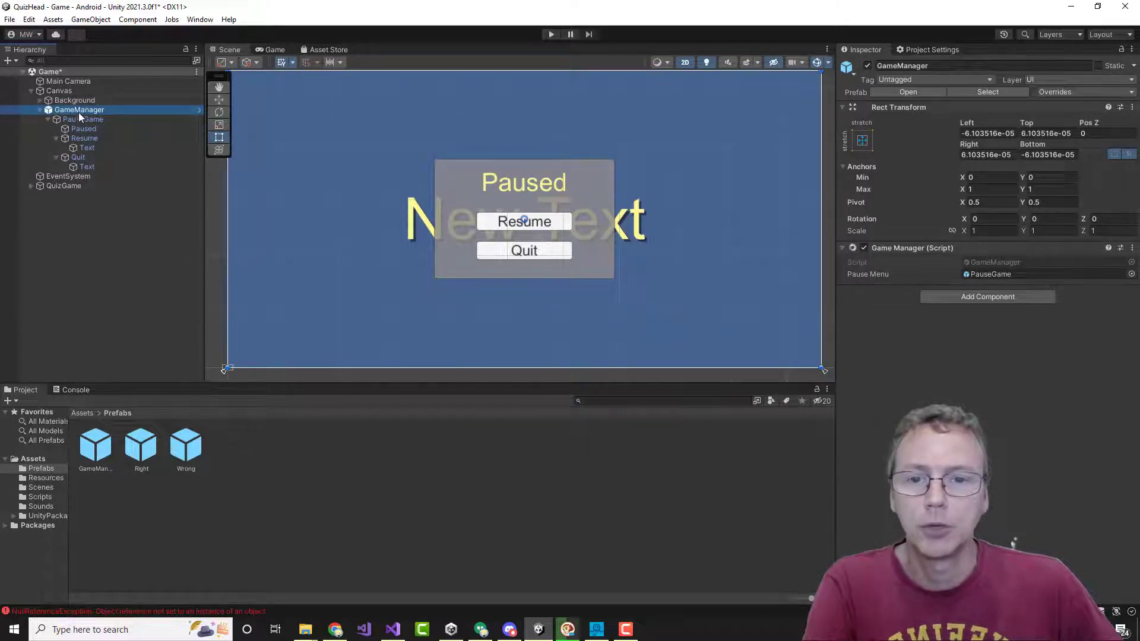
pyautogui.click(82, 128)
pyautogui.click(83, 147)
pyautogui.click(82, 166)
pyautogui.click(77, 157)
pyautogui.click(84, 129)
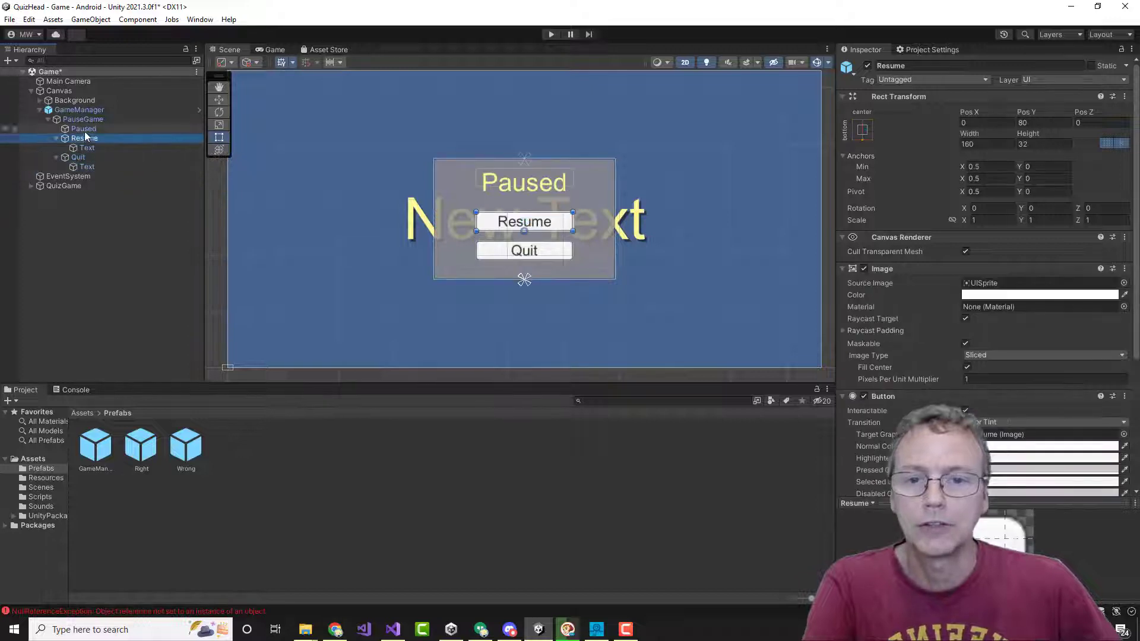
pyautogui.click(84, 119)
pyautogui.click(89, 111)
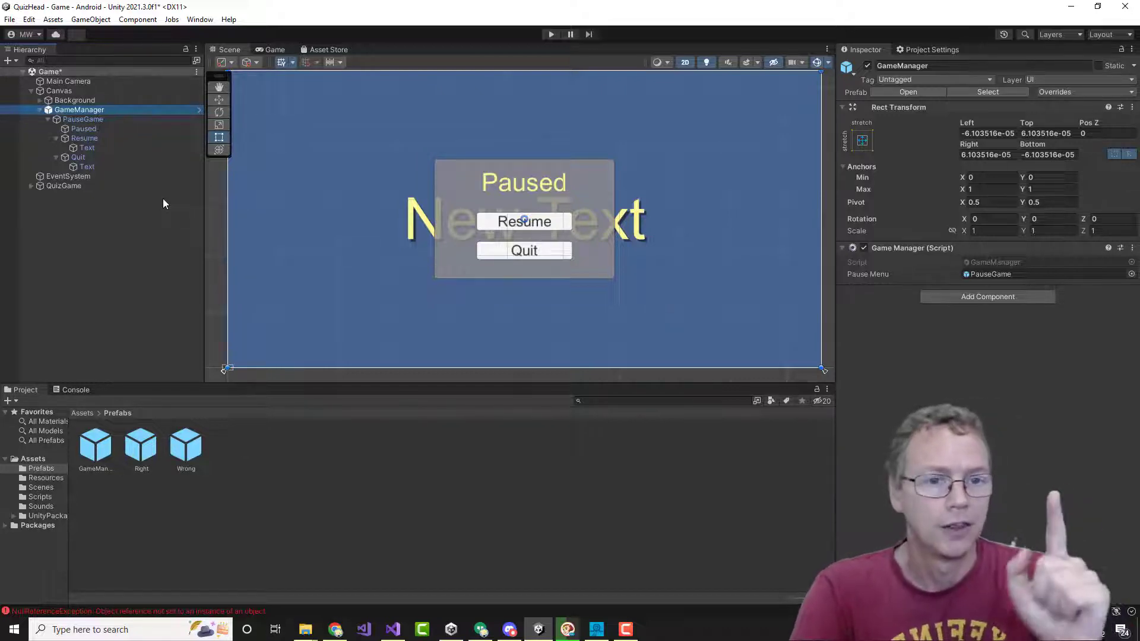
# - Save the Game scene and open Start.unity from the project's Assets/Scenes folder
pyautogui.hotkey('ctrl', 's')
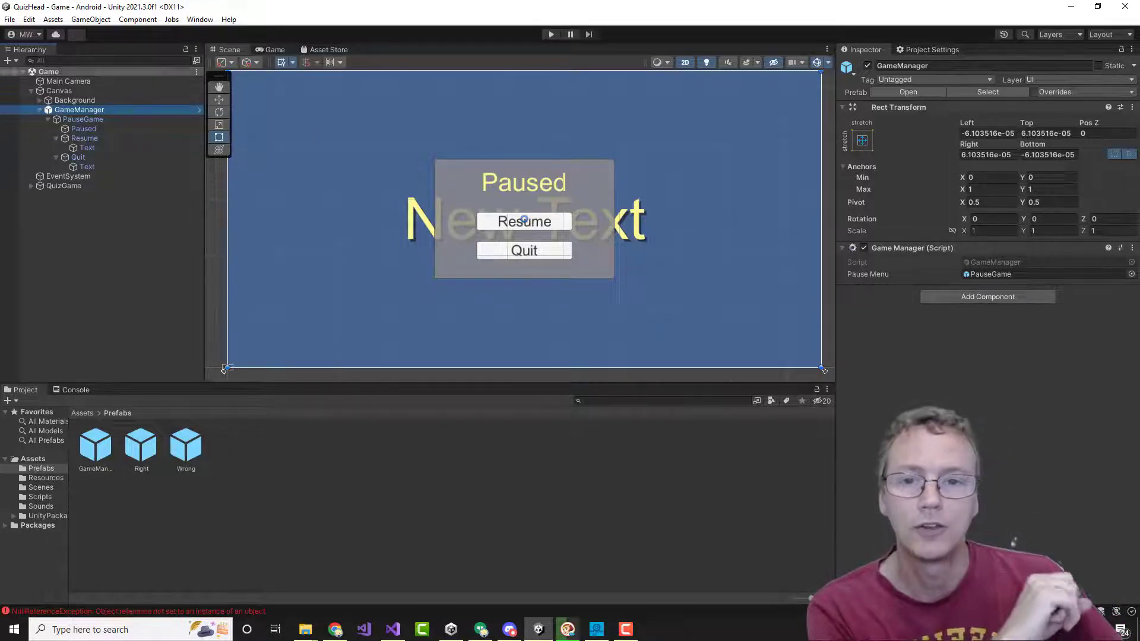
pyautogui.click(10, 19)
pyautogui.click(28, 47)
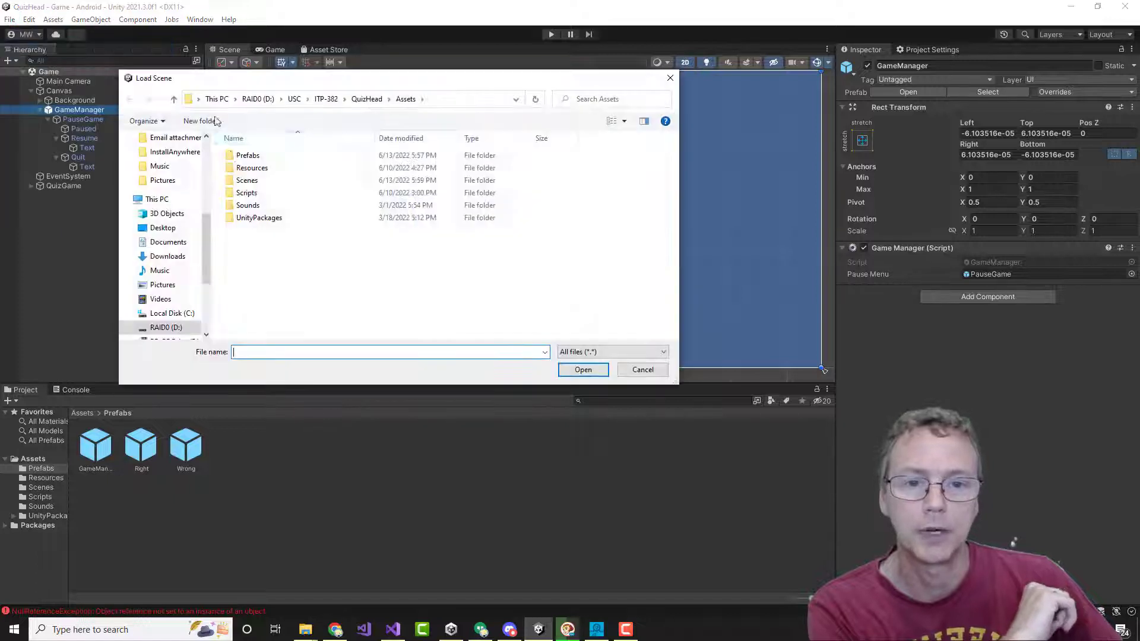
pyautogui.doubleClick(248, 180)
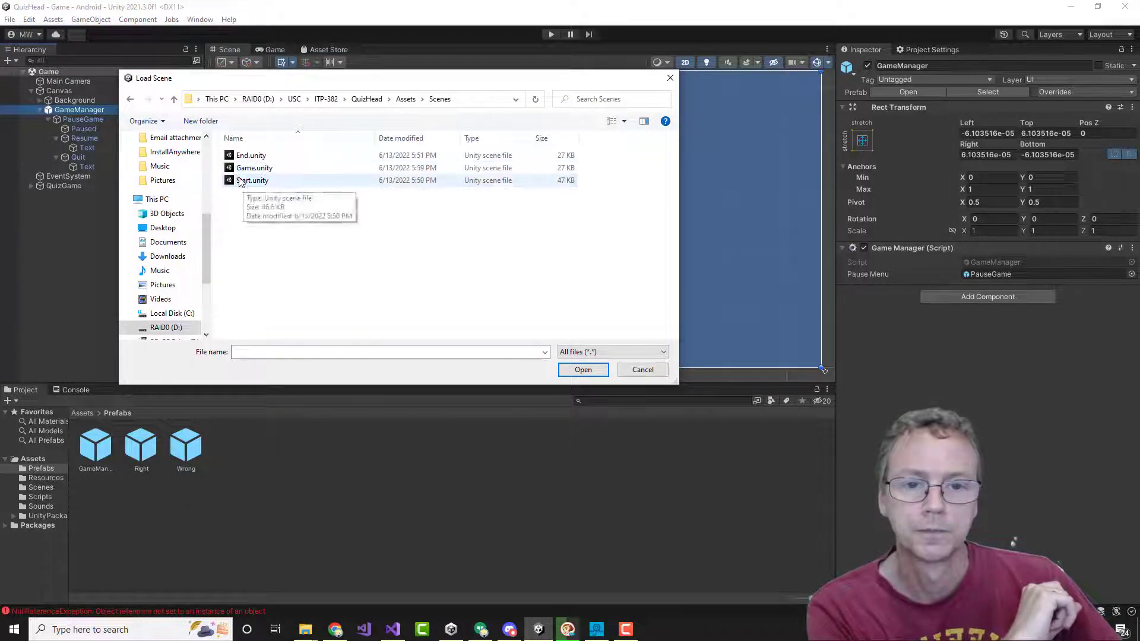
pyautogui.doubleClick(244, 180)
# - Delete the old non-prefab GameManager from the Canvas of the Start scene
pyautogui.click(31, 91)
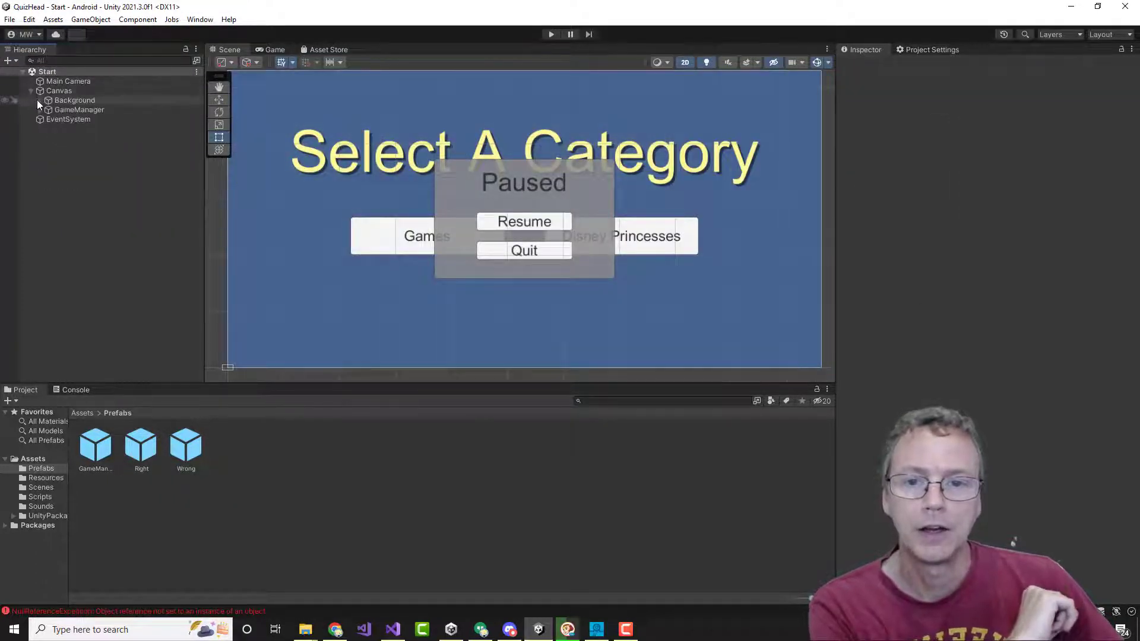
pyautogui.click(74, 110)
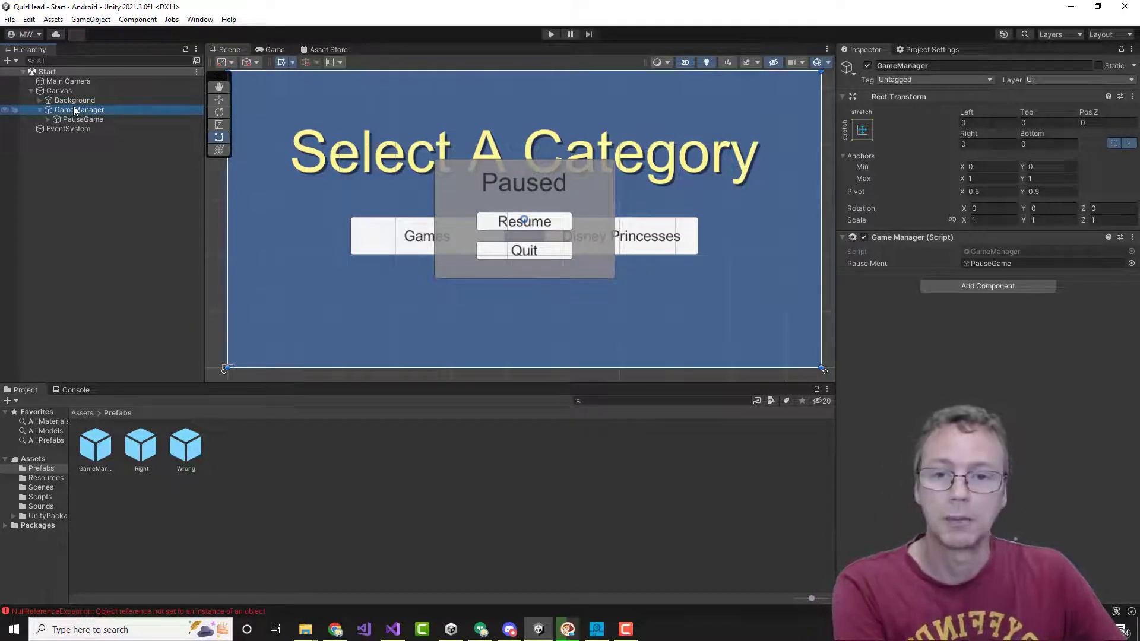
pyautogui.press('Delete')
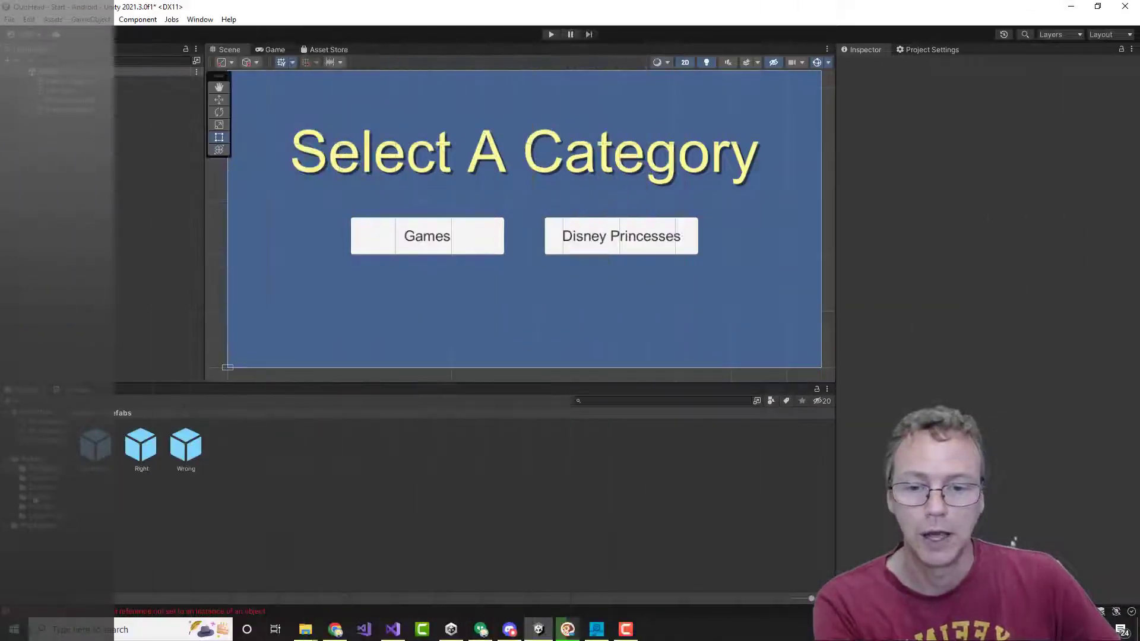
# - Add the GameManager prefab from the Prefabs folder to the Start scene as a child of Canvas
pyautogui.click(40, 487)
pyautogui.click(41, 468)
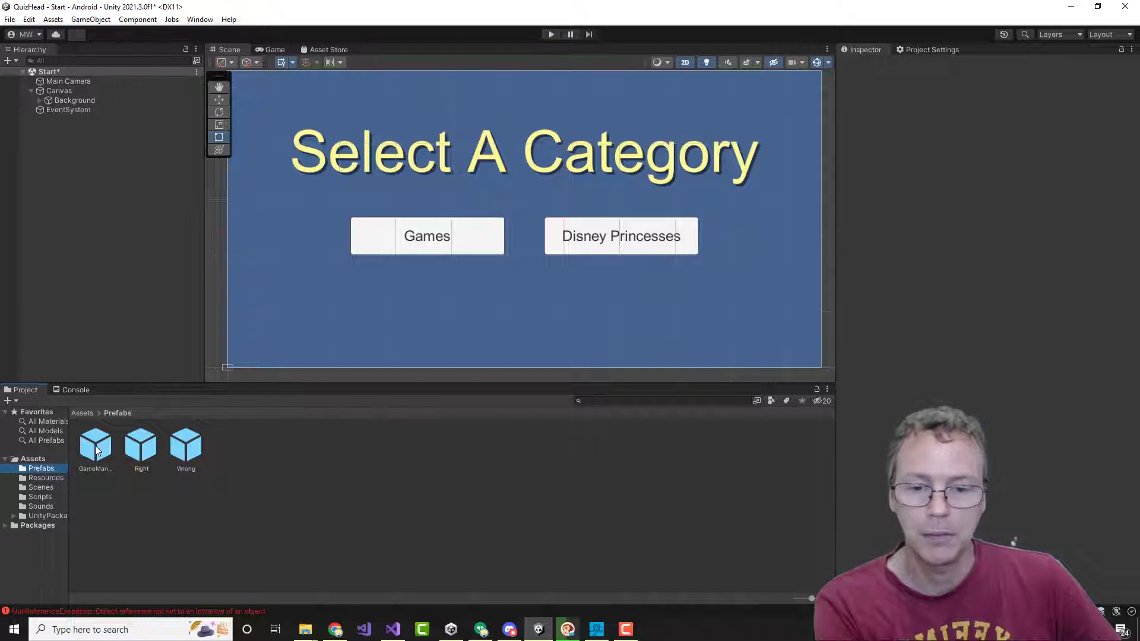
pyautogui.moveTo(97, 451); pyautogui.dragTo(217, 185)
pyautogui.moveTo(74, 124); pyautogui.dragTo(54, 90)
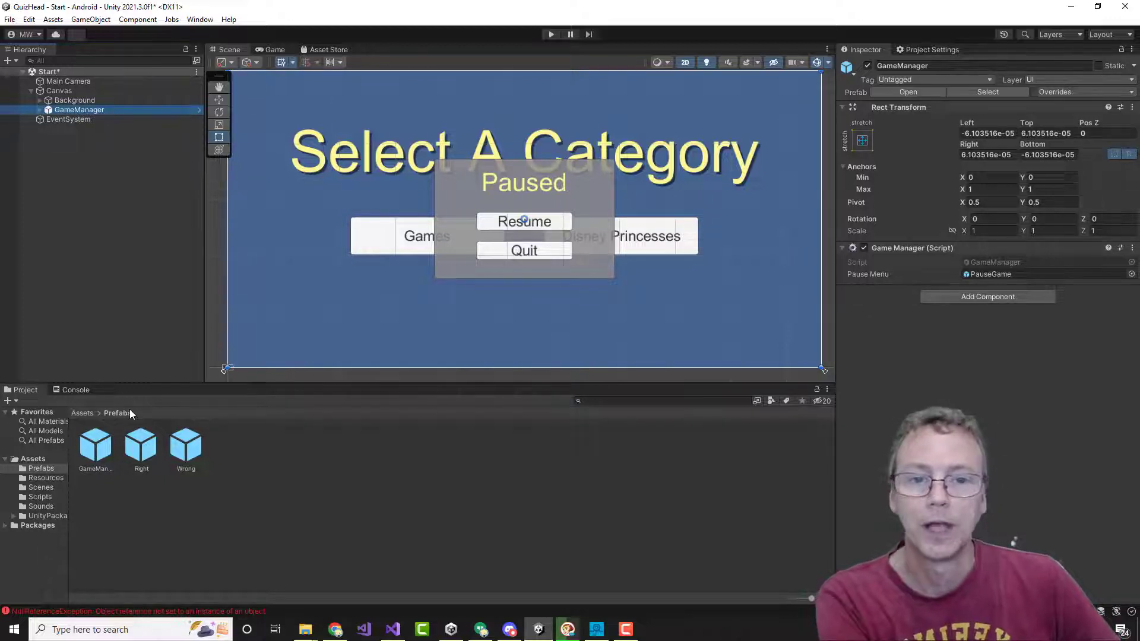
pyautogui.click(37, 150)
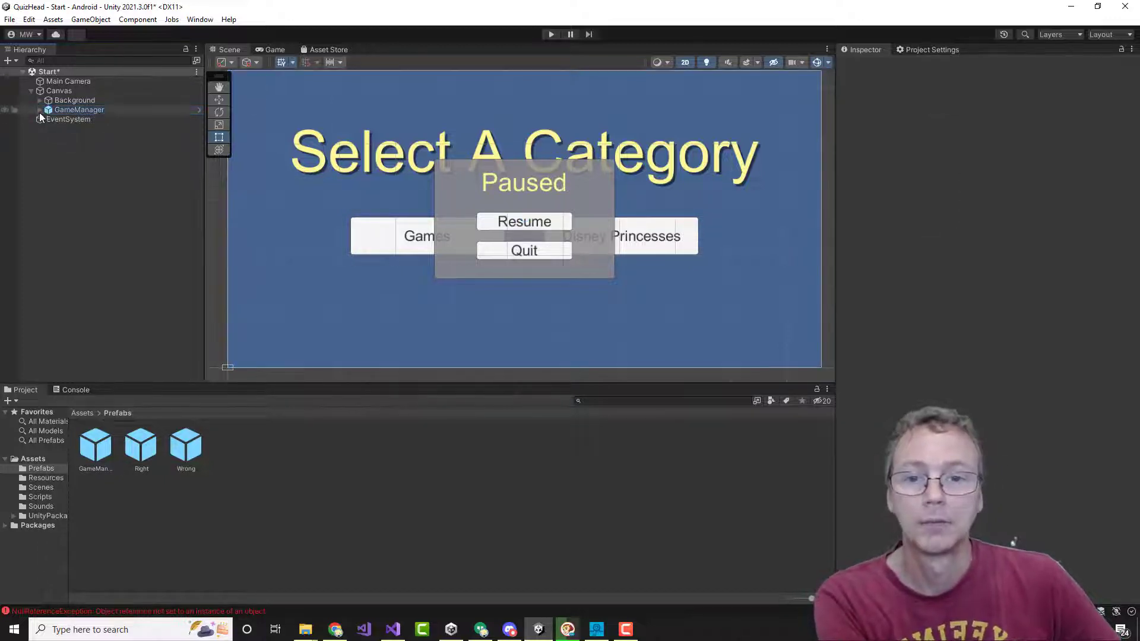
# - Expand the new GameManager instance down to the Resume and Quit buttons' text objects and inspect the Resume text
pyautogui.click(39, 110)
pyautogui.click(47, 120)
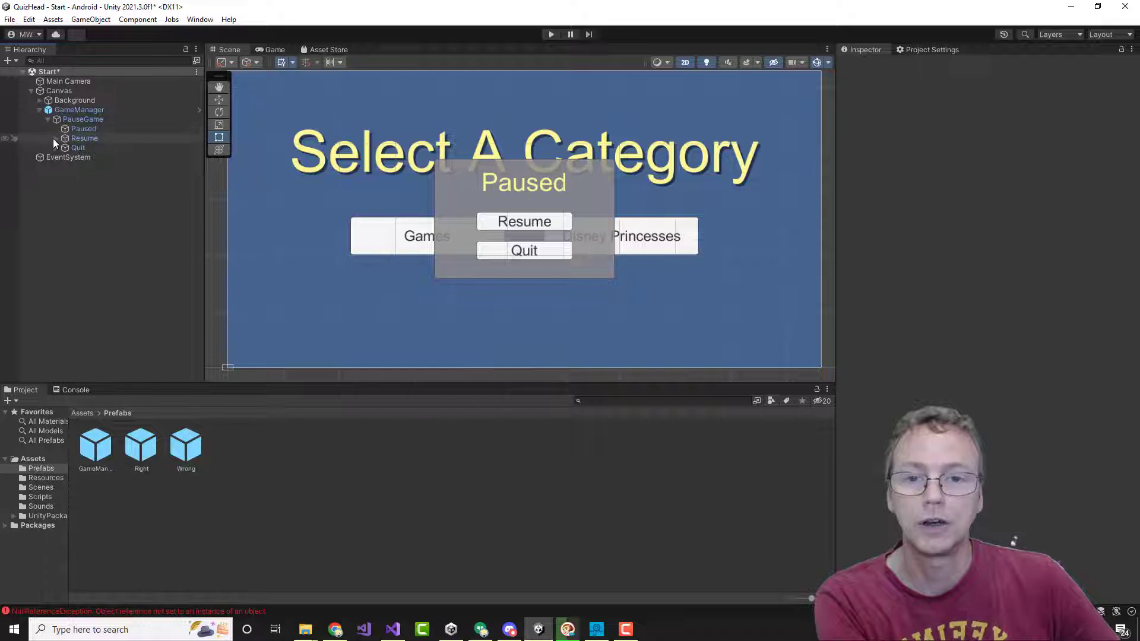
pyautogui.click(56, 139)
pyautogui.click(58, 148)
pyautogui.click(57, 158)
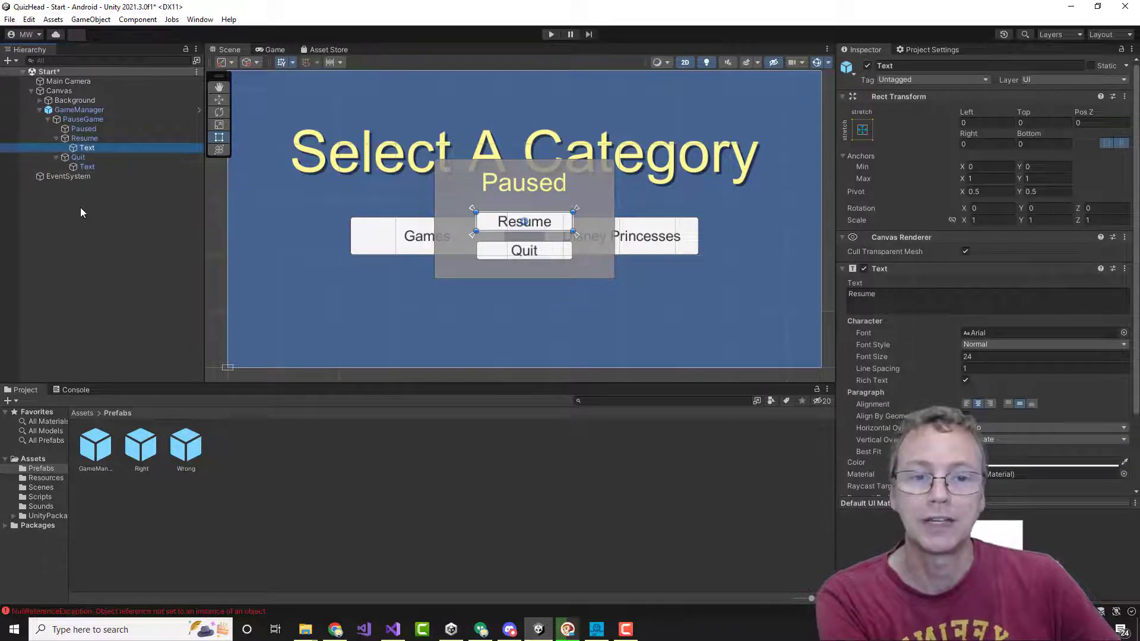
pyautogui.click(80, 207)
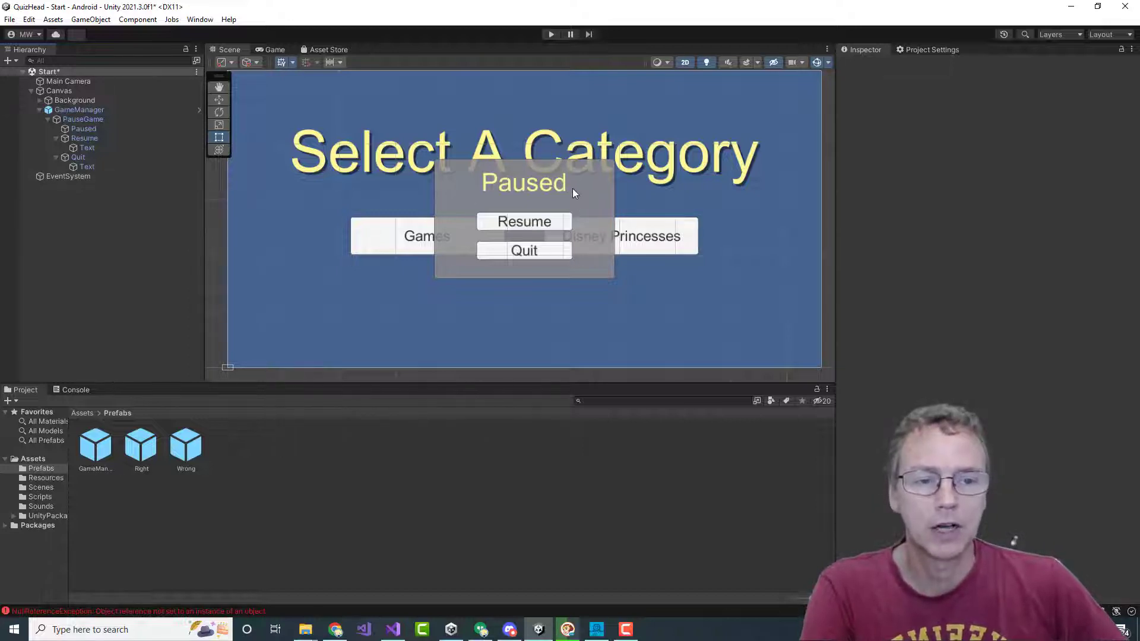
# - Try switching the PauseGame object and its Image component off and on again in the Start scene
pyautogui.click(86, 120)
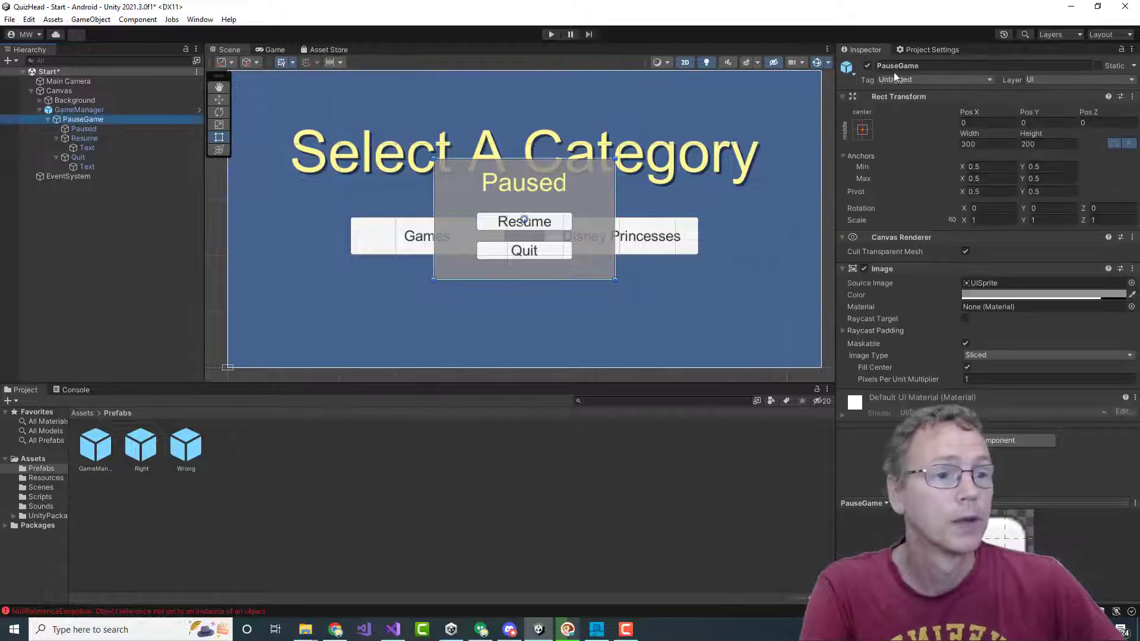
pyautogui.click(867, 66)
pyautogui.click(868, 66)
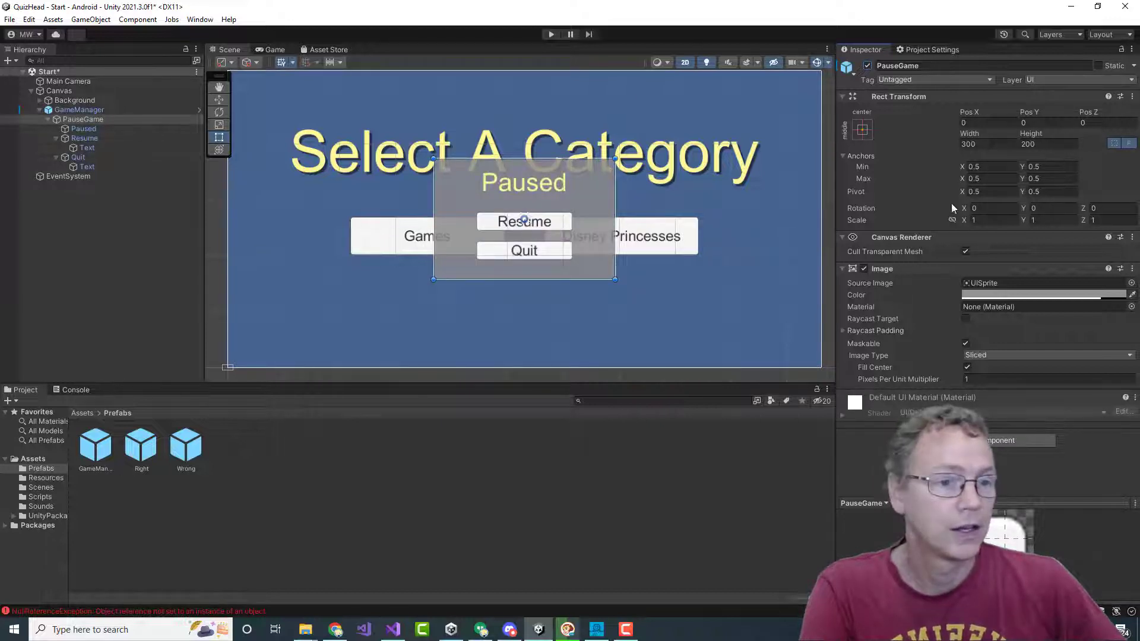
pyautogui.click(864, 269)
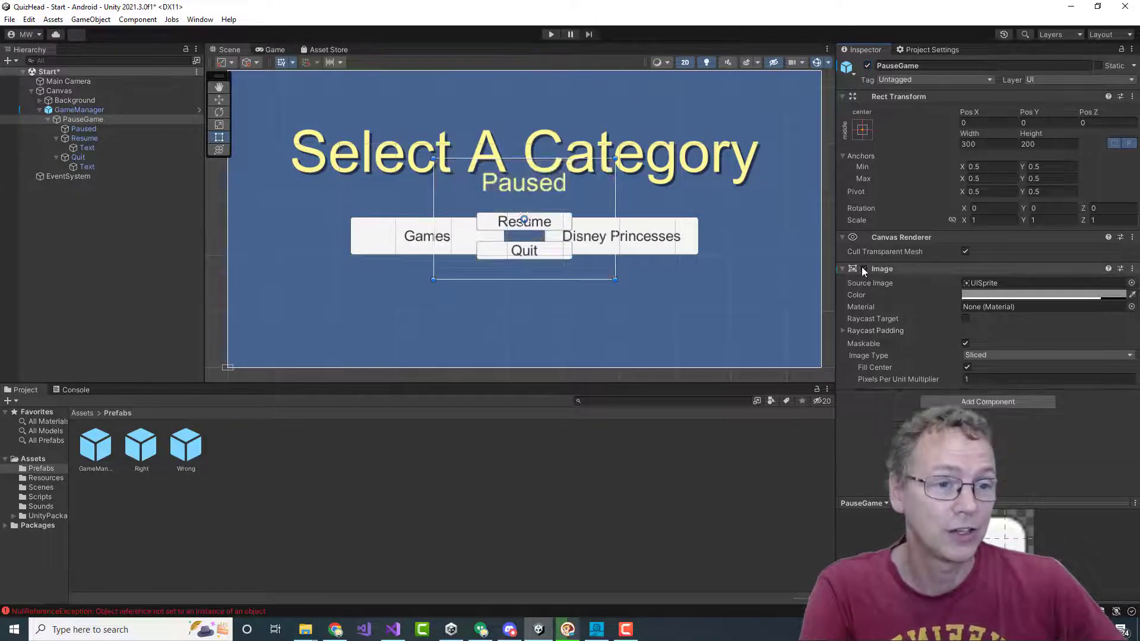
pyautogui.click(863, 269)
pyautogui.click(864, 269)
pyautogui.click(863, 269)
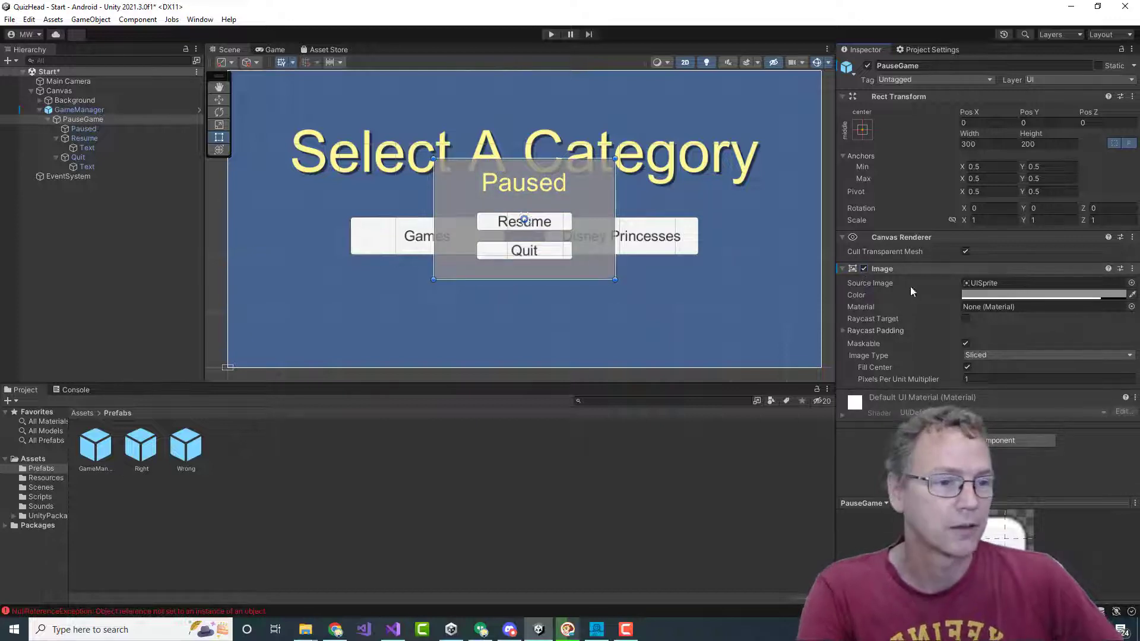
# - Recolour PauseGame's Image to a dark navy derived from the blue sampled off the scene background
pyautogui.click(983, 293)
pyautogui.click(997, 306)
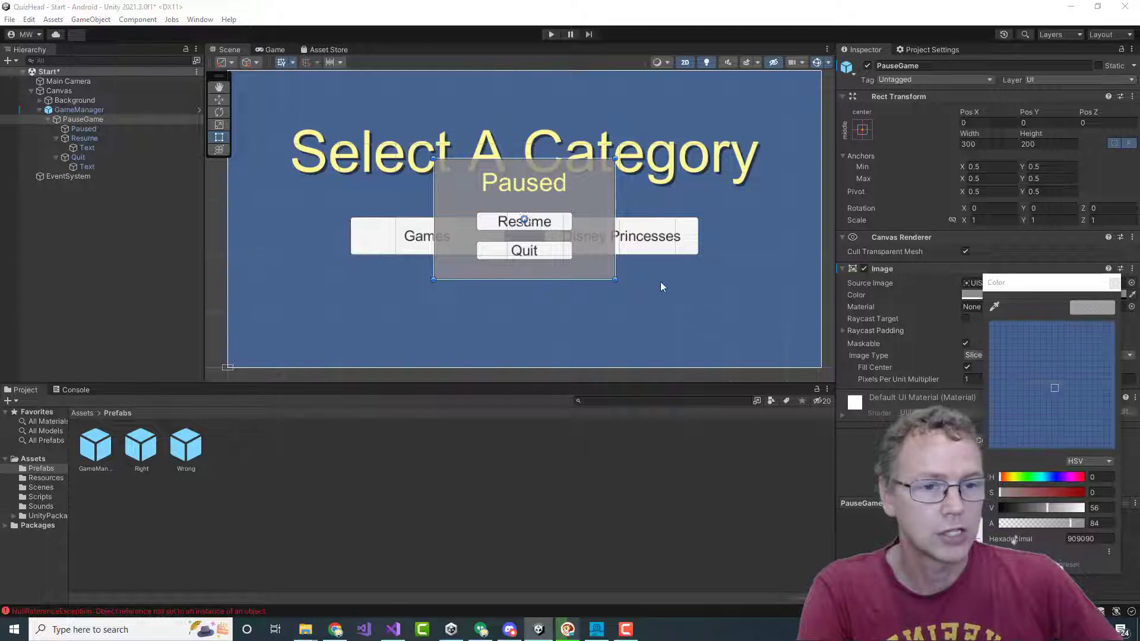
pyautogui.click(642, 167)
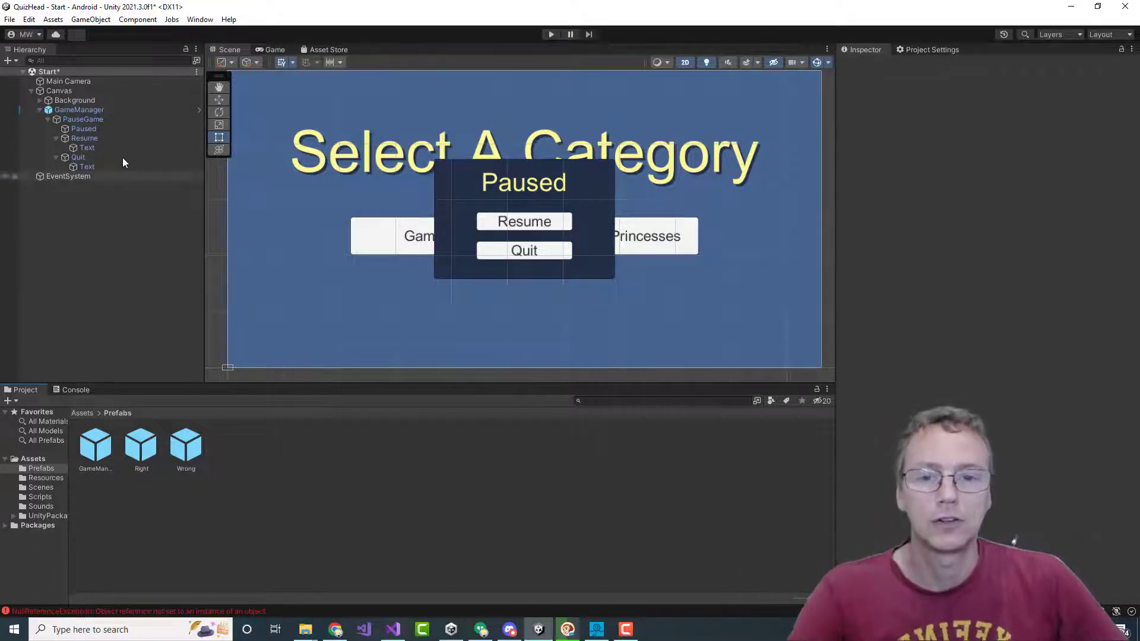
# - Save the Start scene and open the recent Game scene to compare its pause menu colour
pyautogui.click(17, 21)
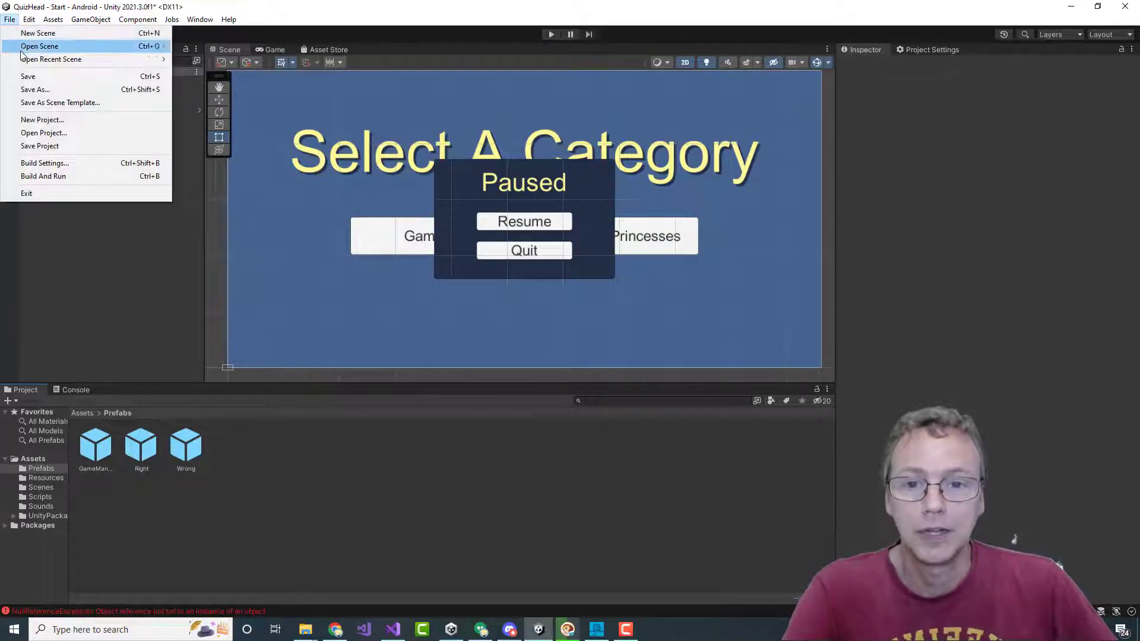
pyautogui.click(28, 75)
pyautogui.click(9, 19)
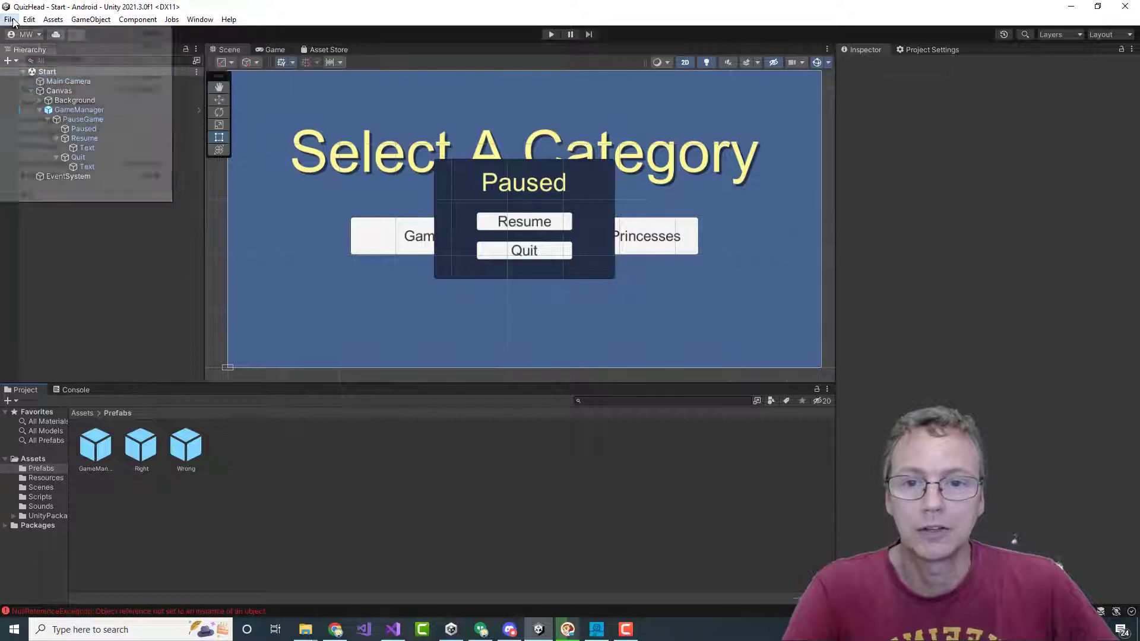
pyautogui.moveTo(131, 64)
pyautogui.click(221, 85)
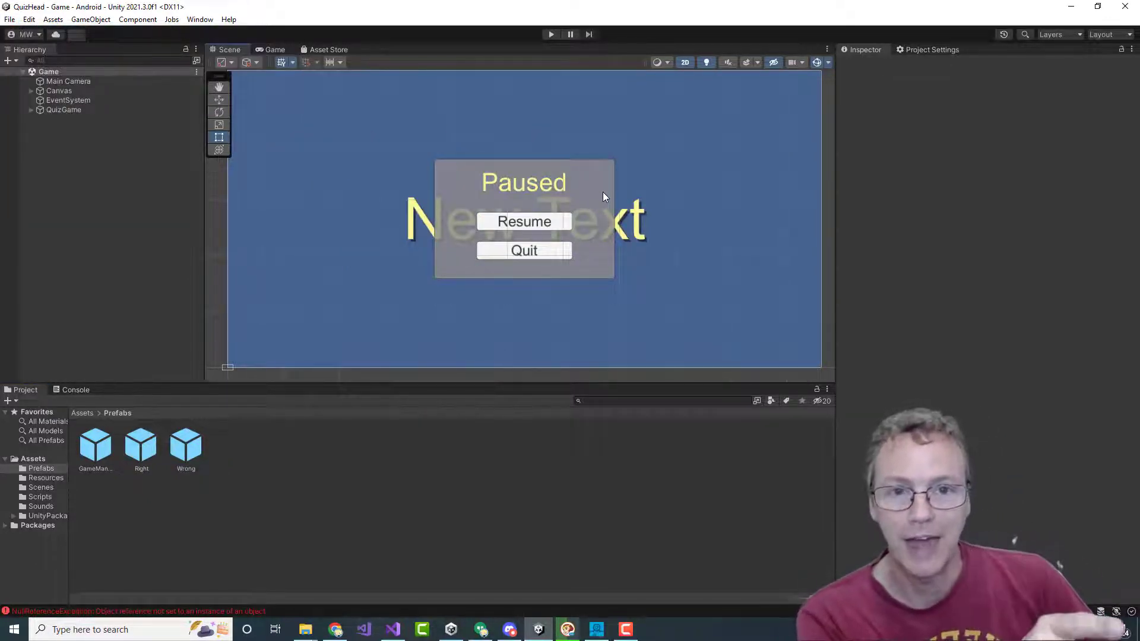
# - Reopen the recent Start scene and expand Canvas and GameManager down to PauseGame
pyautogui.click(10, 19)
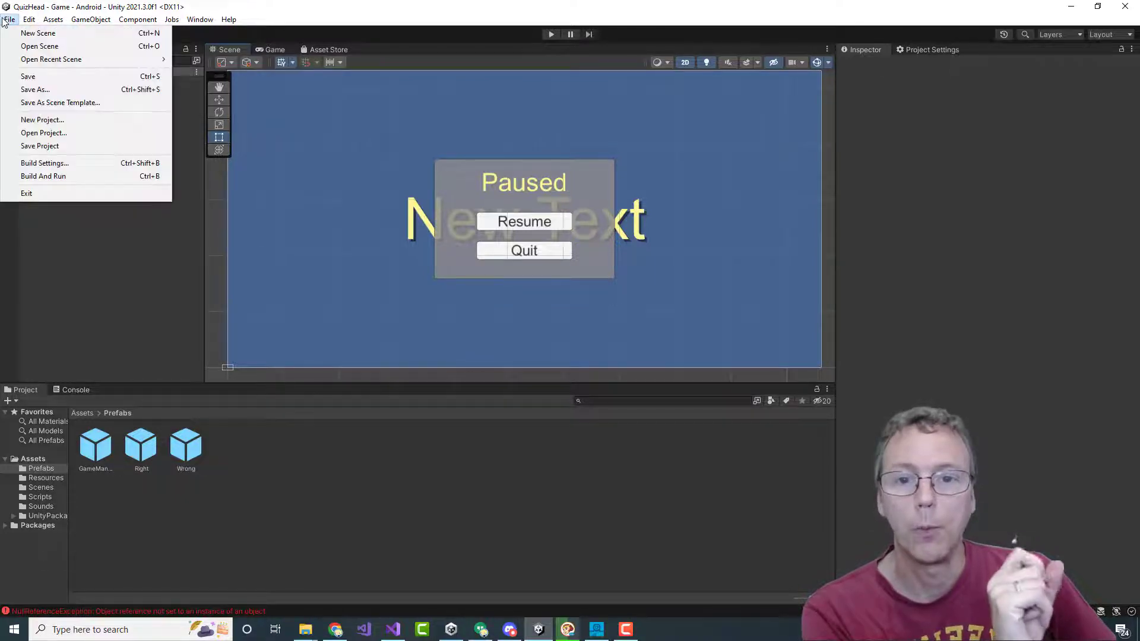
pyautogui.moveTo(75, 62)
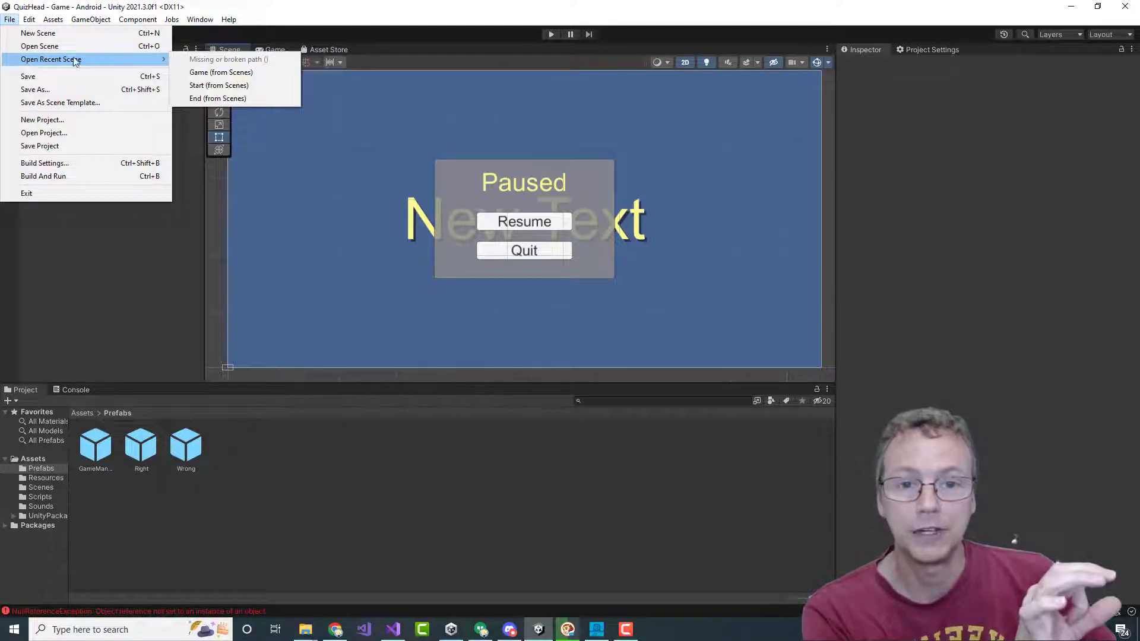
pyautogui.click(202, 84)
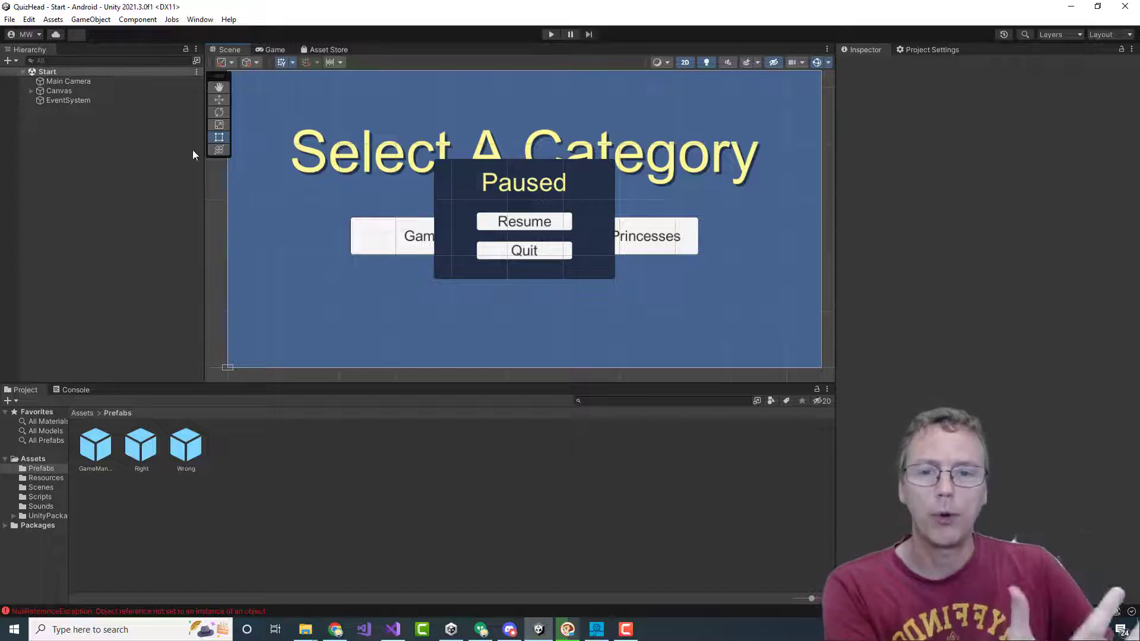
pyautogui.click(31, 91)
pyautogui.click(39, 110)
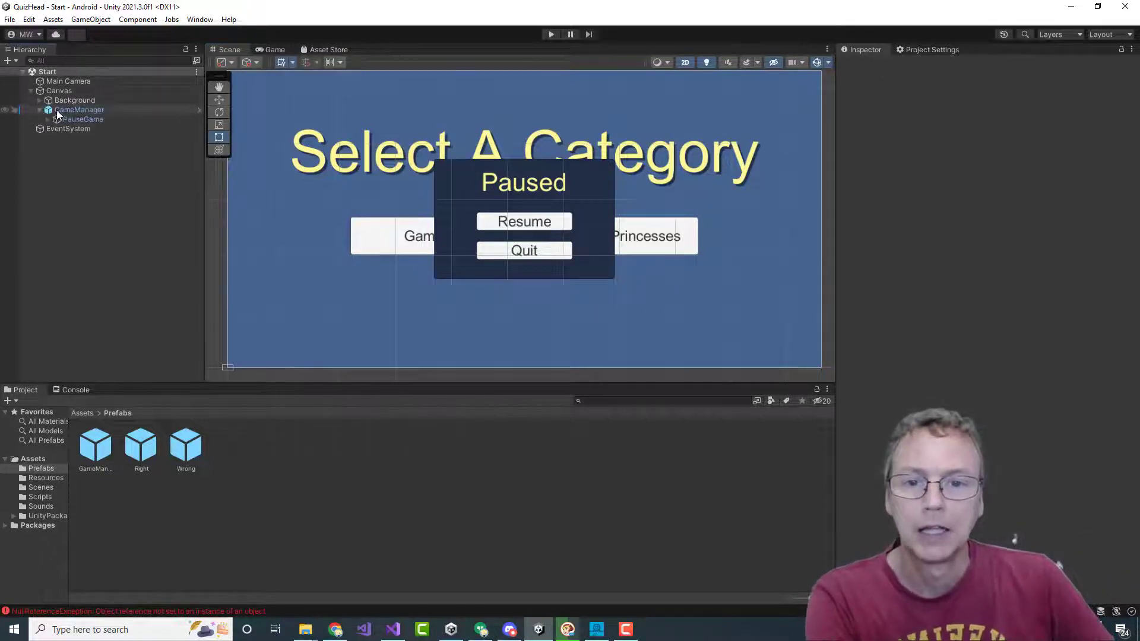
# - Revert the Color override on PauseGame's Image component to the GameManager prefab's value
pyautogui.click(63, 110)
pyautogui.click(69, 118)
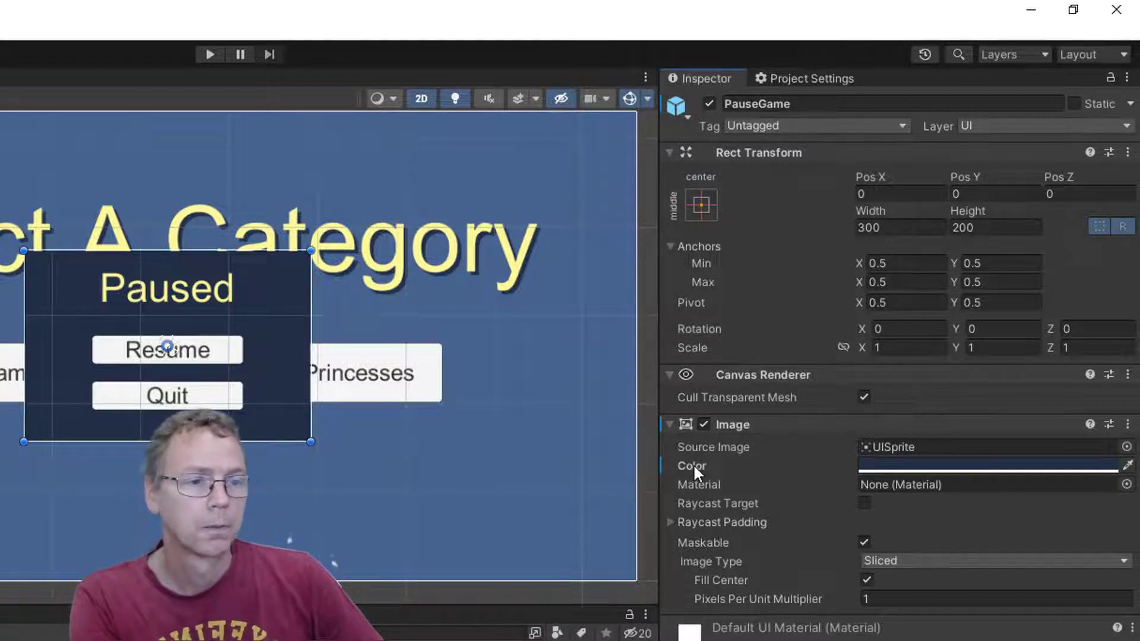
pyautogui.rightClick(693, 464)
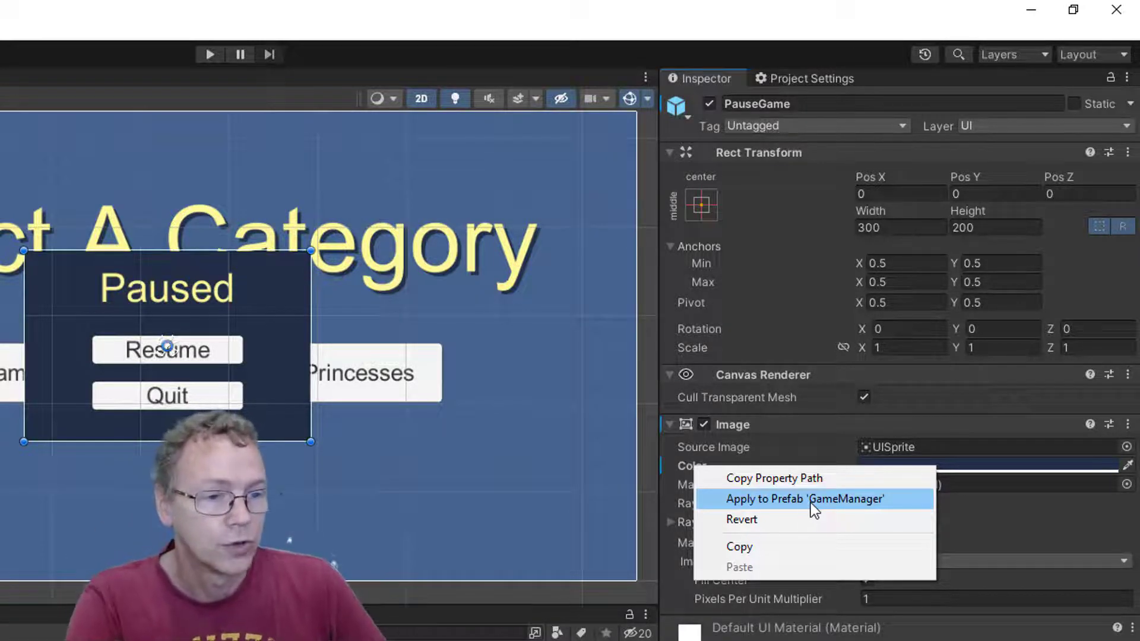
pyautogui.click(770, 520)
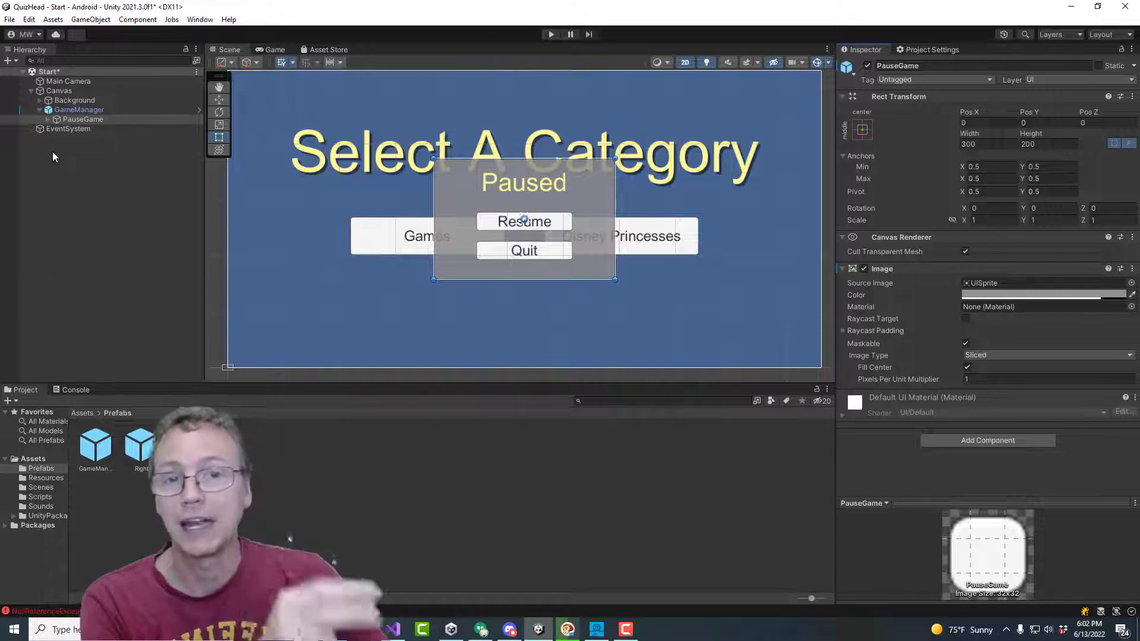
# - Open the GameManager prefab for a look at its source hierarchy and return to the Start scene
pyautogui.doubleClick(96, 451)
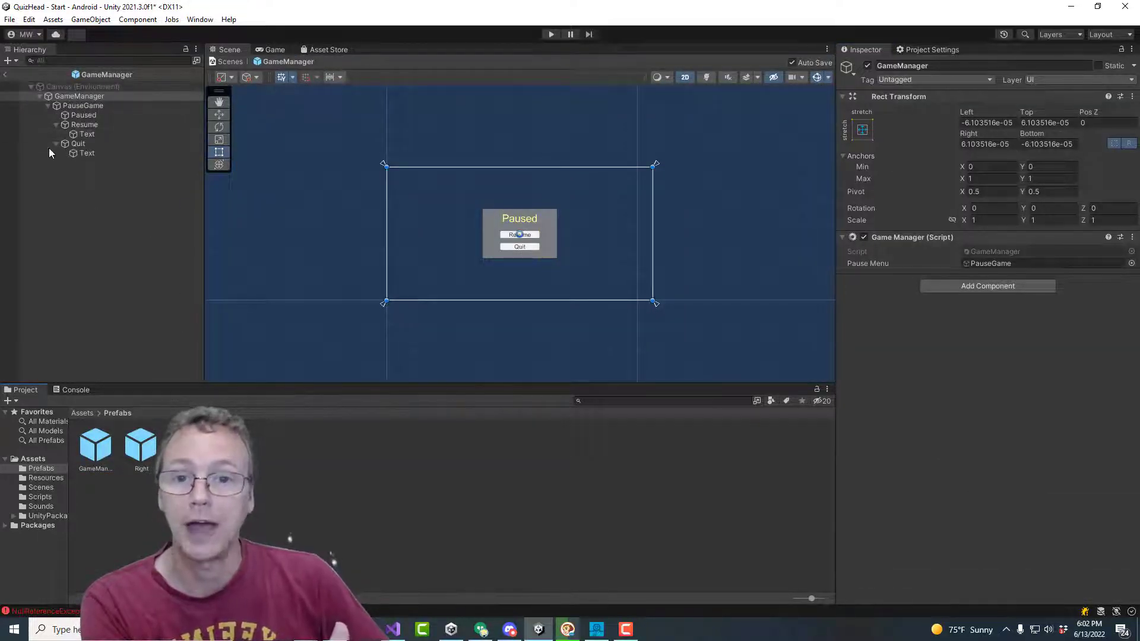
pyautogui.click(6, 75)
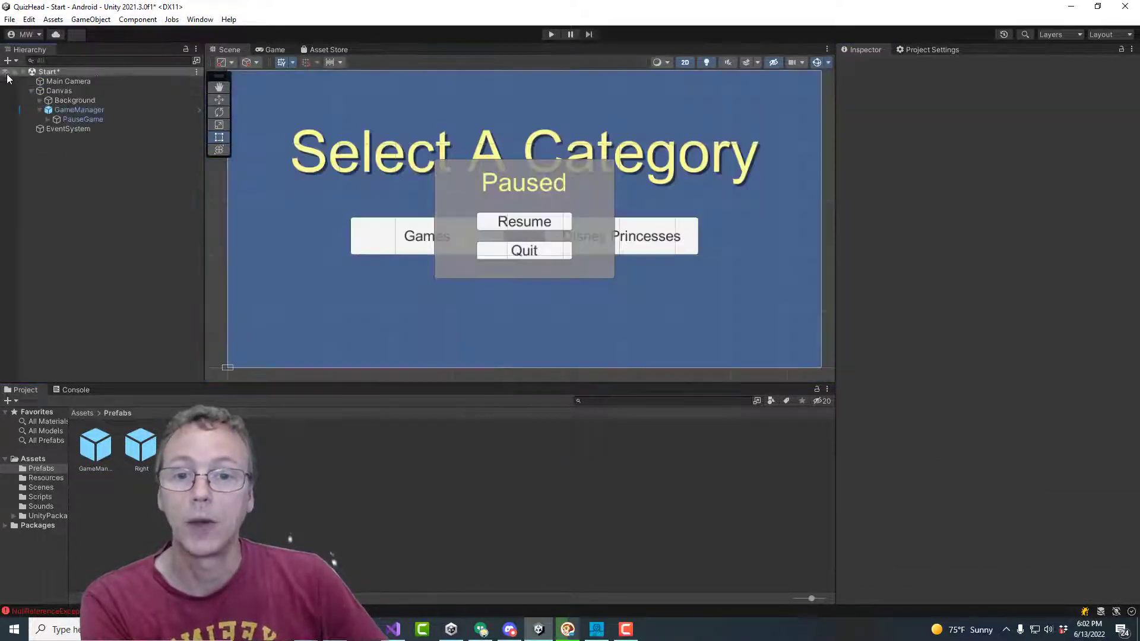
# - Open the GameManager prefab in context, set PauseGame's Image color to saturated blue (hue 244), and return to the Start scene
pyautogui.rightClick(88, 109)
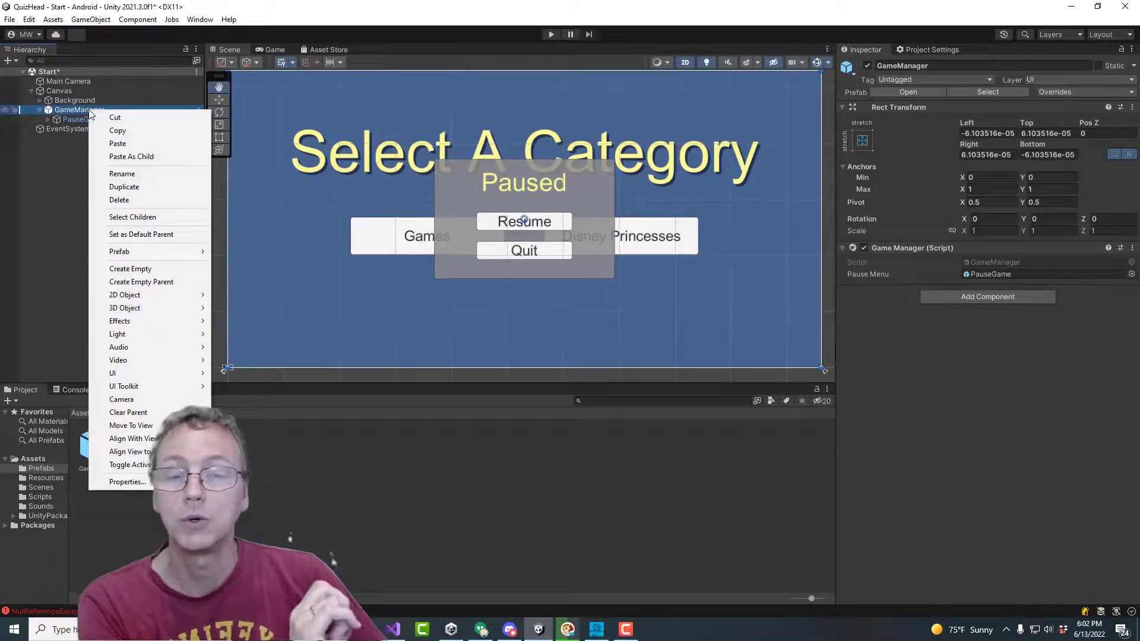
pyautogui.moveTo(117, 257)
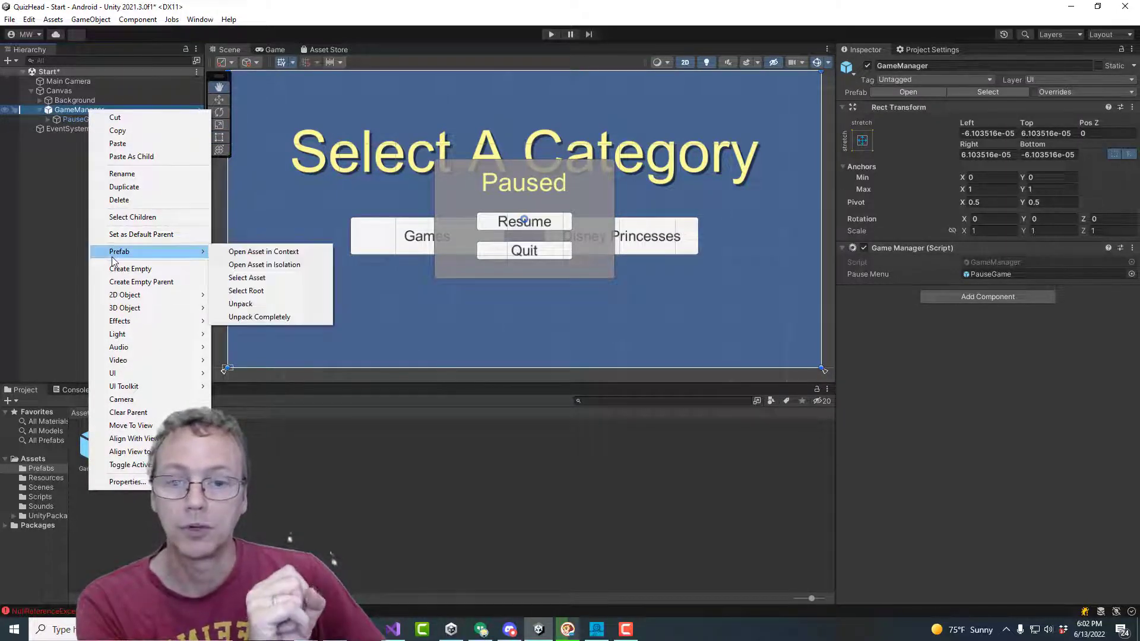
pyautogui.click(254, 252)
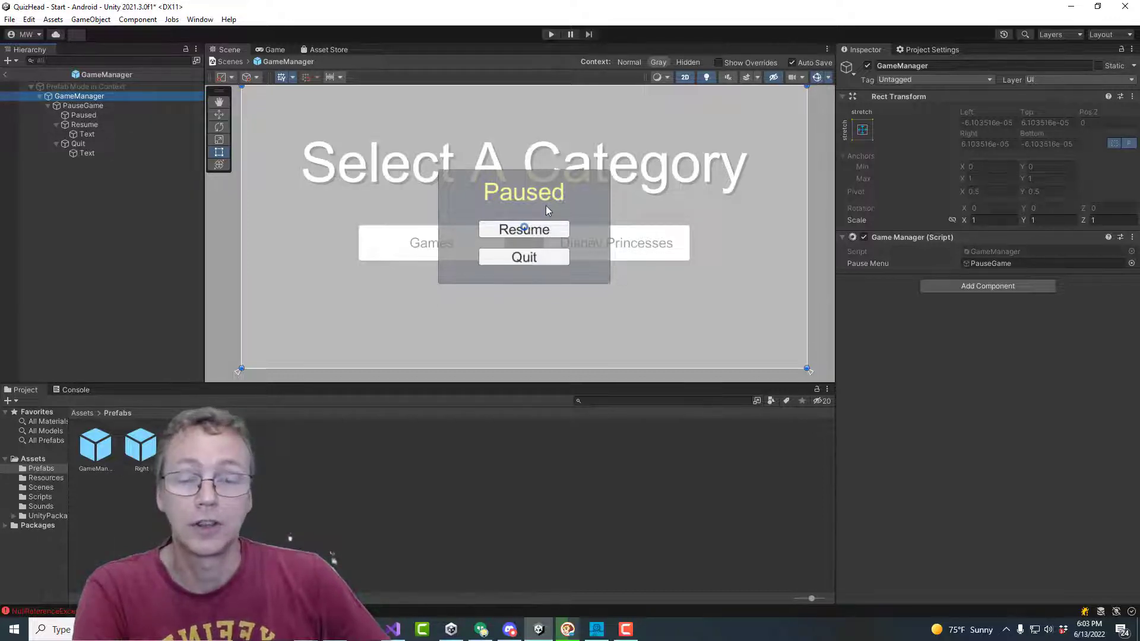
pyautogui.click(80, 115)
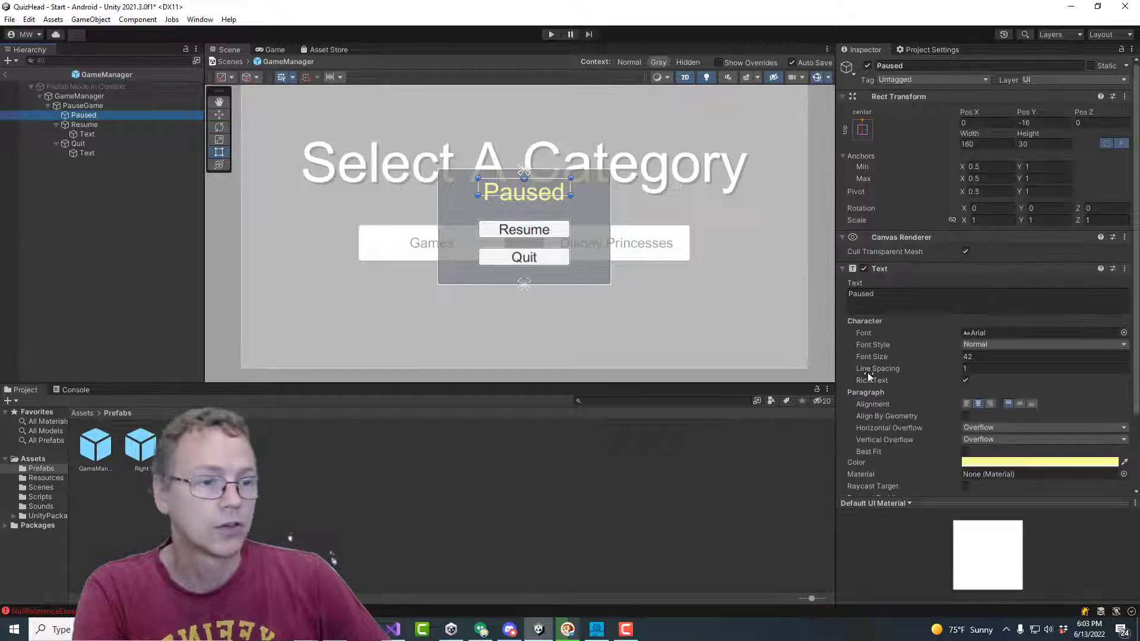
pyautogui.click(83, 106)
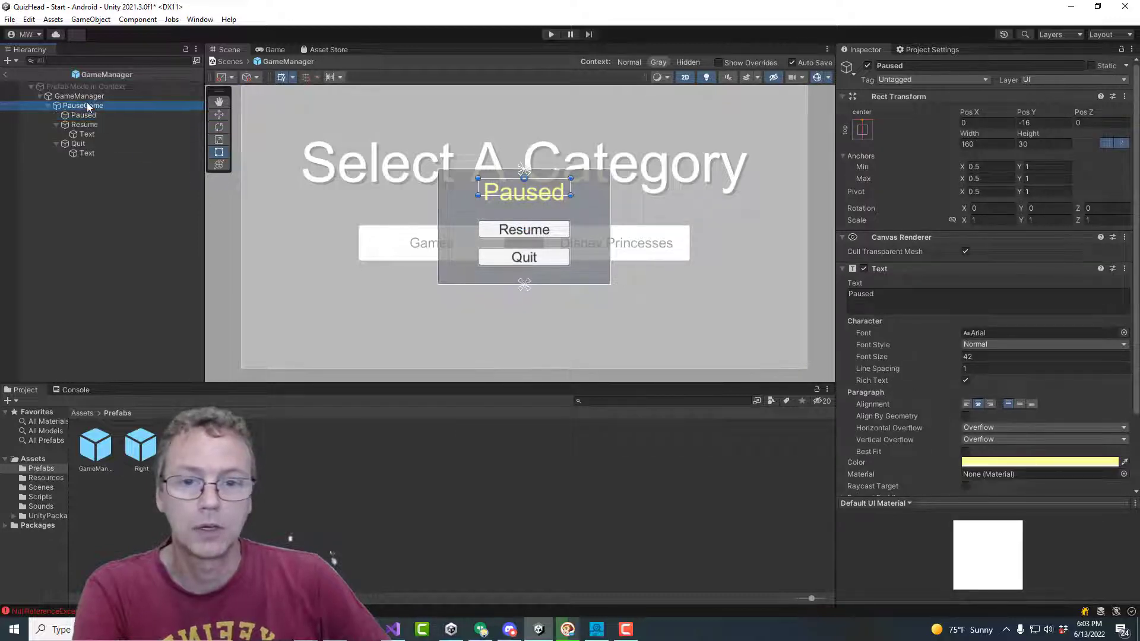
pyautogui.click(1024, 295)
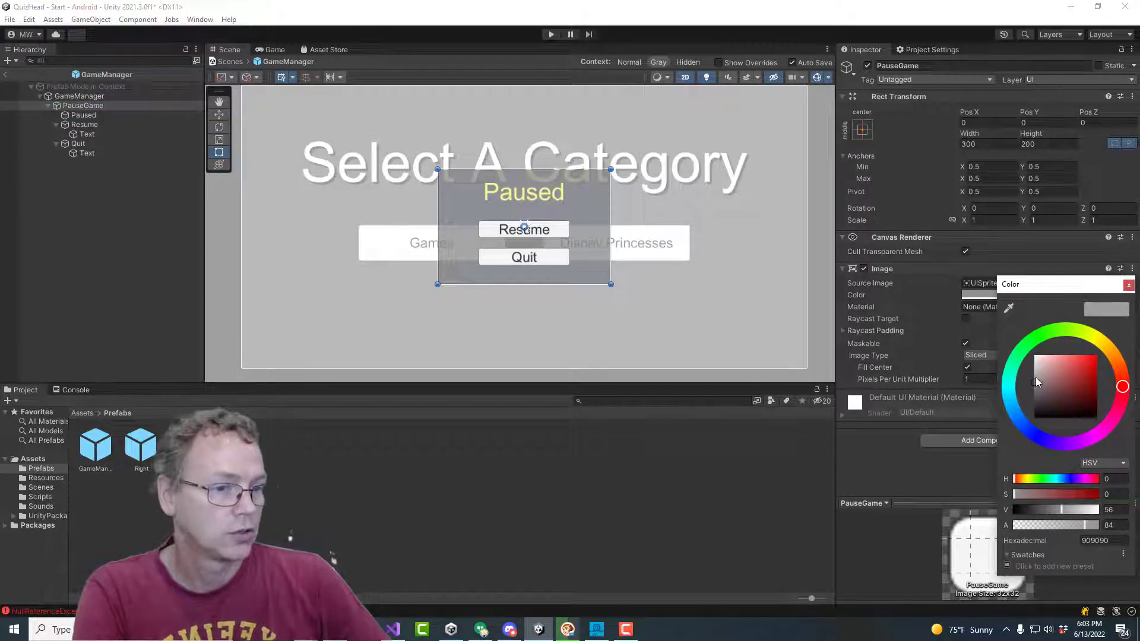
pyautogui.click(1041, 439)
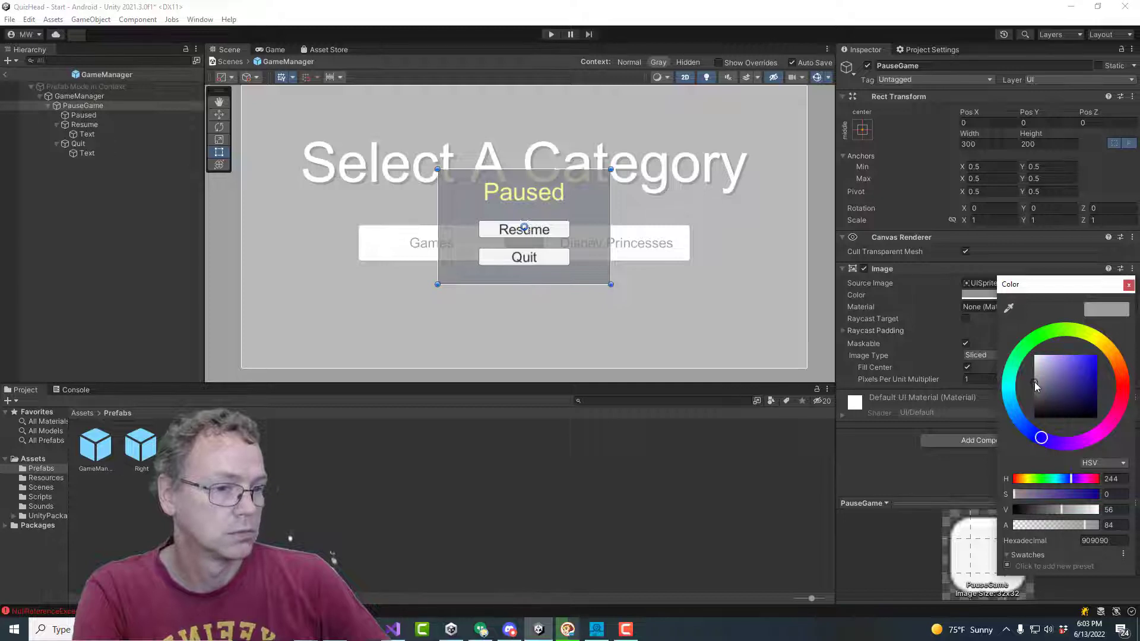
pyautogui.click(1096, 356)
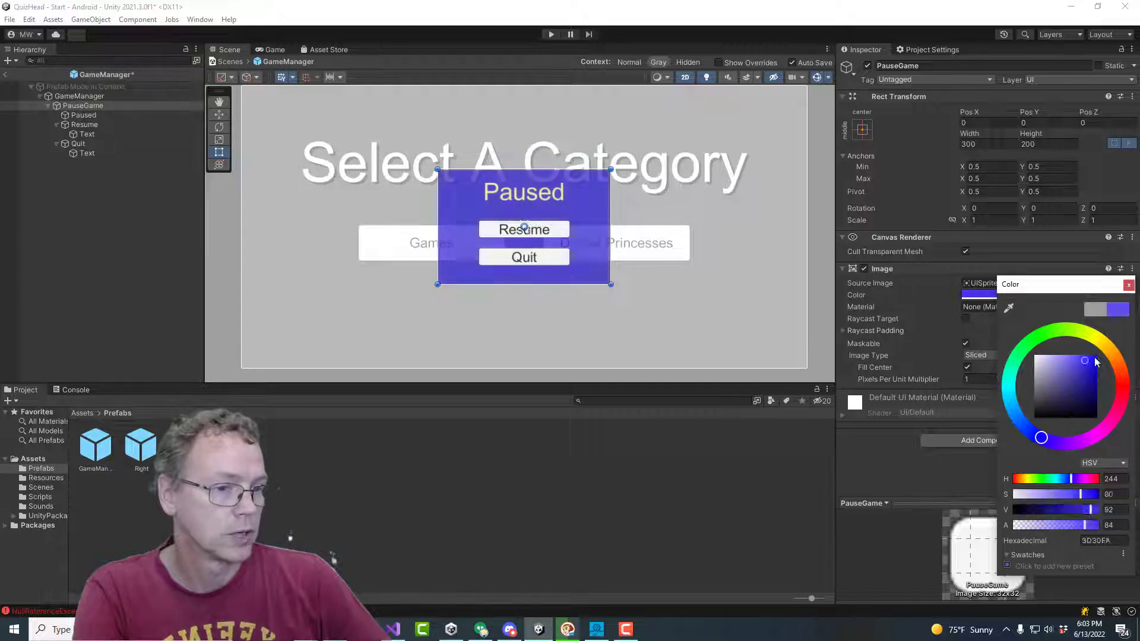
pyautogui.click(1128, 286)
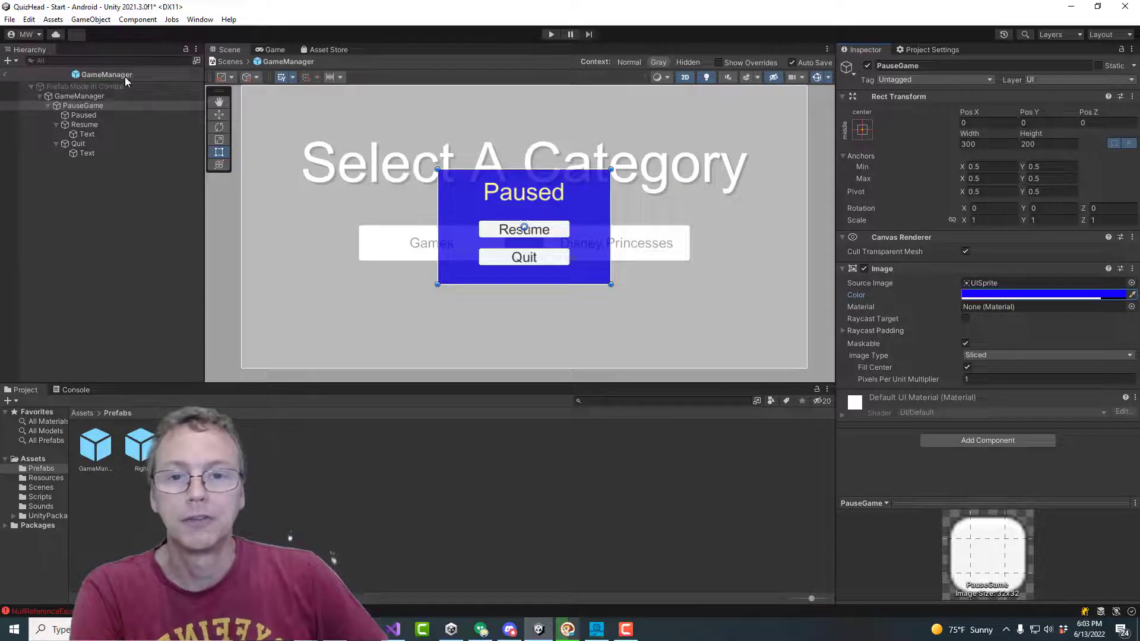
pyautogui.click(6, 76)
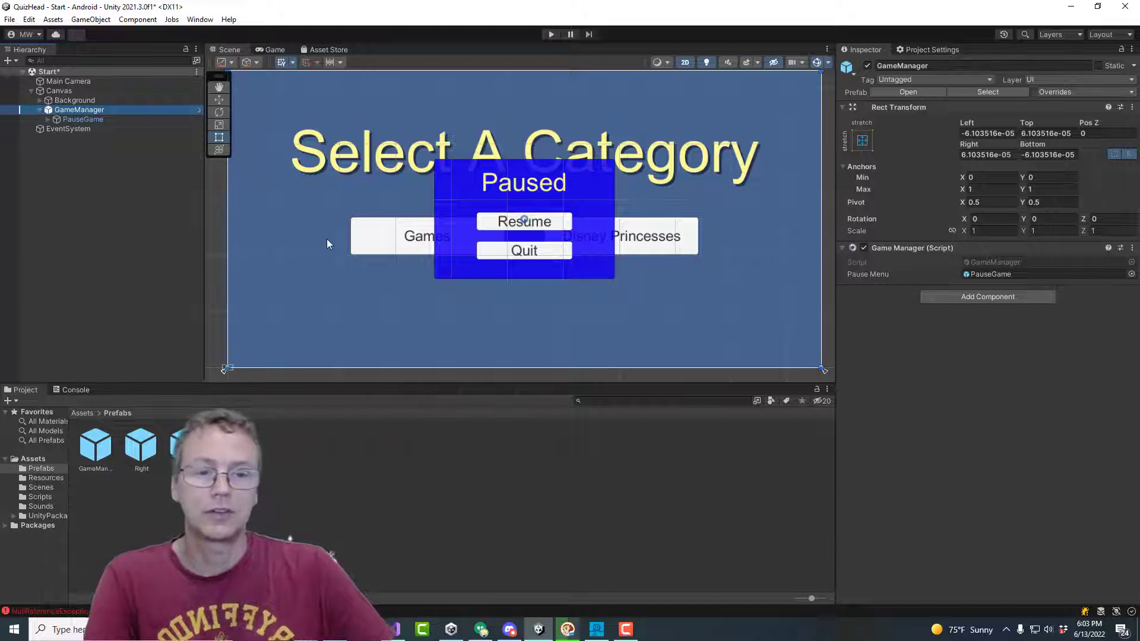
# - Save the Start scene and open the recent Game scene
pyautogui.hotkey('ctrl', 's')
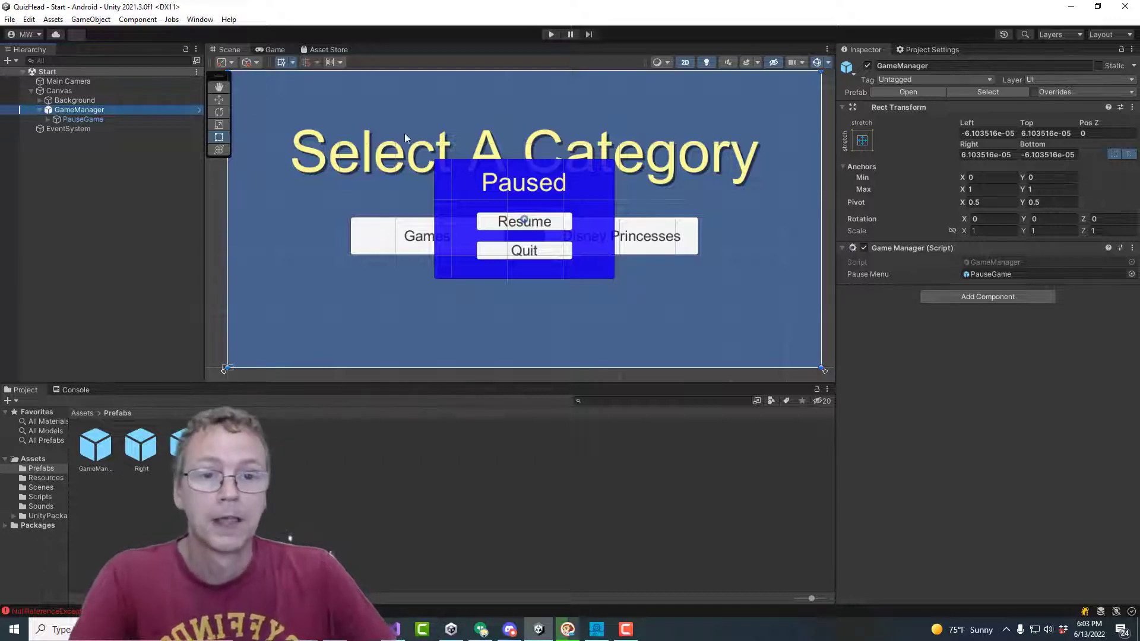
pyautogui.click(9, 19)
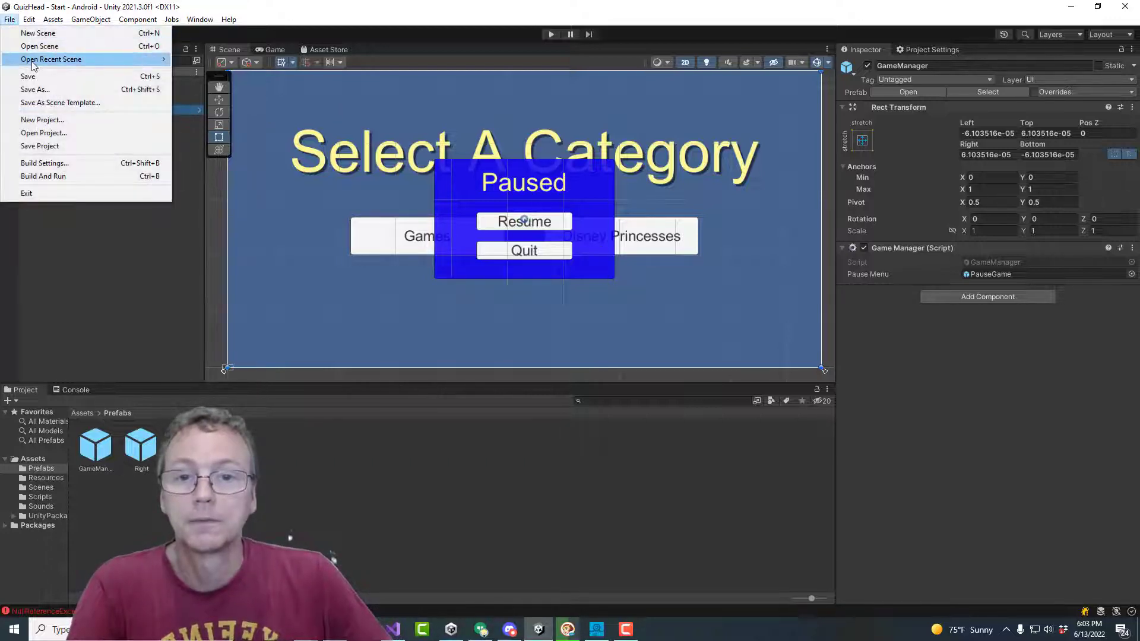
pyautogui.moveTo(89, 58)
pyautogui.click(203, 86)
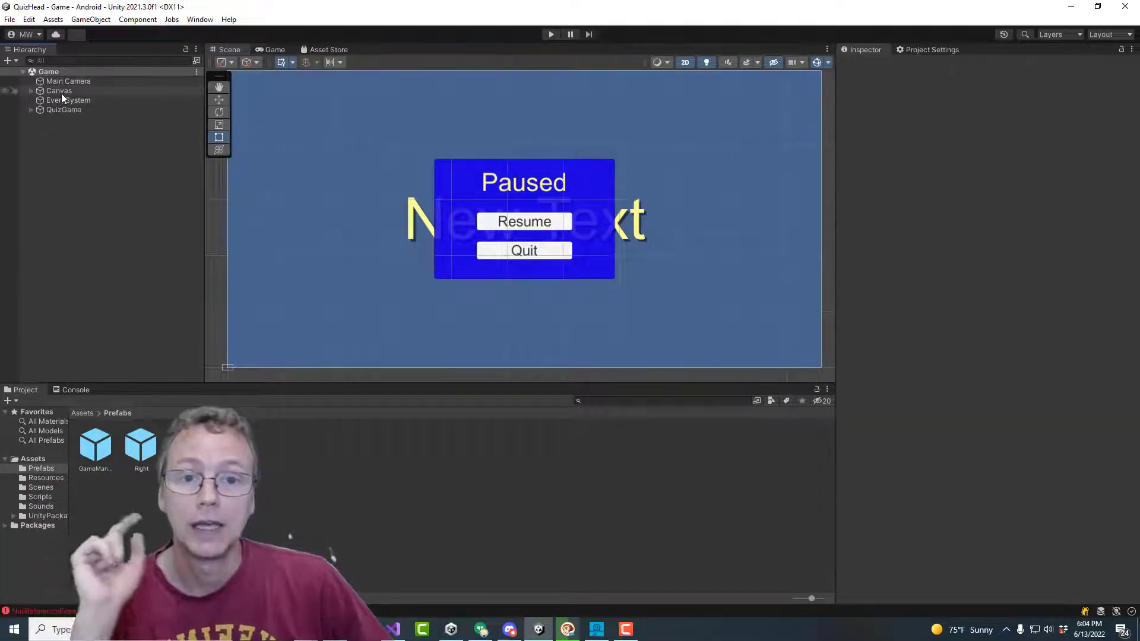
# - Override the Paused text under GameManager's PauseGame with "Game Scene" in the Game scene only
pyautogui.click(531, 186)
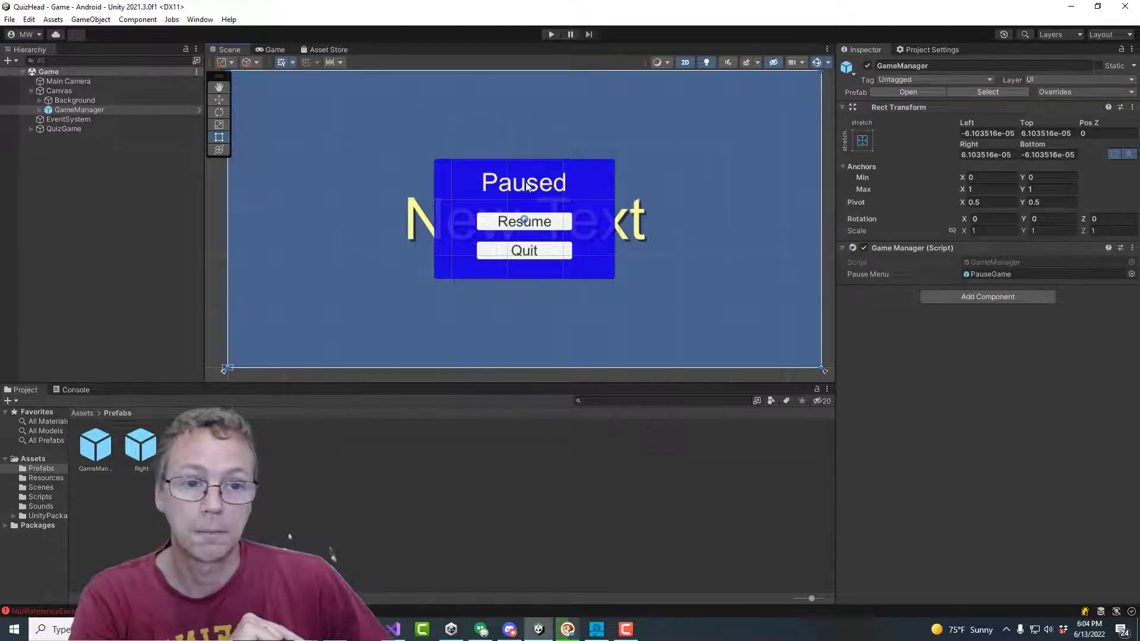
pyautogui.click(39, 110)
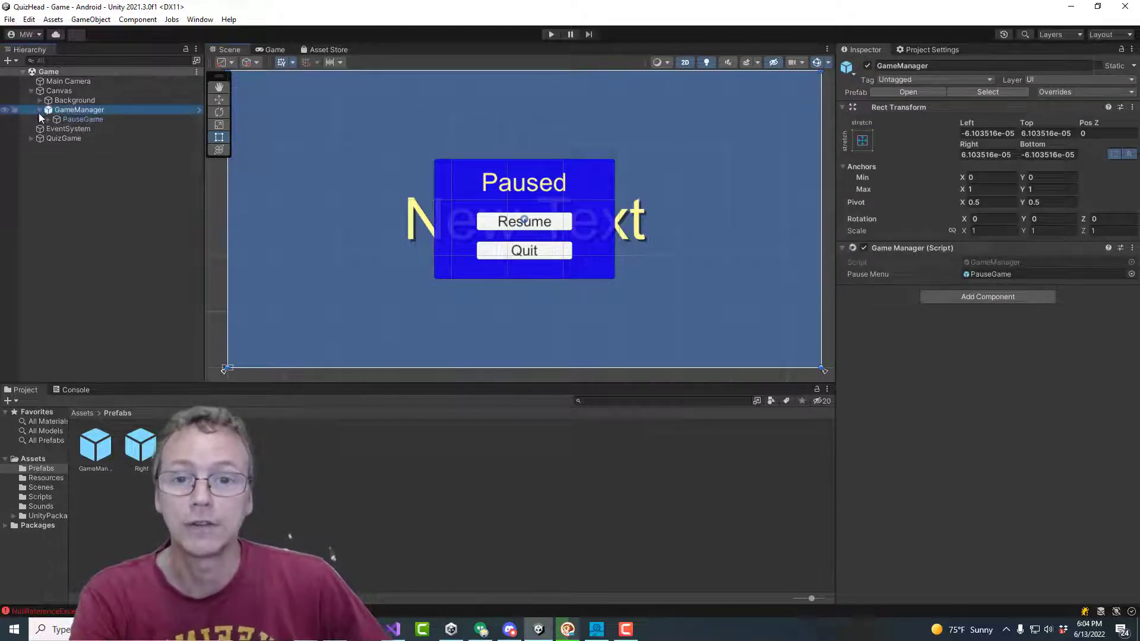
pyautogui.click(87, 120)
pyautogui.click(101, 111)
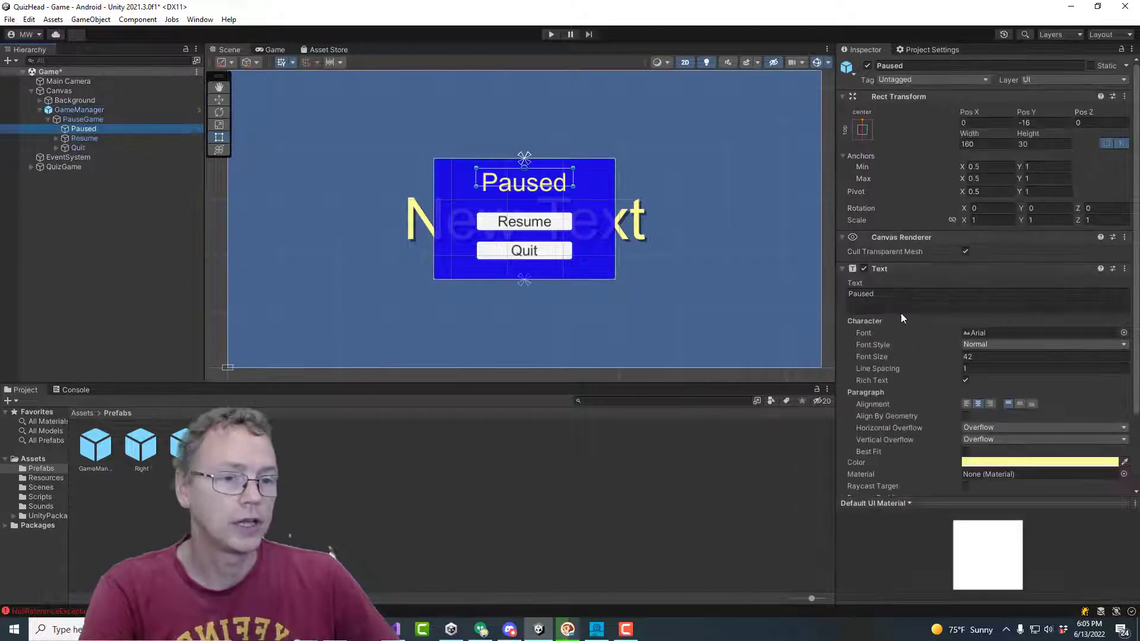
pyautogui.click(891, 297)
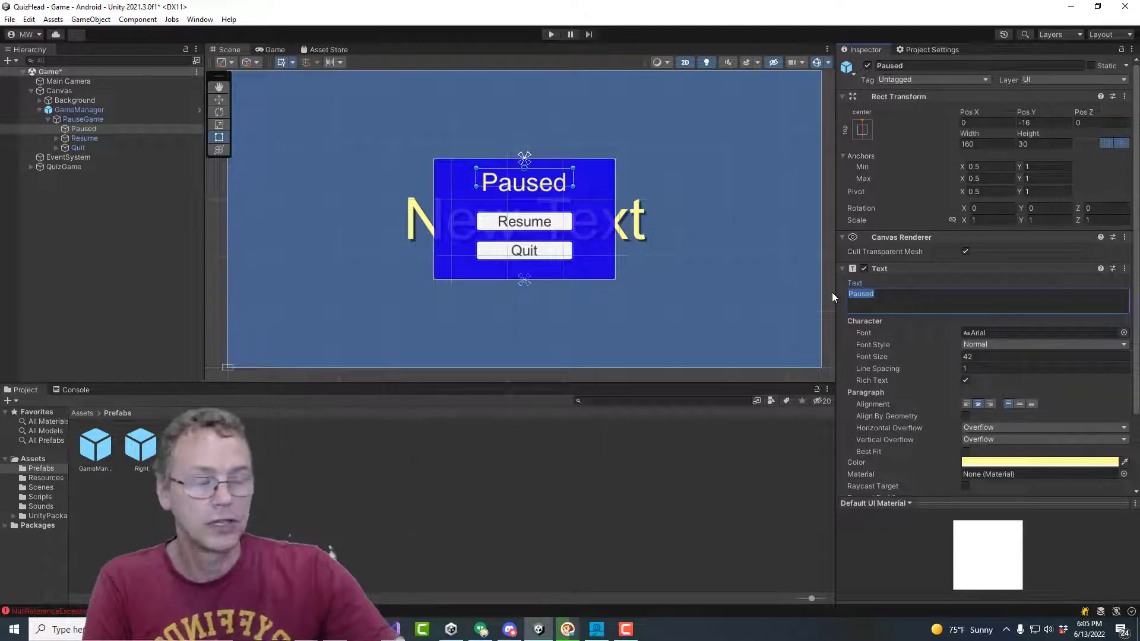
pyautogui.write('Game Scene')
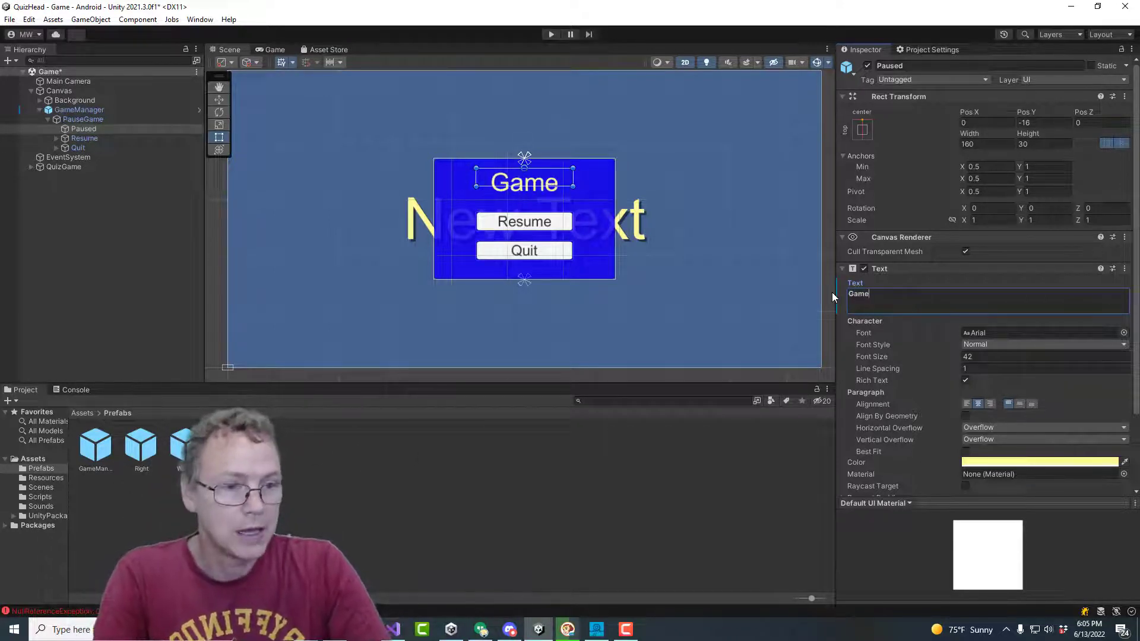
# - Revert the Text override on the Paused object to the GameManager prefab's value
pyautogui.click(868, 344)
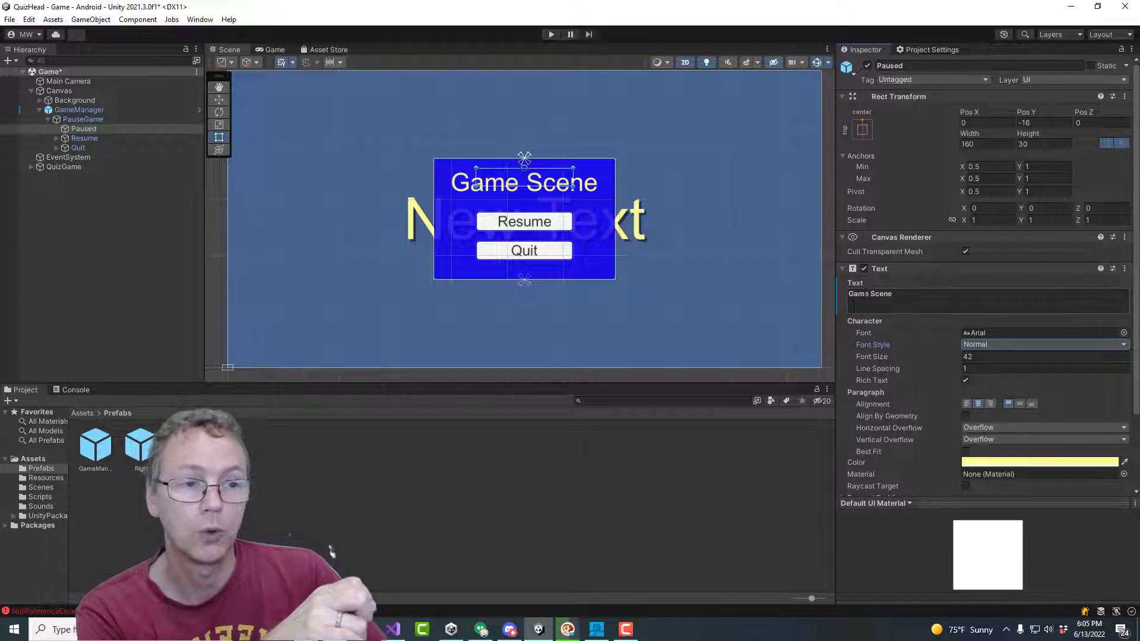
pyautogui.rightClick(858, 286)
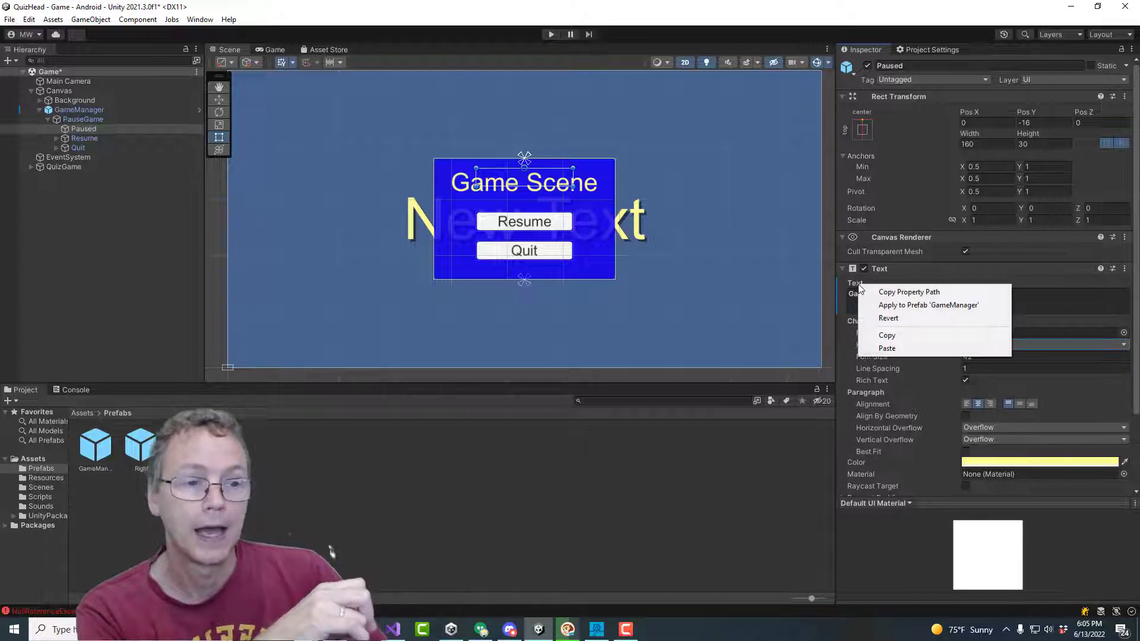
pyautogui.click(897, 319)
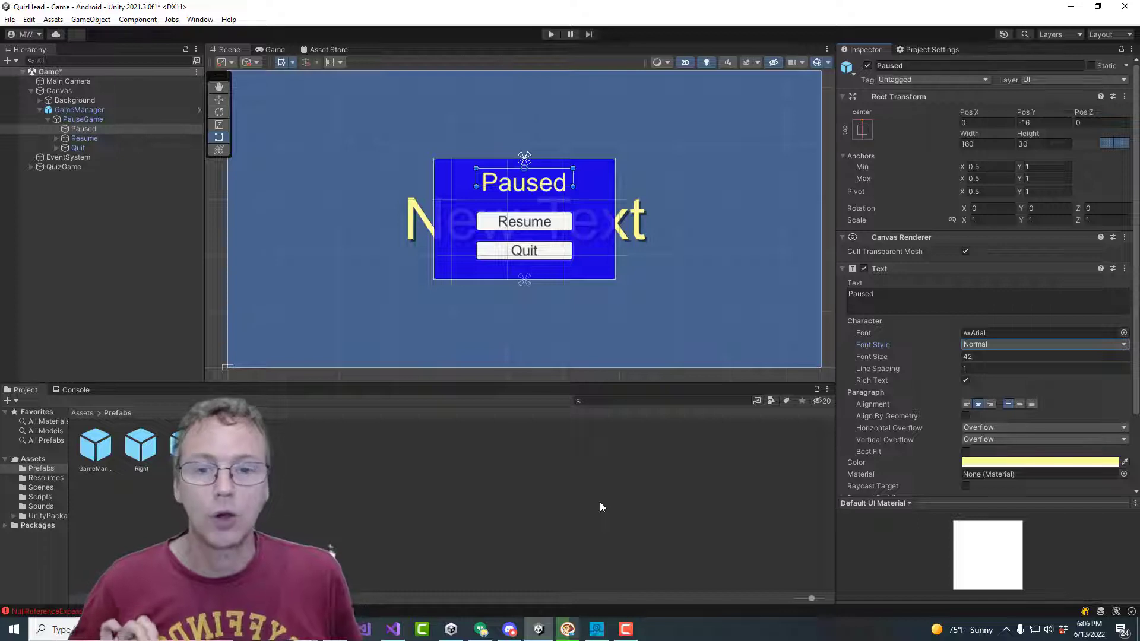
# - Compare the Game scene's ordinary Background and Text objects with the GameManager prefab instance, its Paused child and the prefab asset
pyautogui.click(67, 101)
pyautogui.click(39, 100)
pyautogui.click(70, 107)
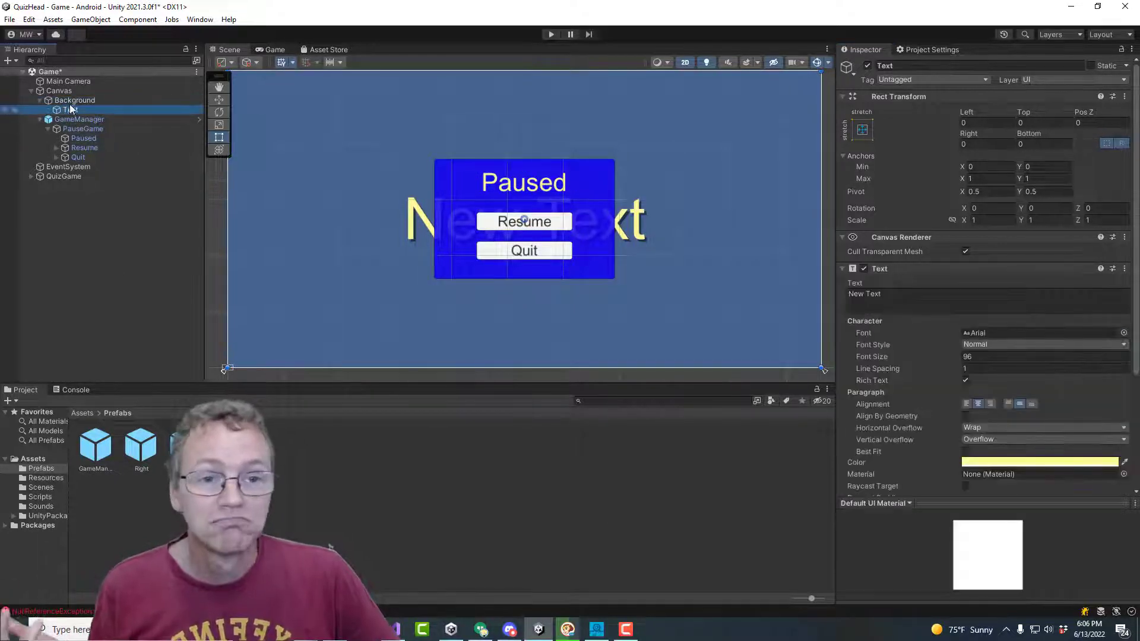
pyautogui.press('Up')
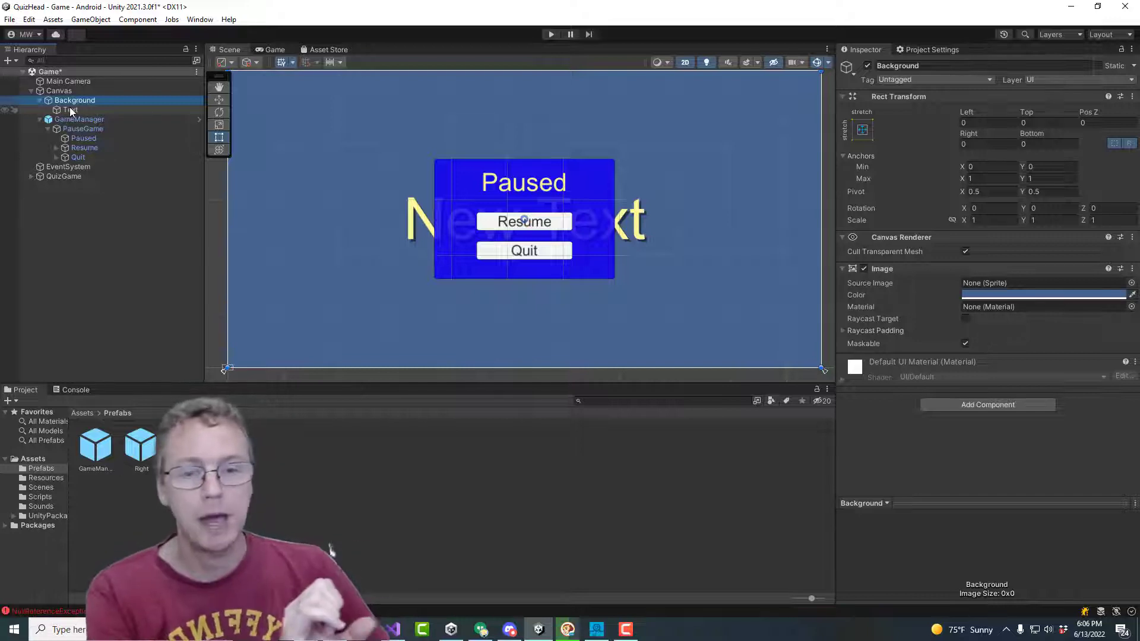
pyautogui.click(77, 138)
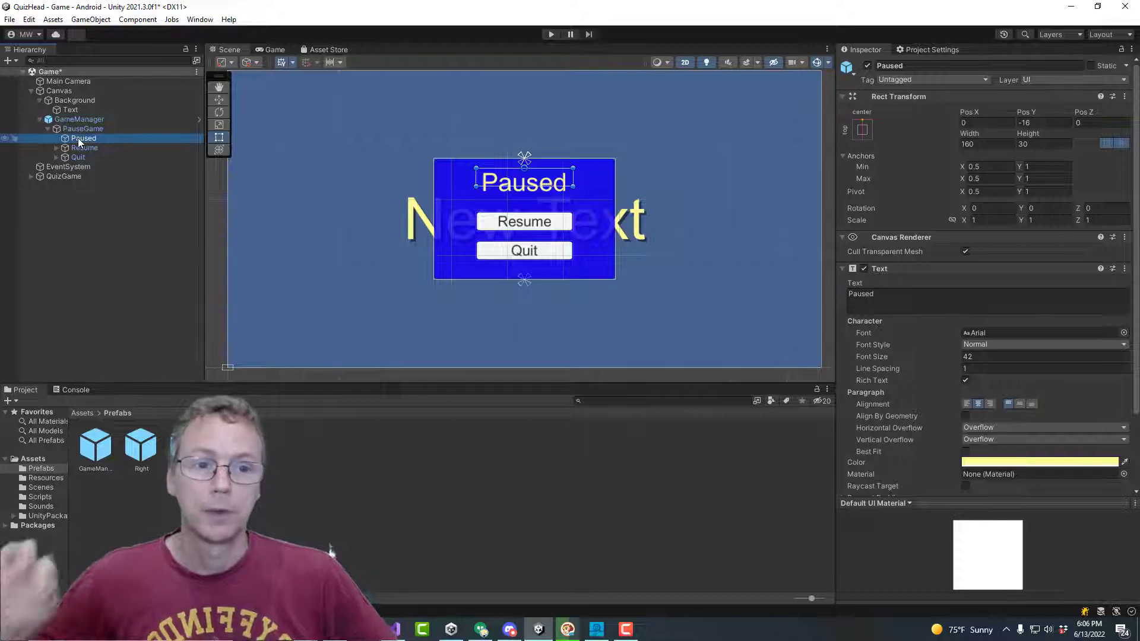
pyautogui.click(95, 446)
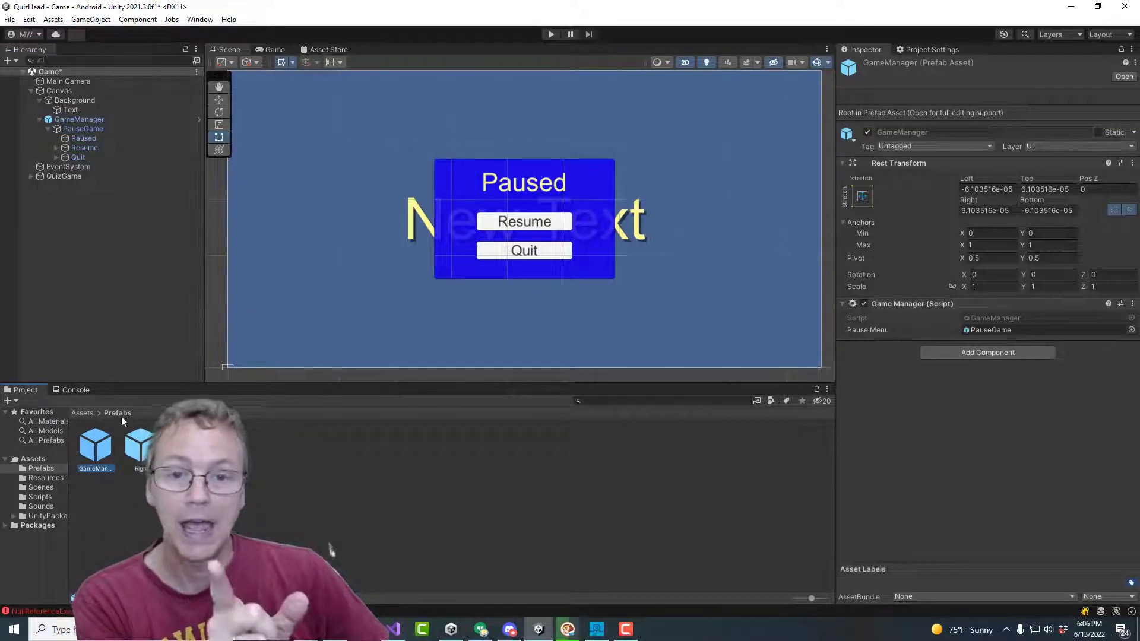
pyautogui.click(305, 228)
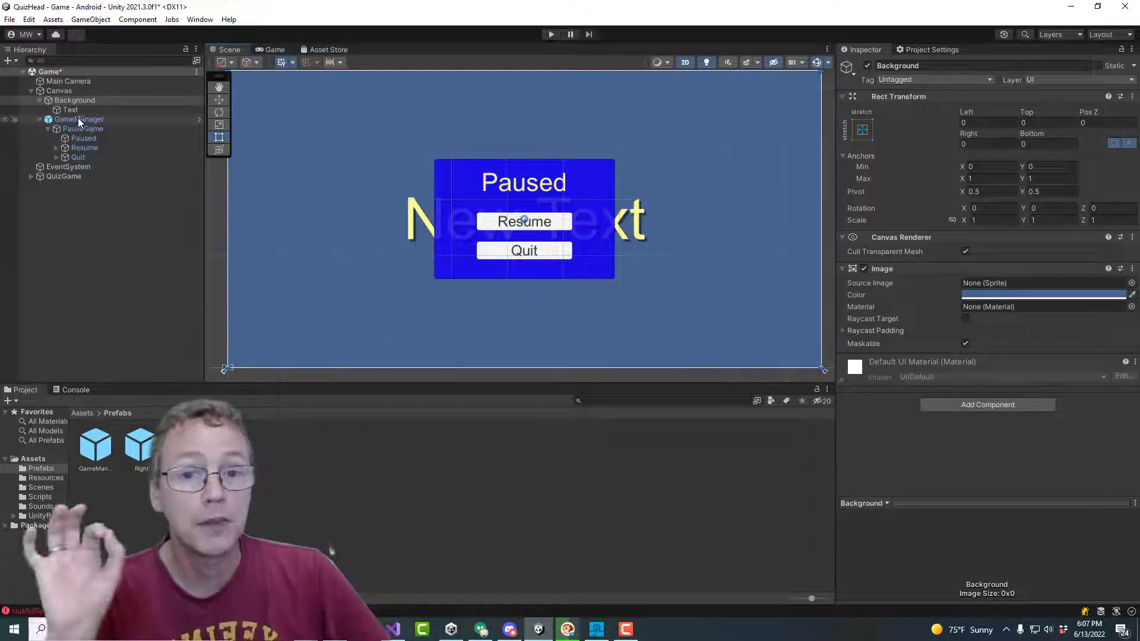
pyautogui.moveTo(77, 118); pyautogui.dragTo(160, 3)
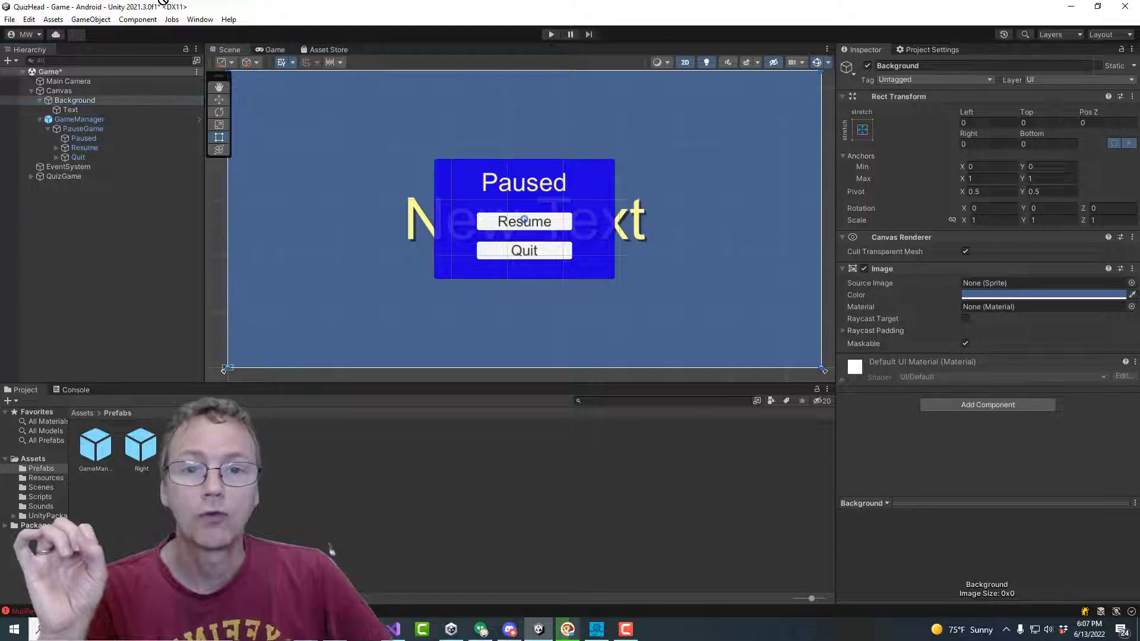
pyautogui.click(77, 120)
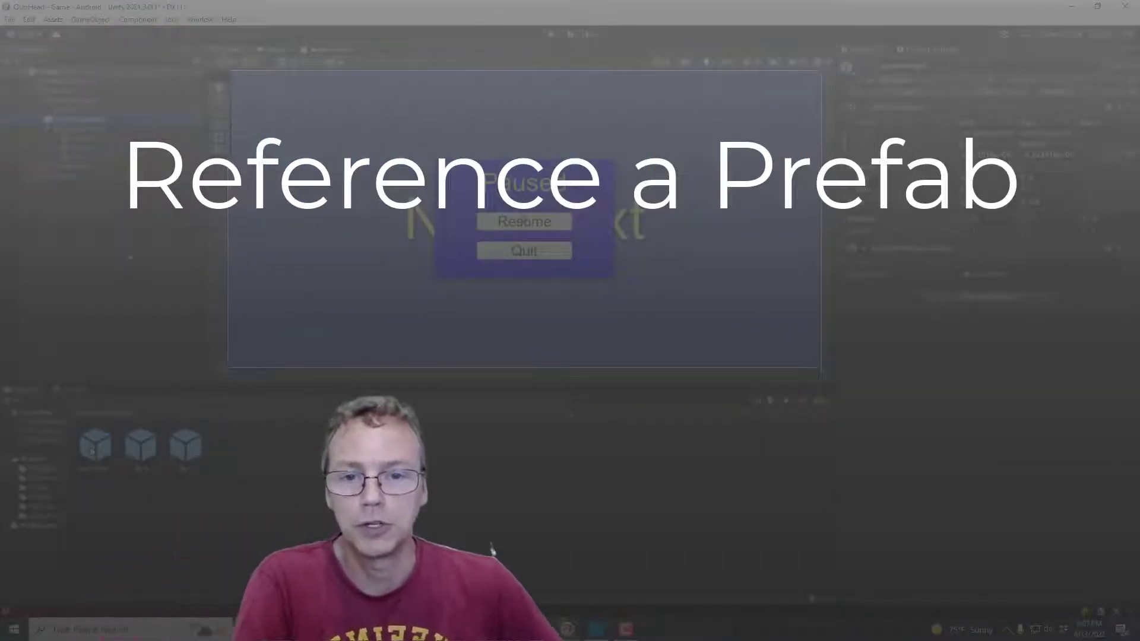
# - Inspect QuizGame's script references, locate the asset assigned as Right Prefab, and examine the Right and Wrong prefab assets
pyautogui.click(64, 176)
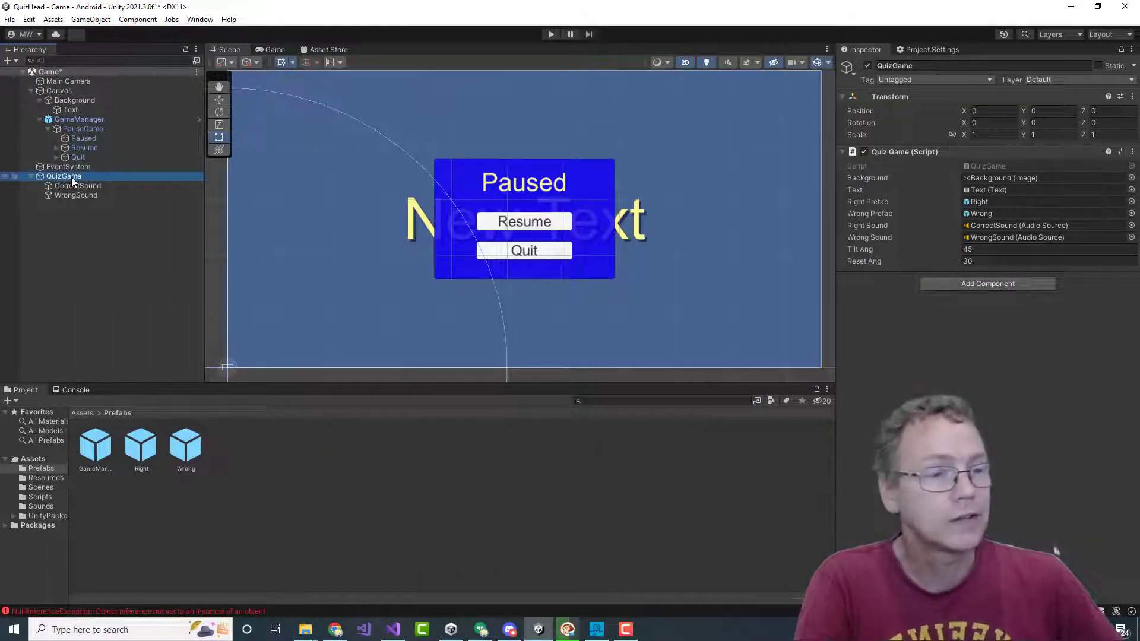
pyautogui.click(977, 203)
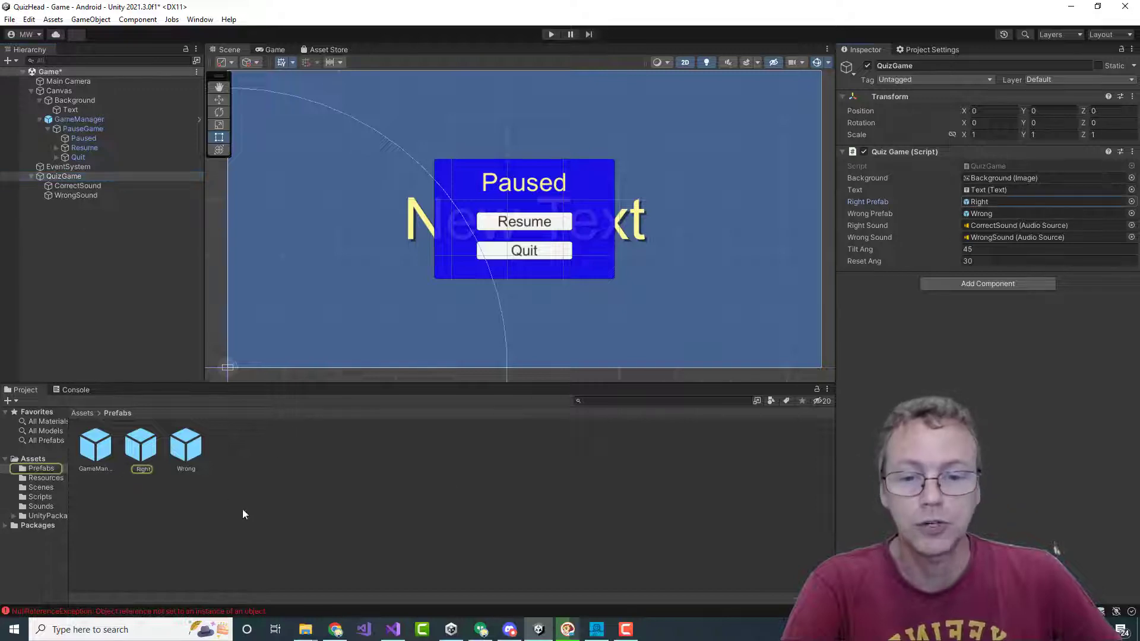
pyautogui.click(147, 455)
pyautogui.click(182, 449)
pyautogui.press('Left')
pyautogui.press('Right')
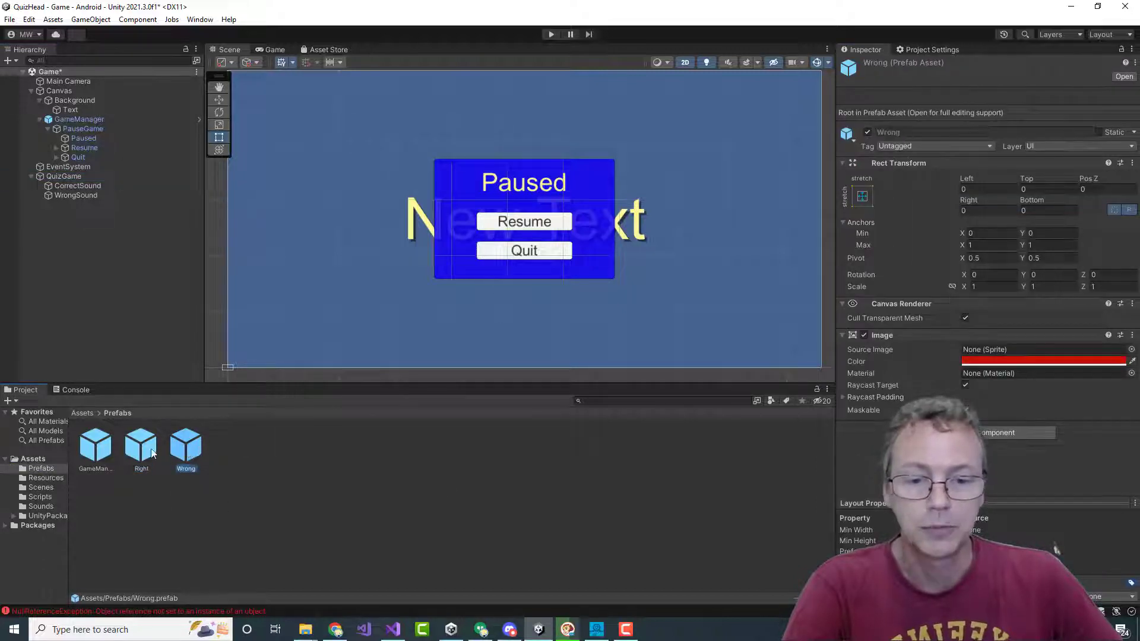
pyautogui.press('Left')
pyautogui.press('Right')
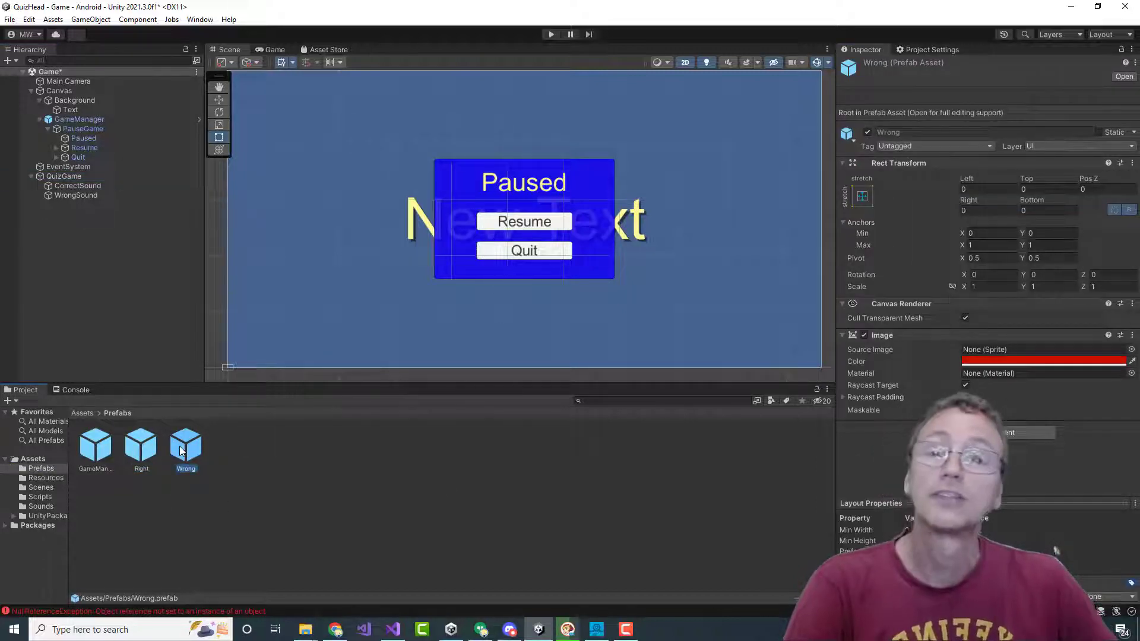
# - Open the Right prefab and inspect its root object and Text child
pyautogui.doubleClick(137, 453)
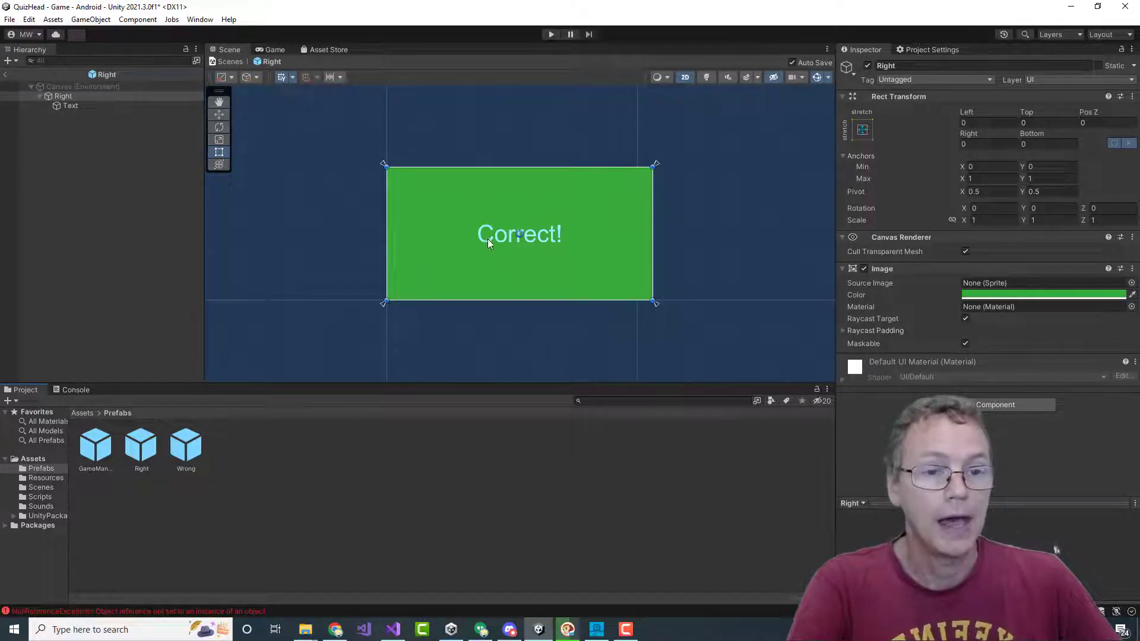
pyautogui.click(63, 96)
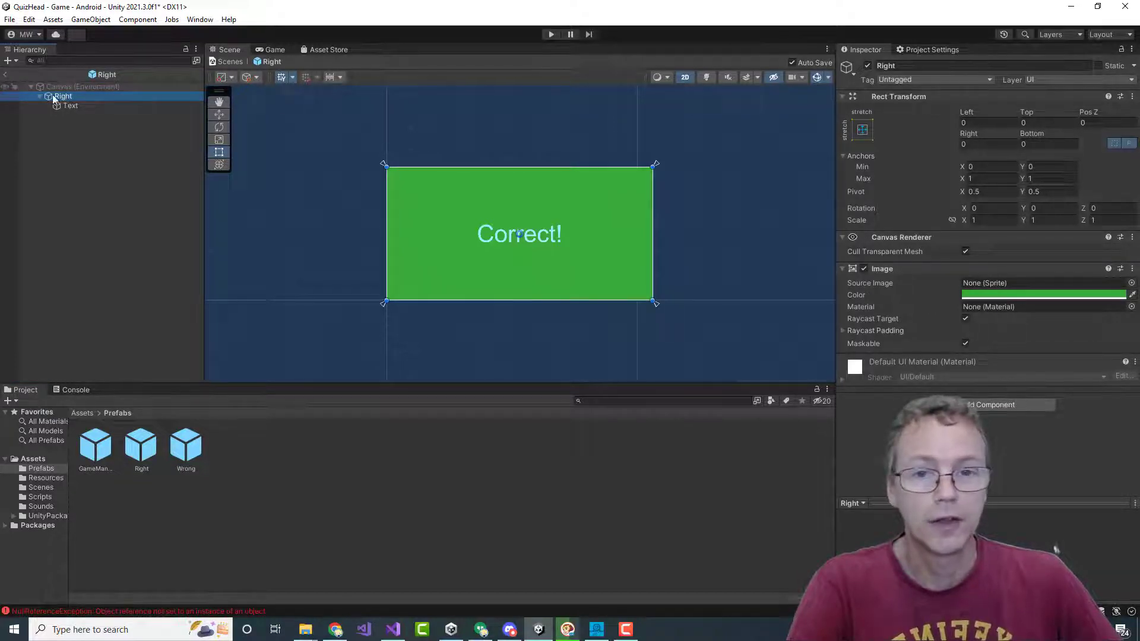
pyautogui.click(68, 105)
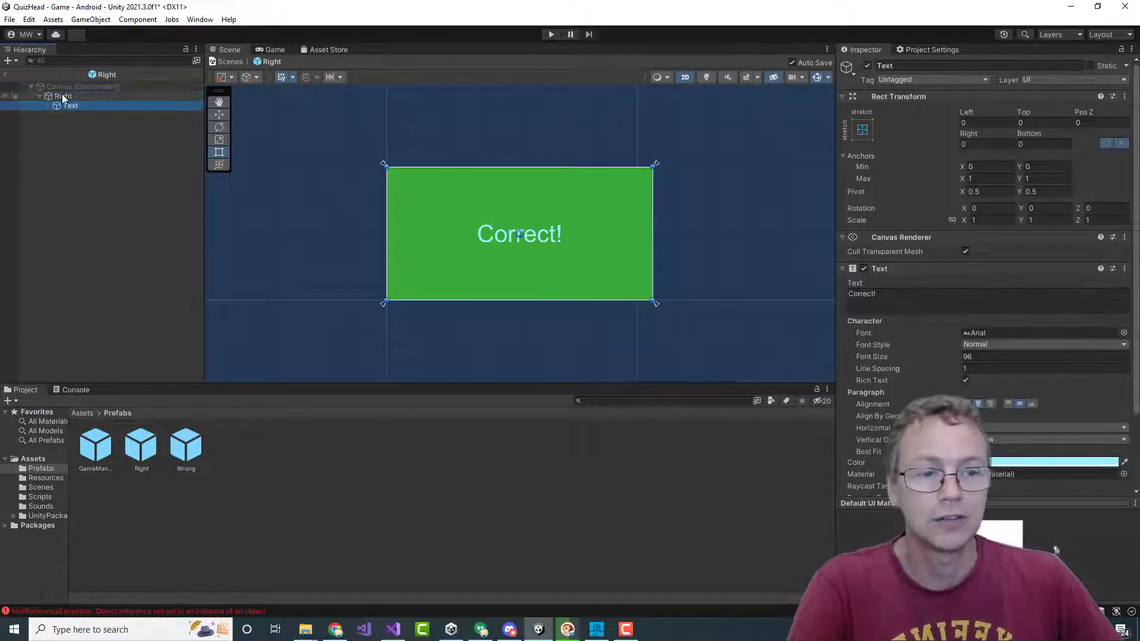
# - Examine the Right prefab's root and Text child, open the Wrong prefab for comparison, and return to the Game scene
pyautogui.click(62, 95)
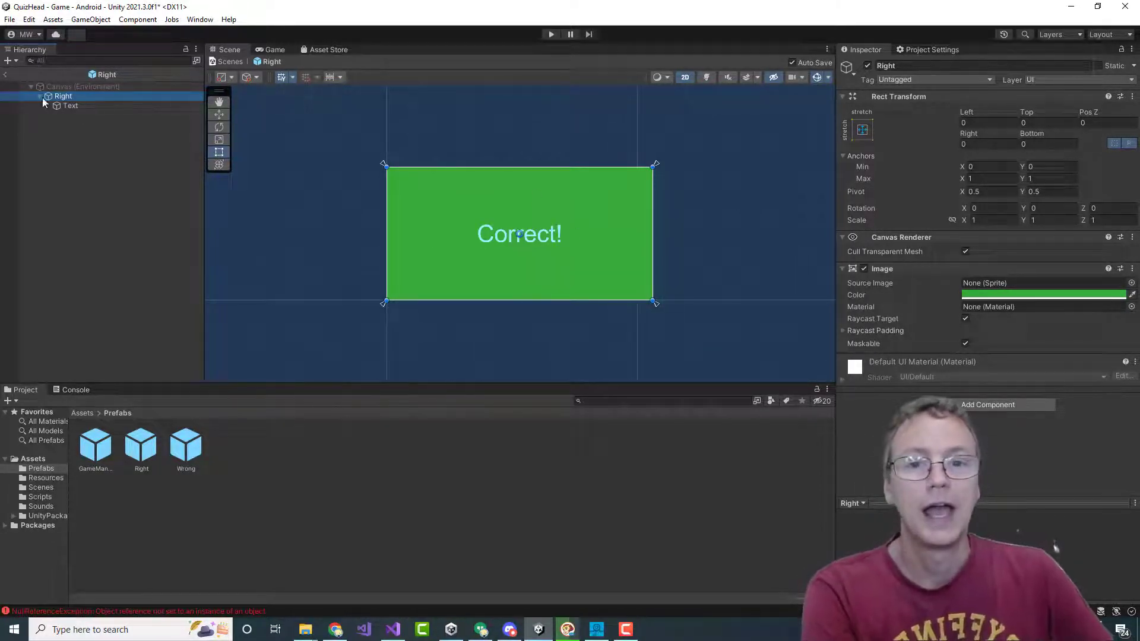
pyautogui.click(62, 106)
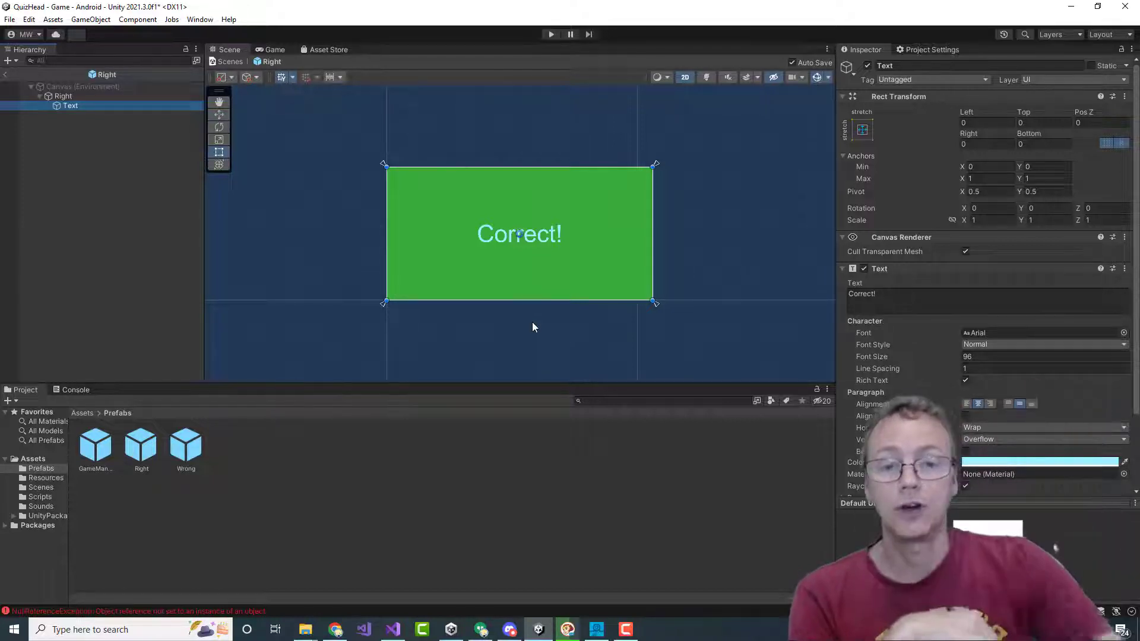
pyautogui.click(140, 449)
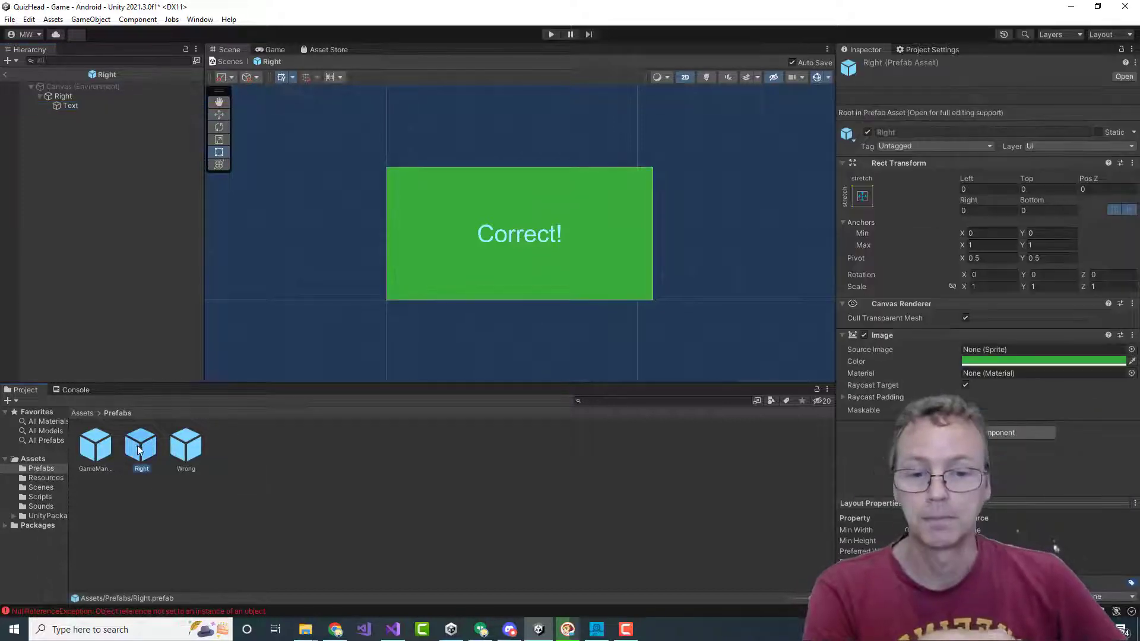
pyautogui.doubleClick(191, 453)
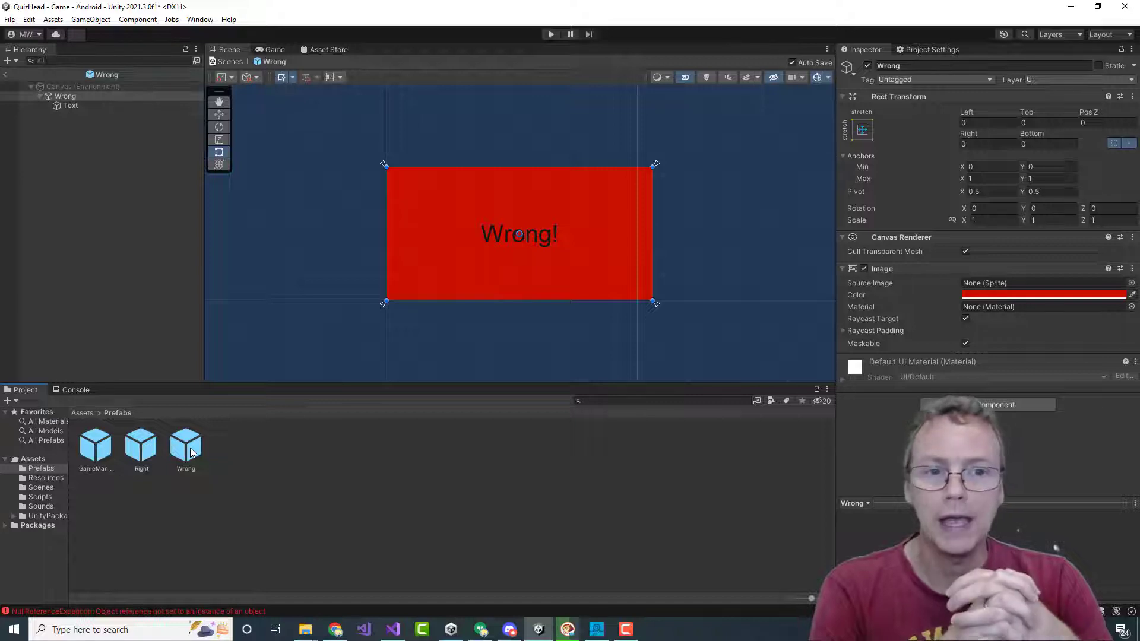
pyautogui.click(137, 455)
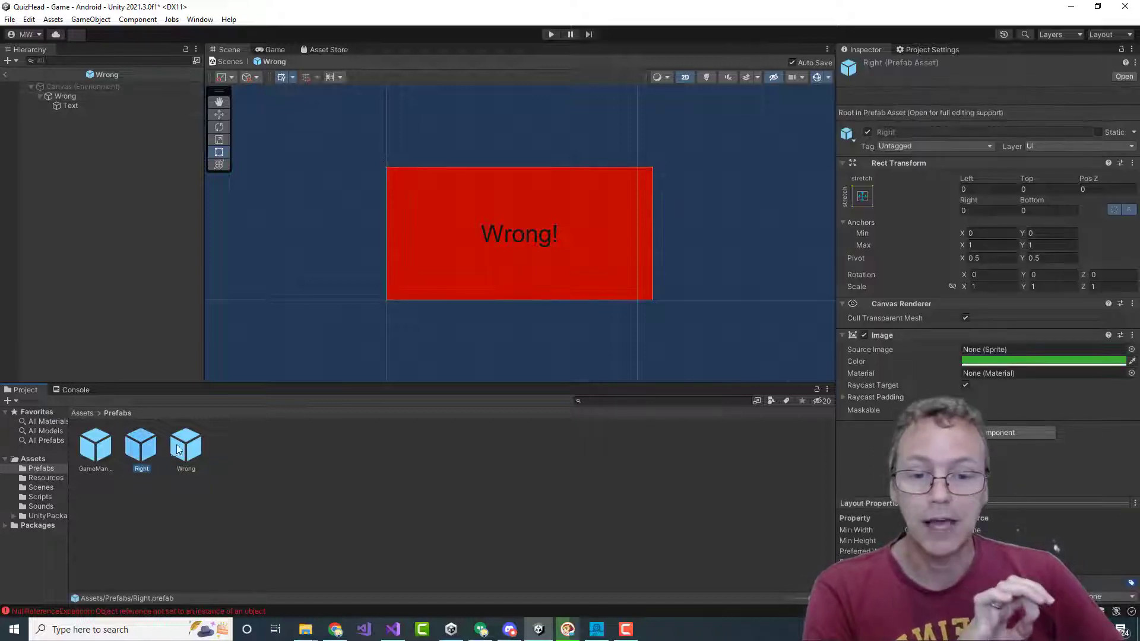
pyautogui.click(178, 451)
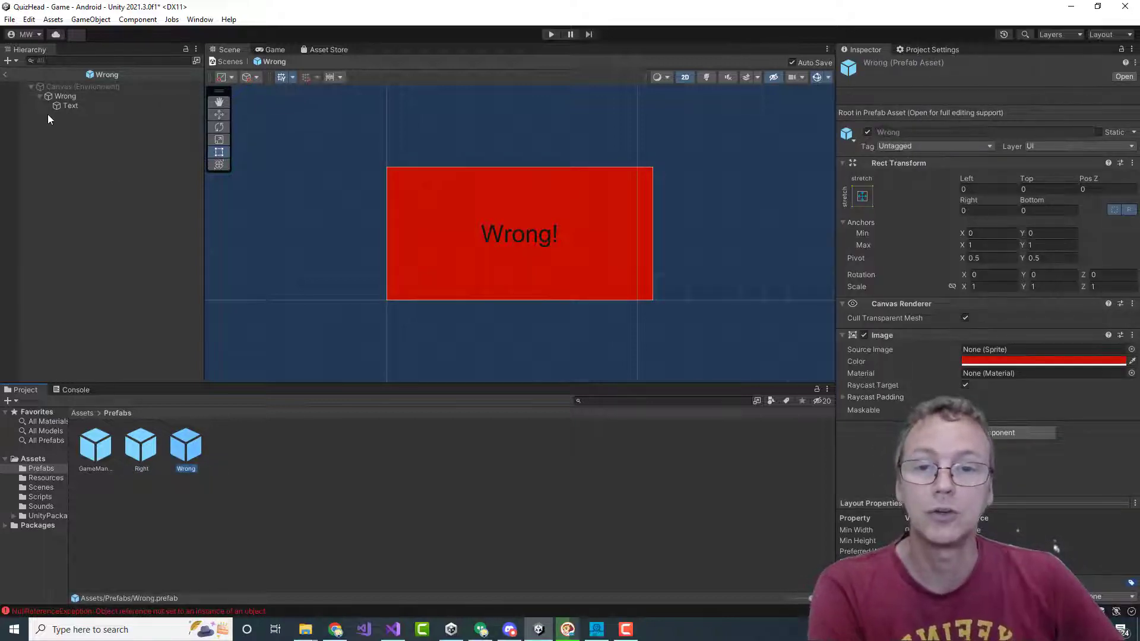
pyautogui.click(6, 75)
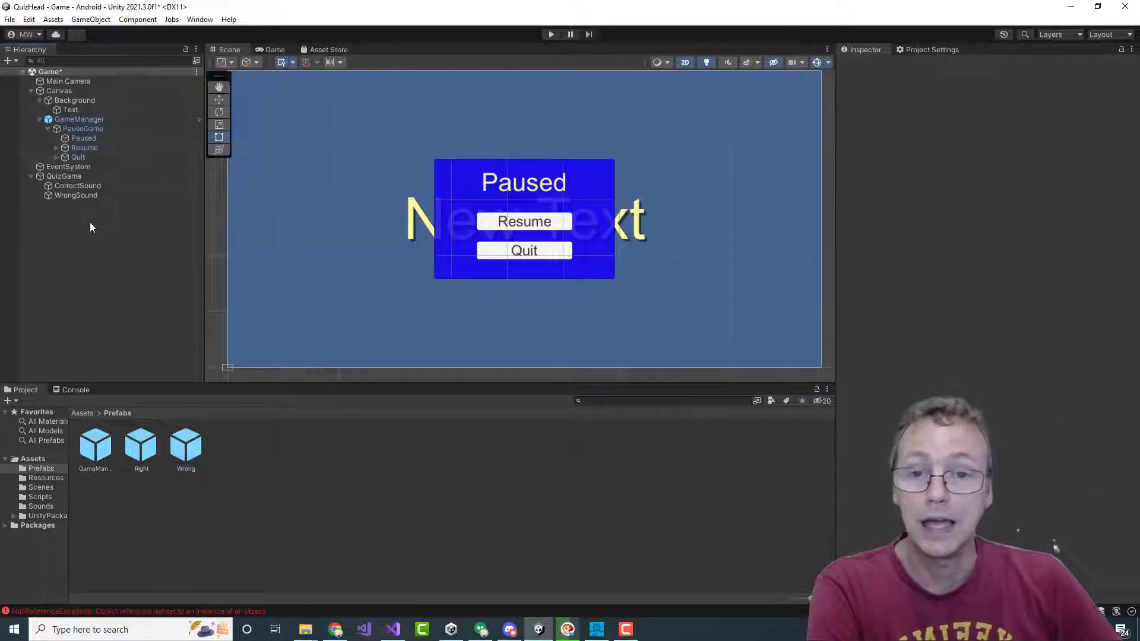
# - Compare QuizGame's Right Prefab and Wrong Prefab references with the Right and Wrong prefab assets
pyautogui.click(70, 176)
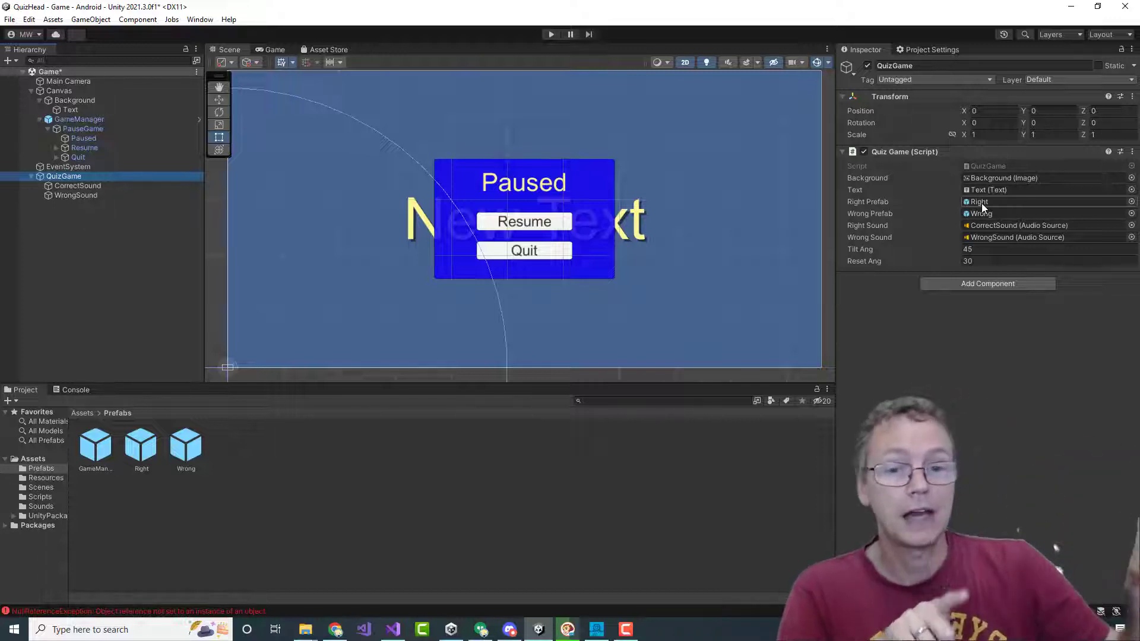
pyautogui.click(132, 451)
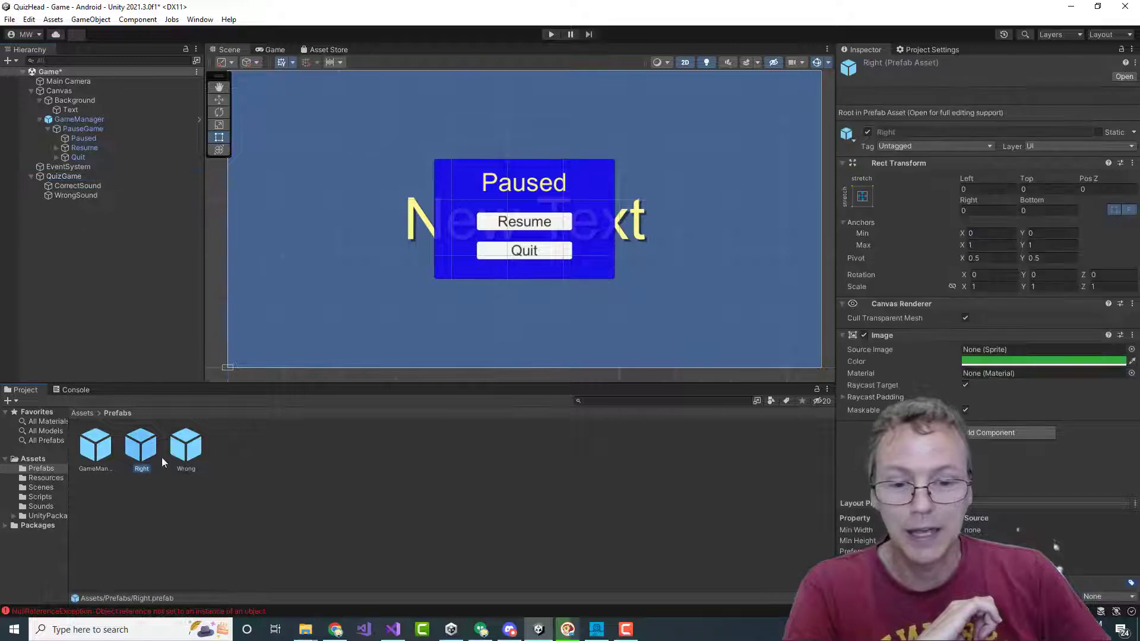
pyautogui.click(186, 454)
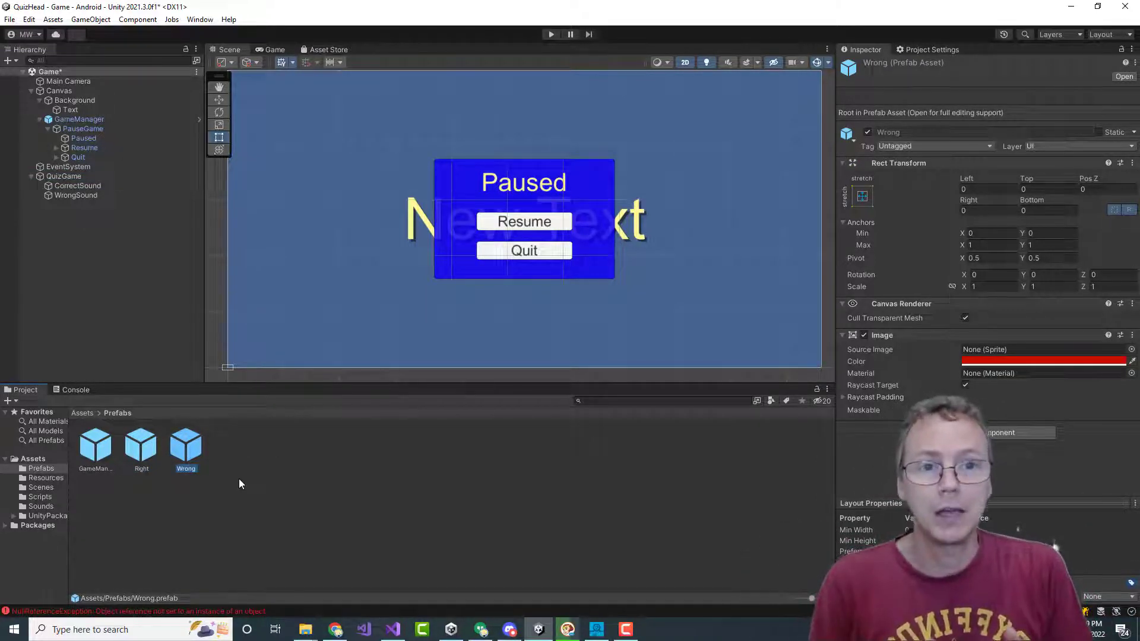
pyautogui.click(63, 178)
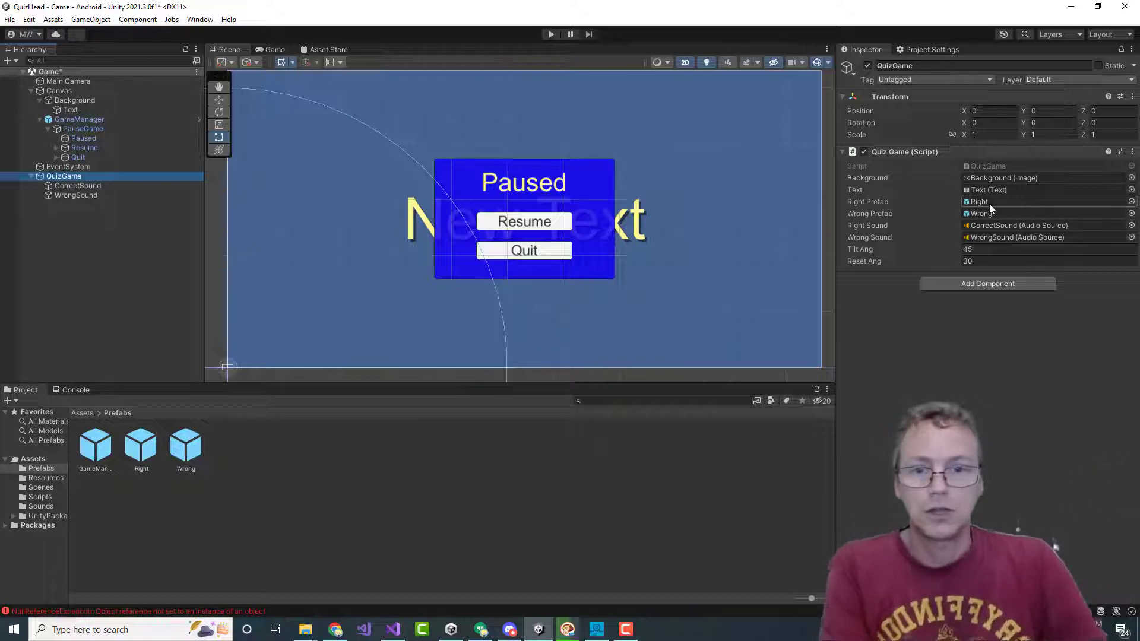
# - Run the Game scene, locate the asset behind QuizGame's Right Prefab reference during play, and stop the game
pyautogui.click(551, 35)
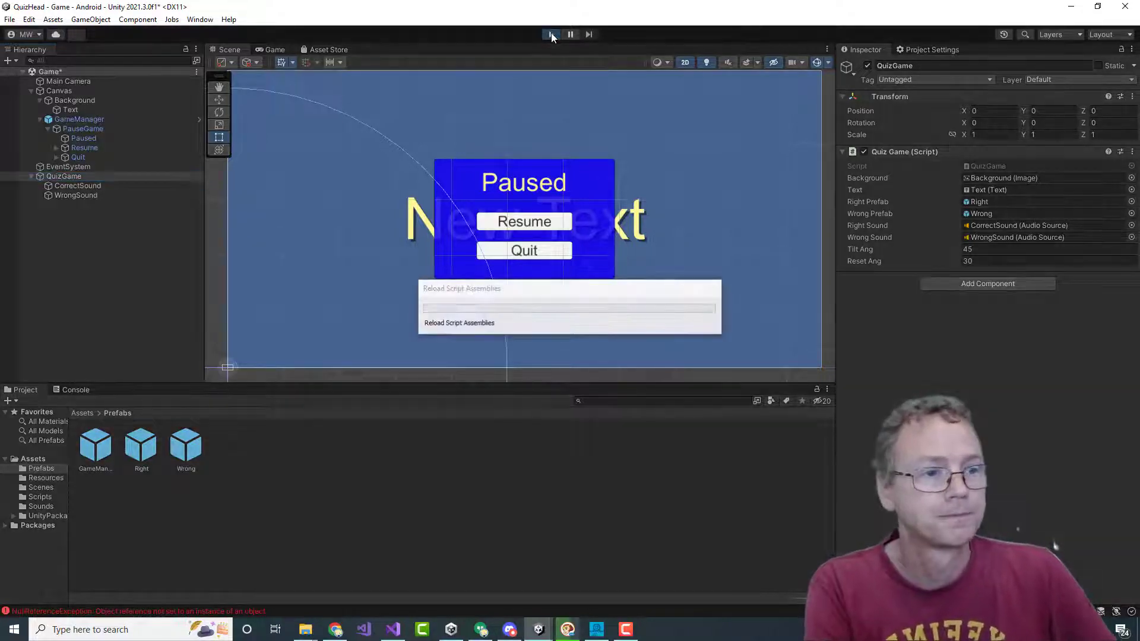
pyautogui.click(980, 201)
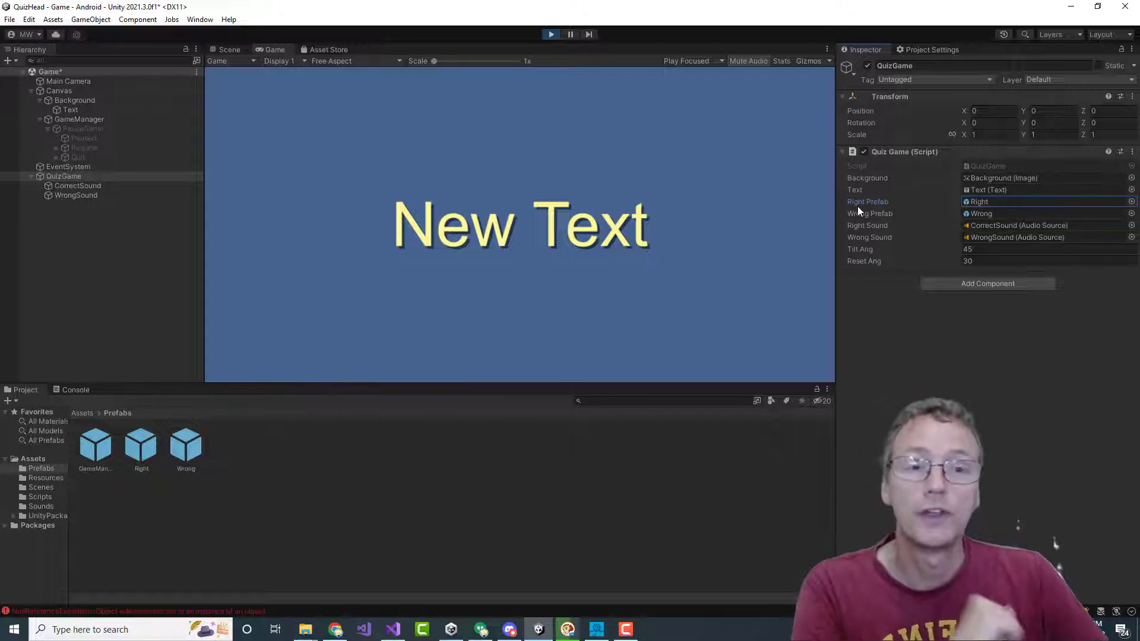
pyautogui.click(549, 34)
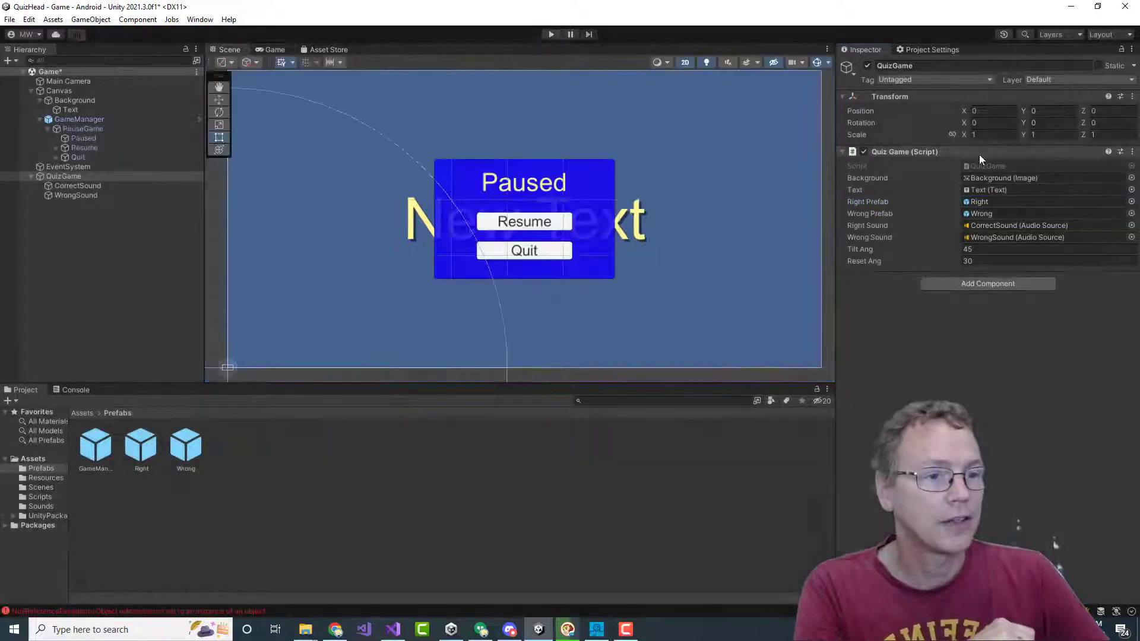
# - Open the QuizGame script in Visual Studio and examine the m_rightPrefab and m_wrongPrefab GameObject declarations
pyautogui.doubleClick(988, 165)
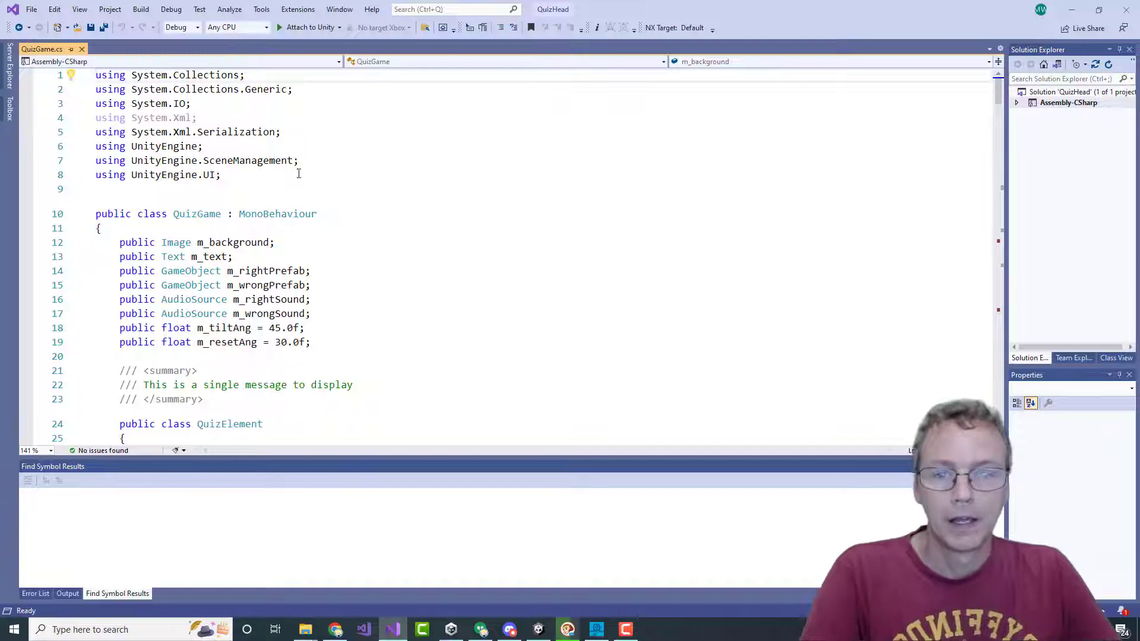
pyautogui.scroll(-1, 298, 173)
pyautogui.moveTo(312, 243); pyautogui.dragTo(61, 228)
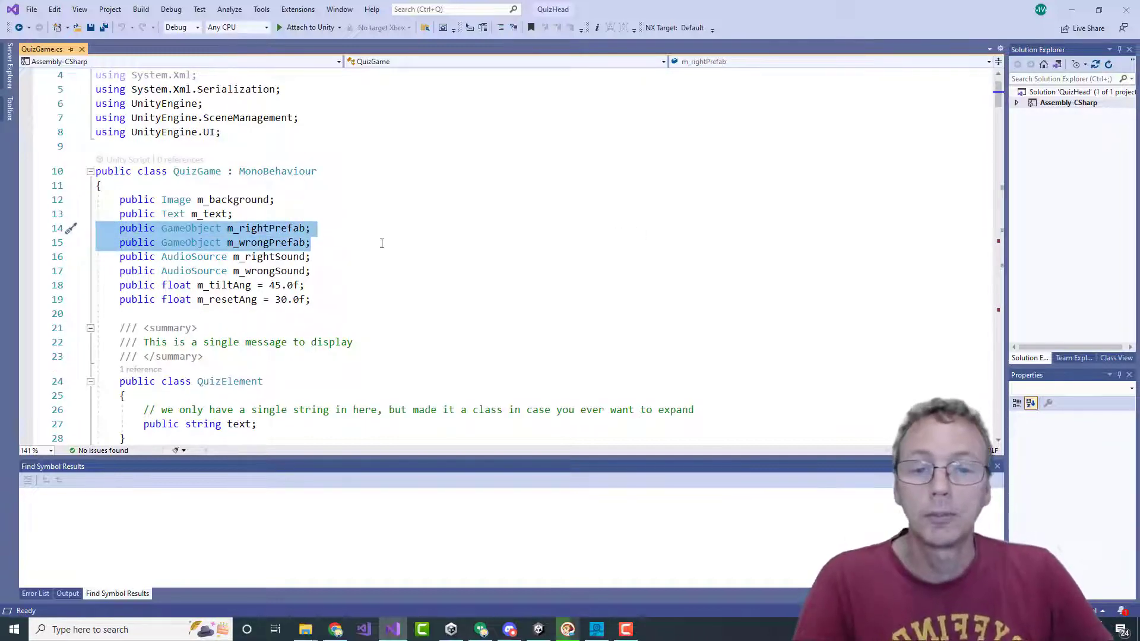
pyautogui.click(187, 229)
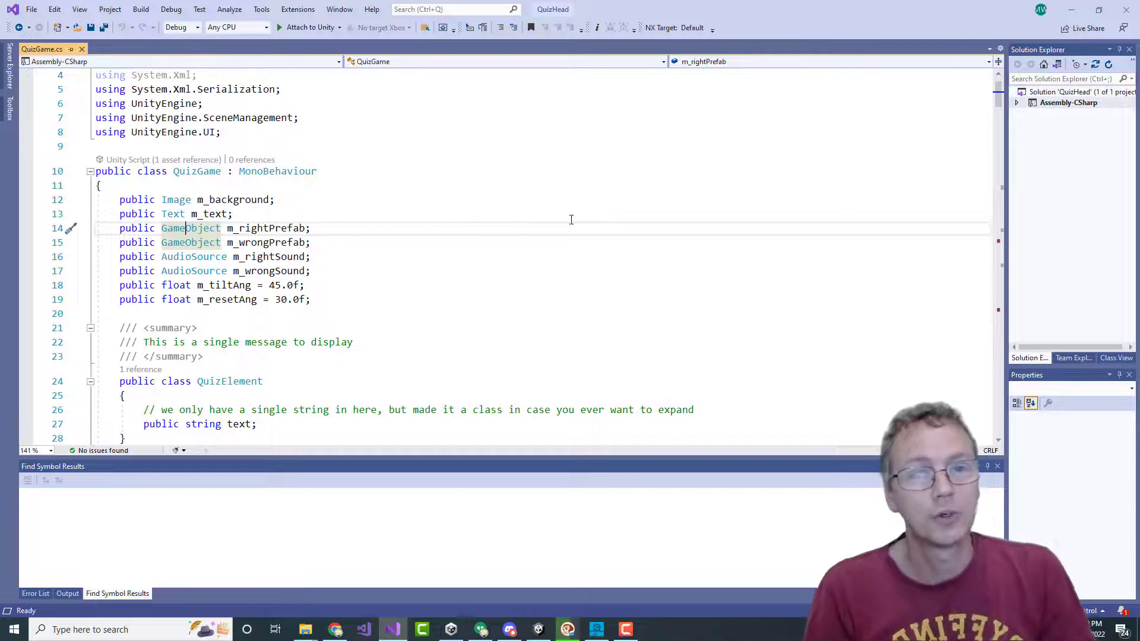
# - Find all references to m_rightPrefab and go to its GetComponentInChildren<Image> call in Start()
pyautogui.scroll(-1, 571, 219)
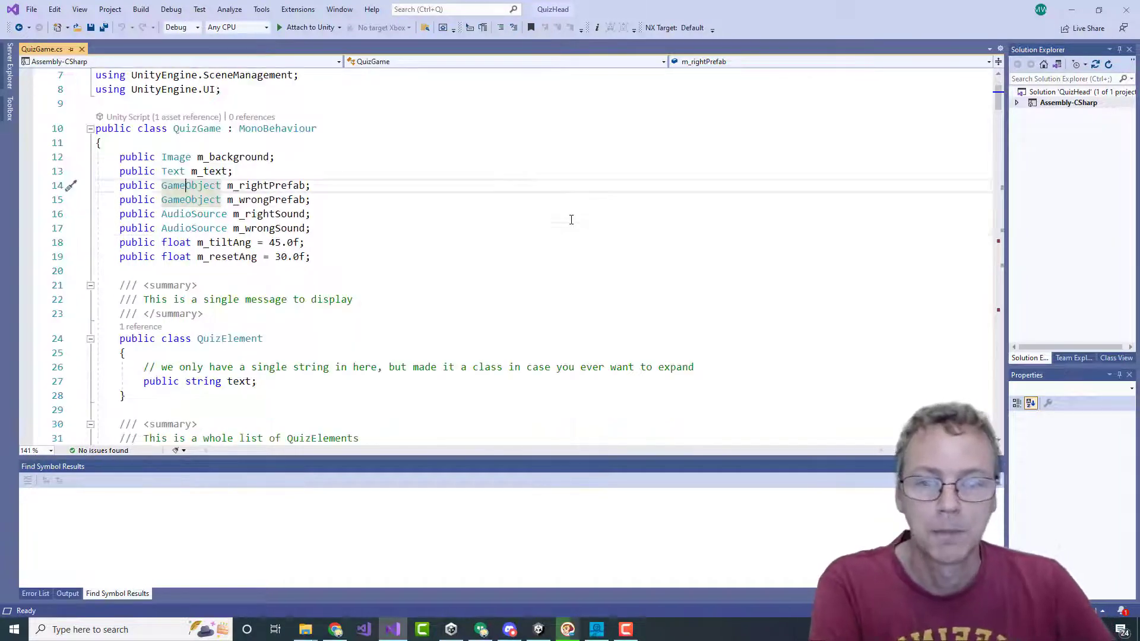
pyautogui.rightClick(267, 185)
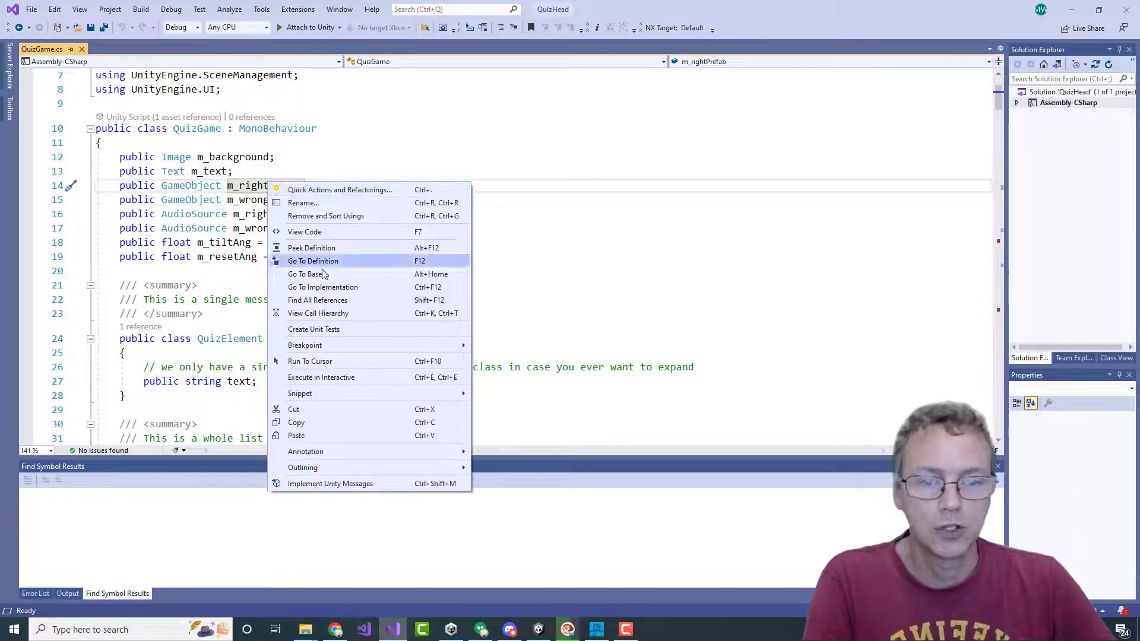
pyautogui.click(347, 300)
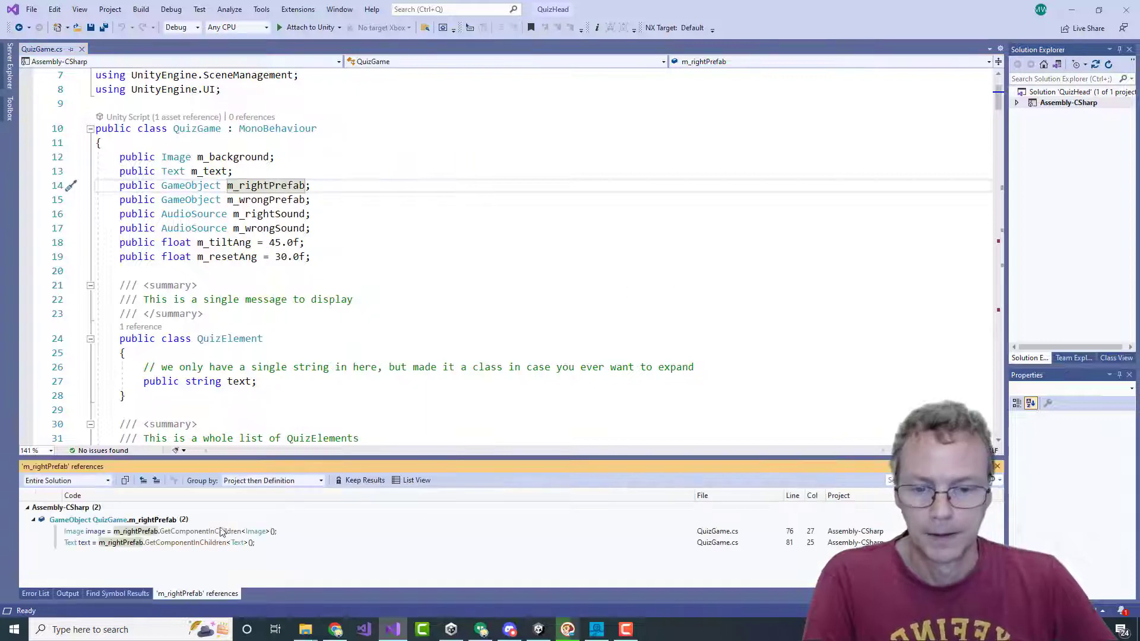
pyautogui.click(202, 532)
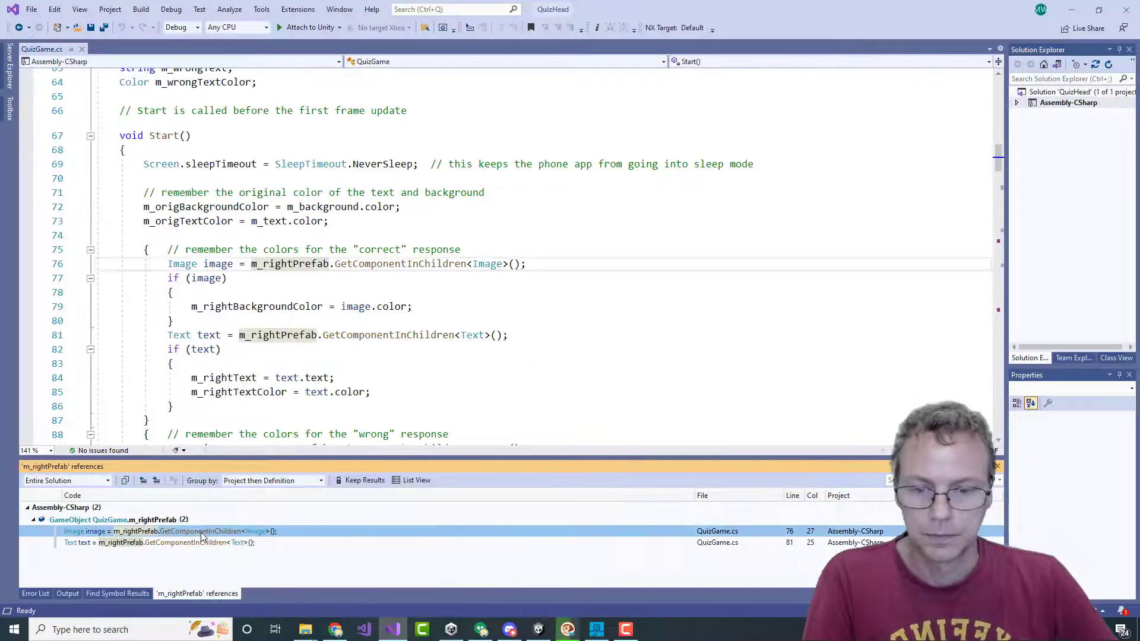
pyautogui.click(597, 289)
pyautogui.press('Down')
pyautogui.press('Down')
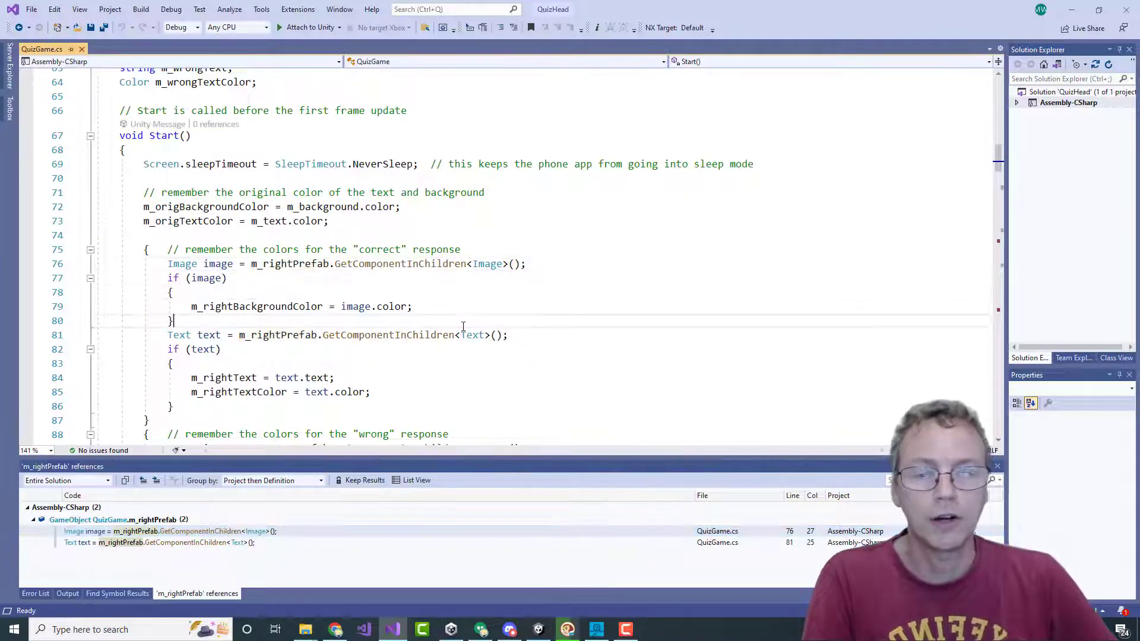
# - Examine how Start() gets the Image component from m_rightPrefab and stores its color in m_rightBackgroundColor
pyautogui.moveTo(248, 263); pyautogui.dragTo(470, 261)
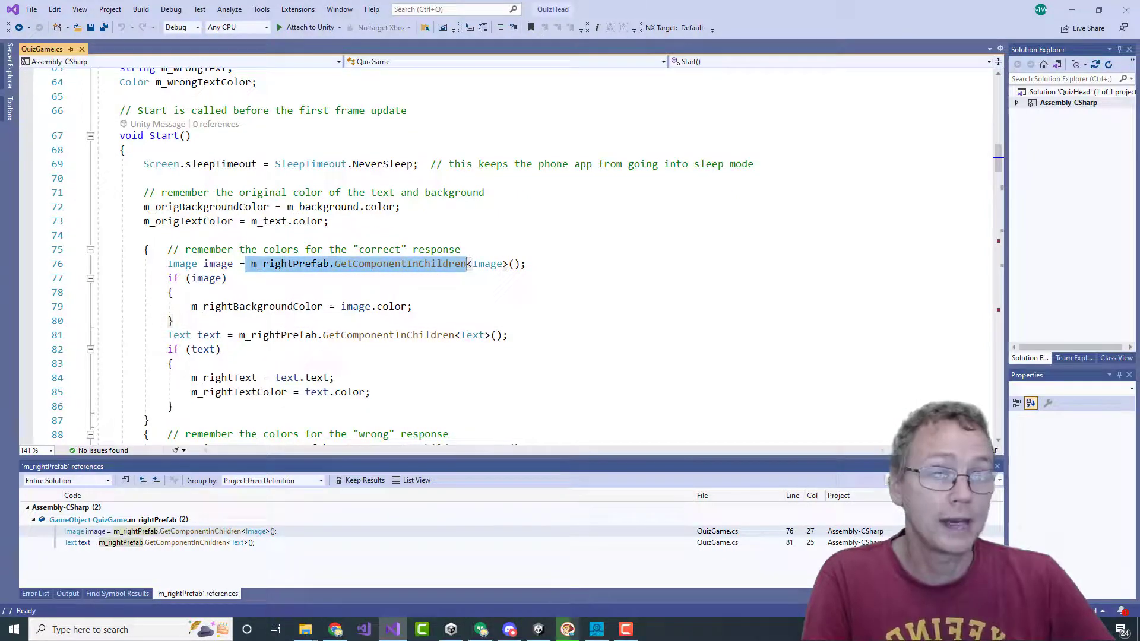
pyautogui.click(632, 272)
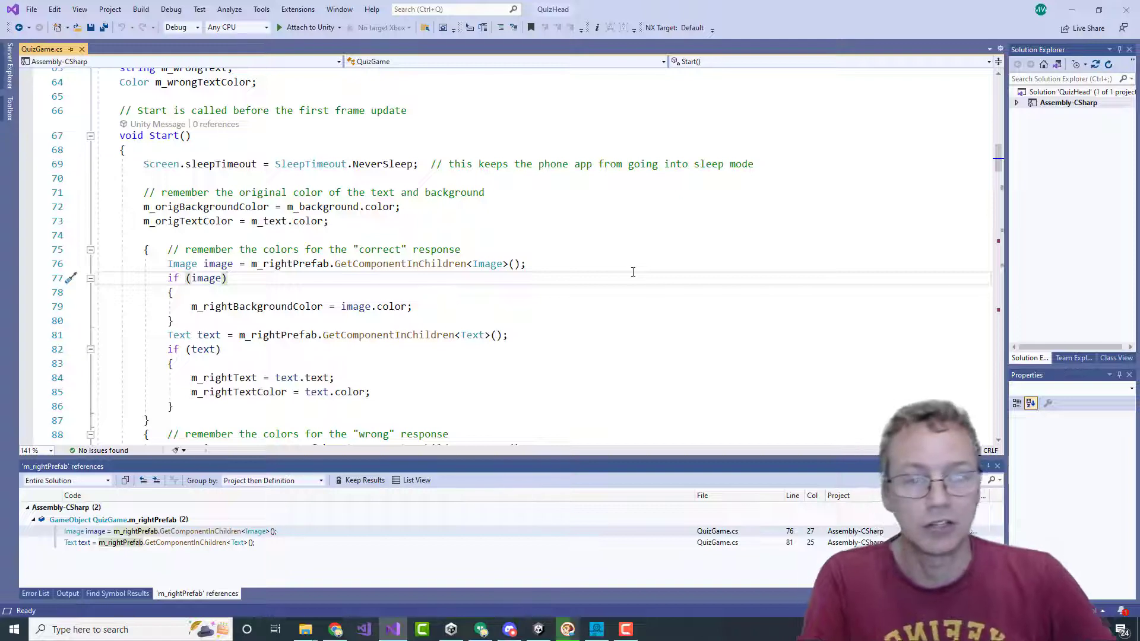
pyautogui.moveTo(413, 307); pyautogui.dragTo(195, 306)
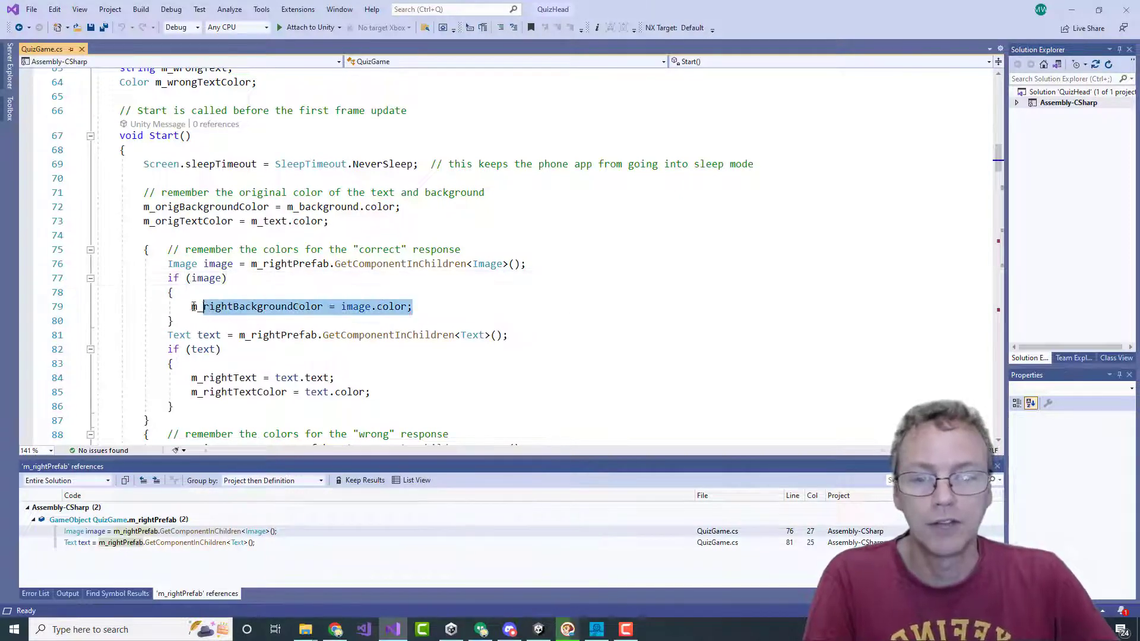
pyautogui.click(439, 301)
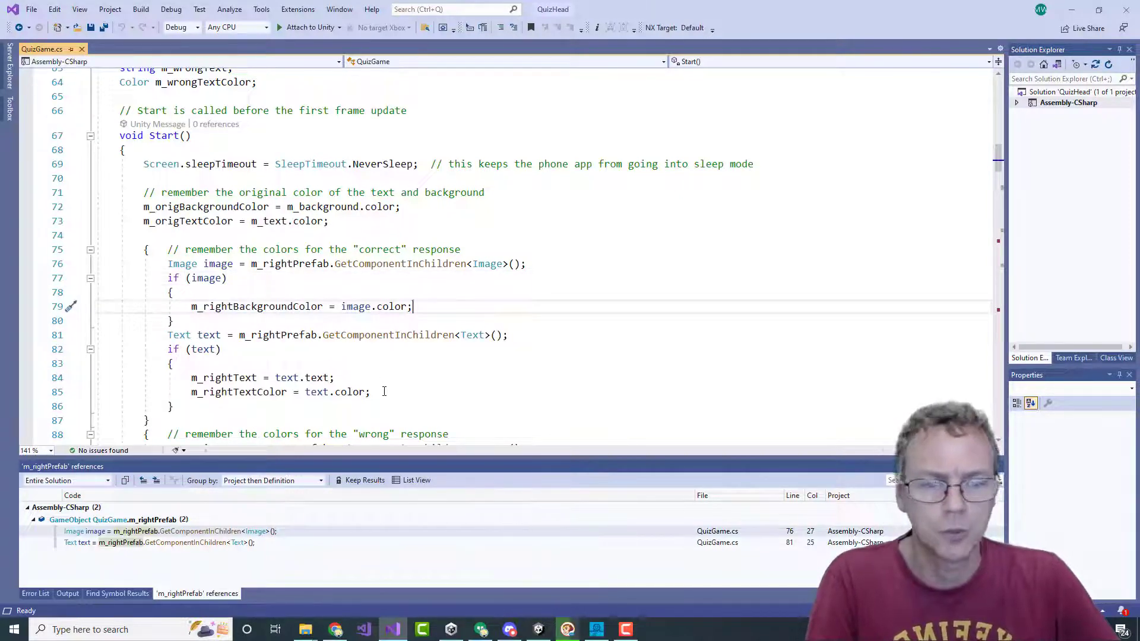
pyautogui.click(374, 264)
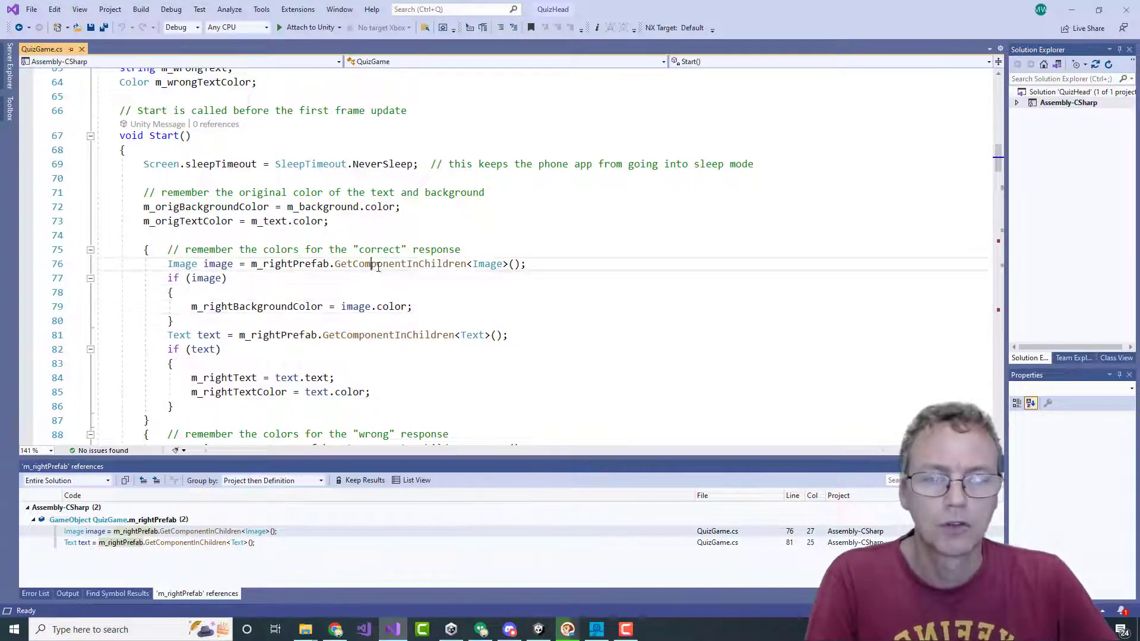
pyautogui.doubleClick(271, 263)
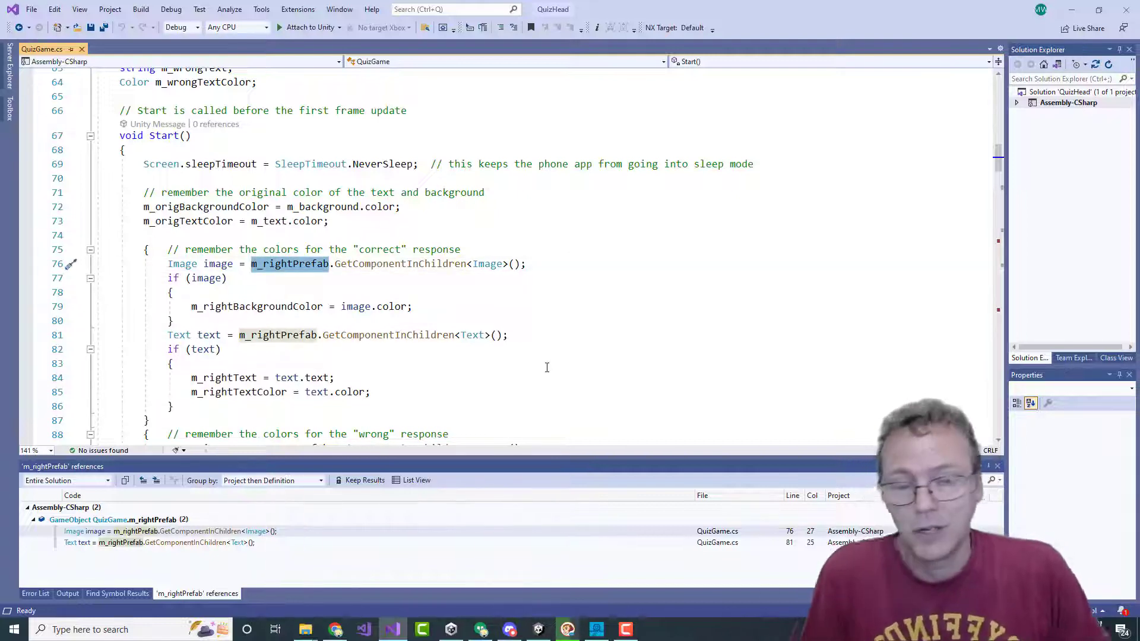
pyautogui.doubleClick(383, 264)
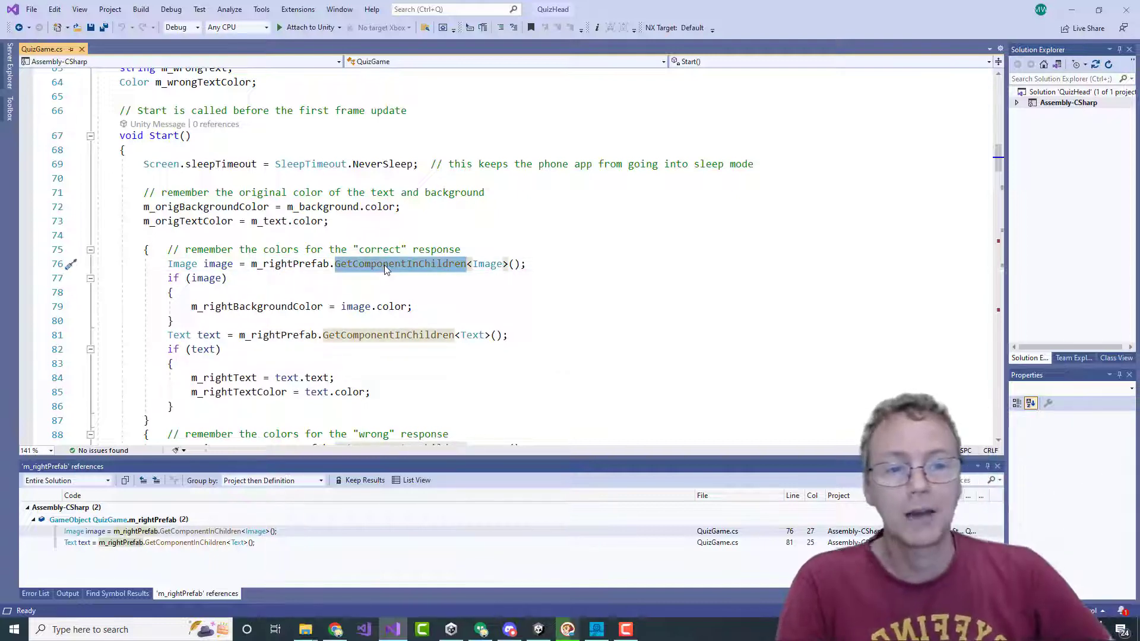
pyautogui.doubleClick(482, 265)
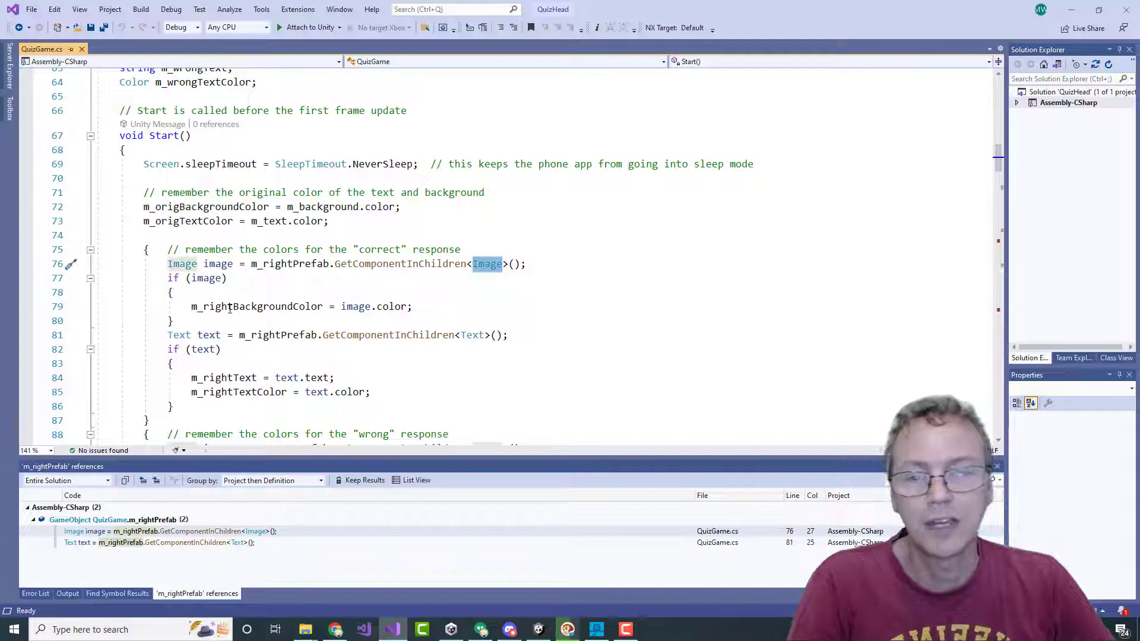
pyautogui.moveTo(227, 307); pyautogui.dragTo(416, 308)
pyautogui.click(486, 308)
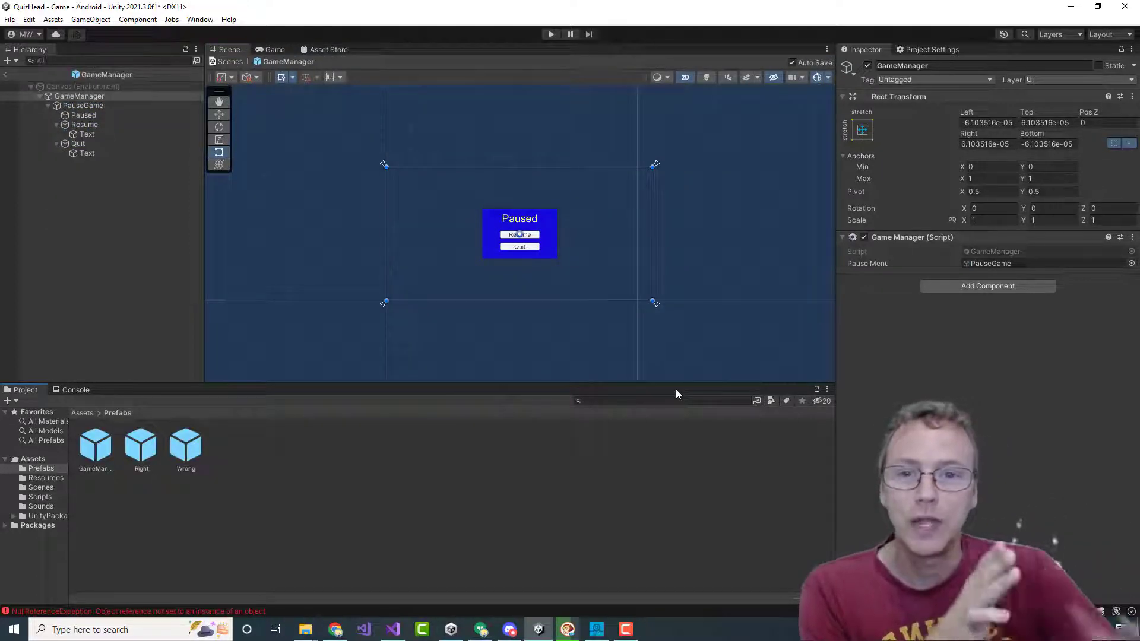
# - Inspect Paused and Resume inside the GameManager prefab, return to the Game scene, and inspect its PauseGame object
pyautogui.click(95, 116)
pyautogui.click(91, 124)
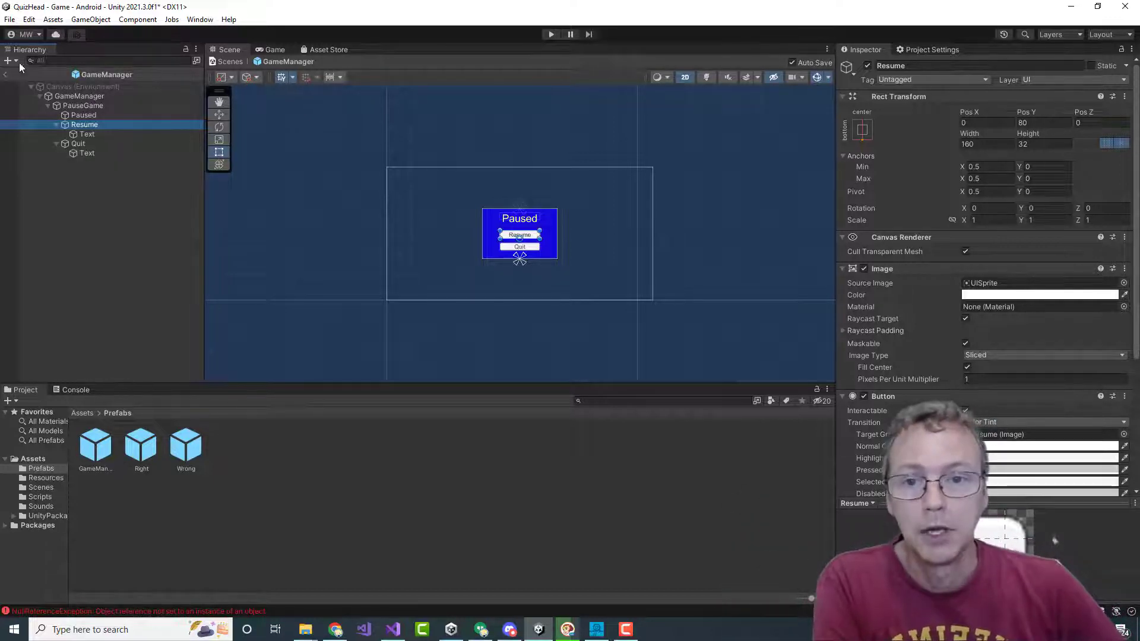
pyautogui.click(5, 74)
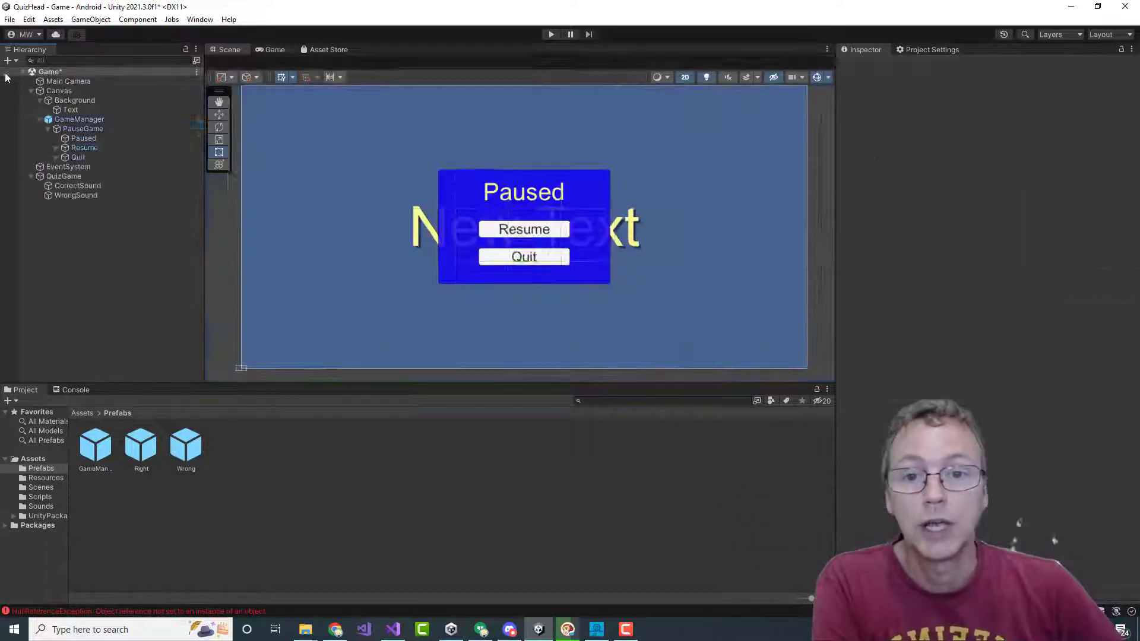
pyautogui.click(82, 128)
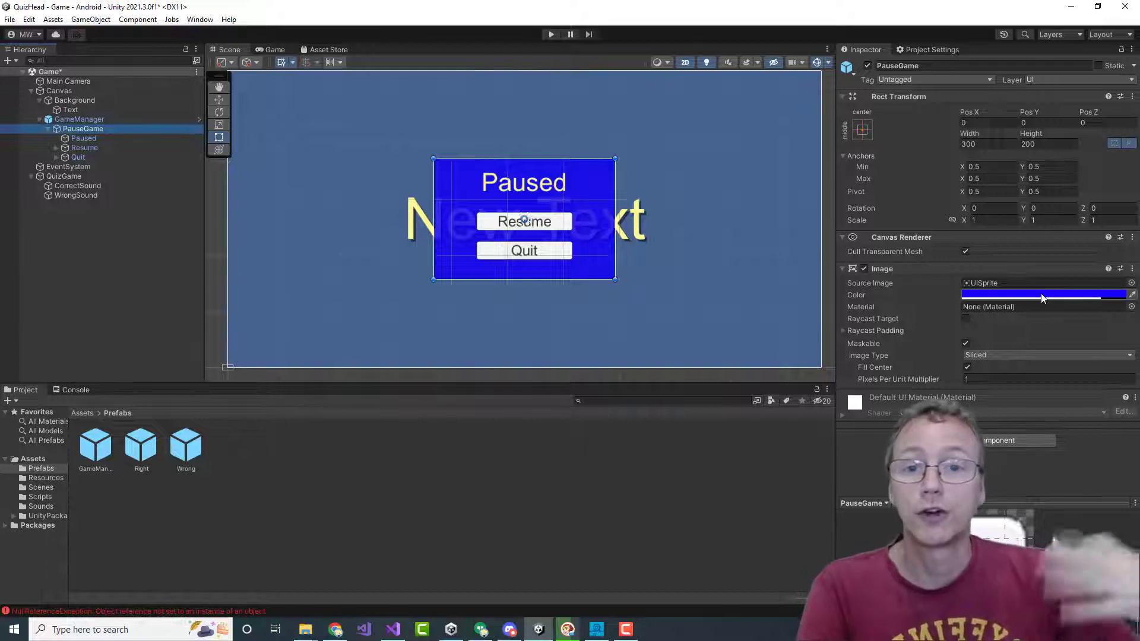
# - Locate the asset behind QuizGame's Right Prefab reference and assign the Right prefab to that reference again
pyautogui.click(48, 177)
pyautogui.click(974, 202)
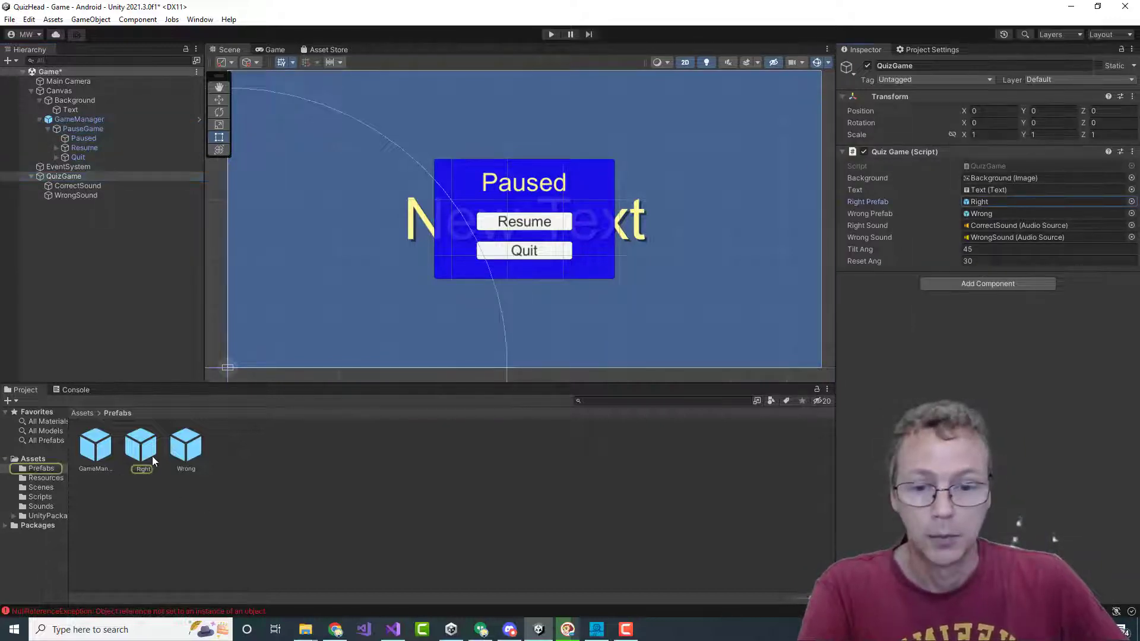
pyautogui.moveTo(913, 251); pyautogui.dragTo(1014, 202)
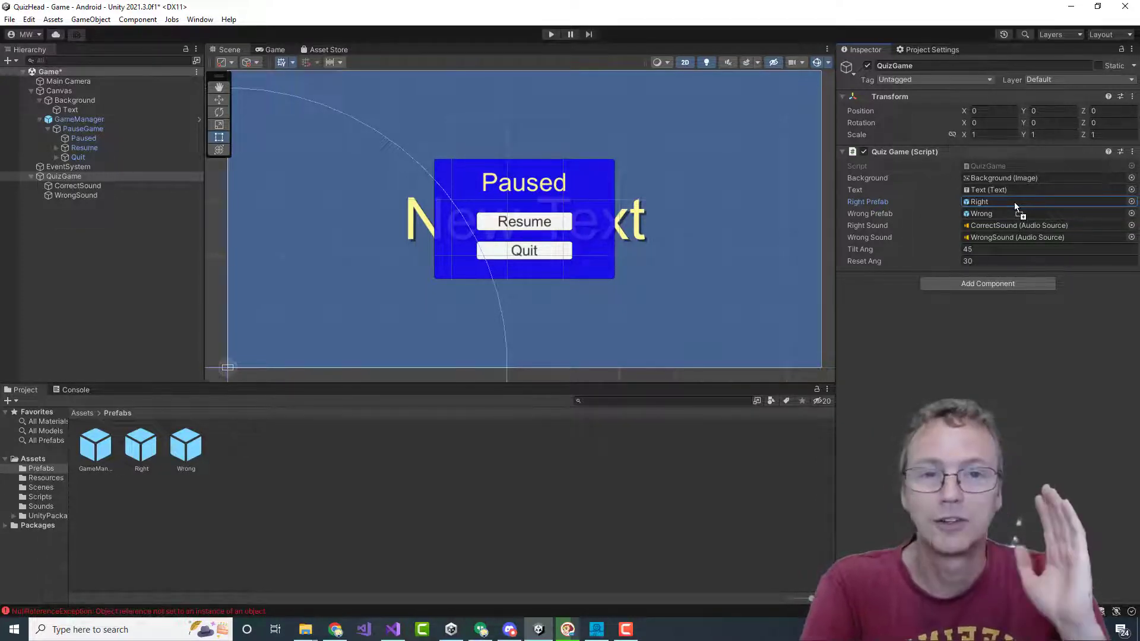
pyautogui.moveTo(1014, 202); pyautogui.dragTo(1014, 202)
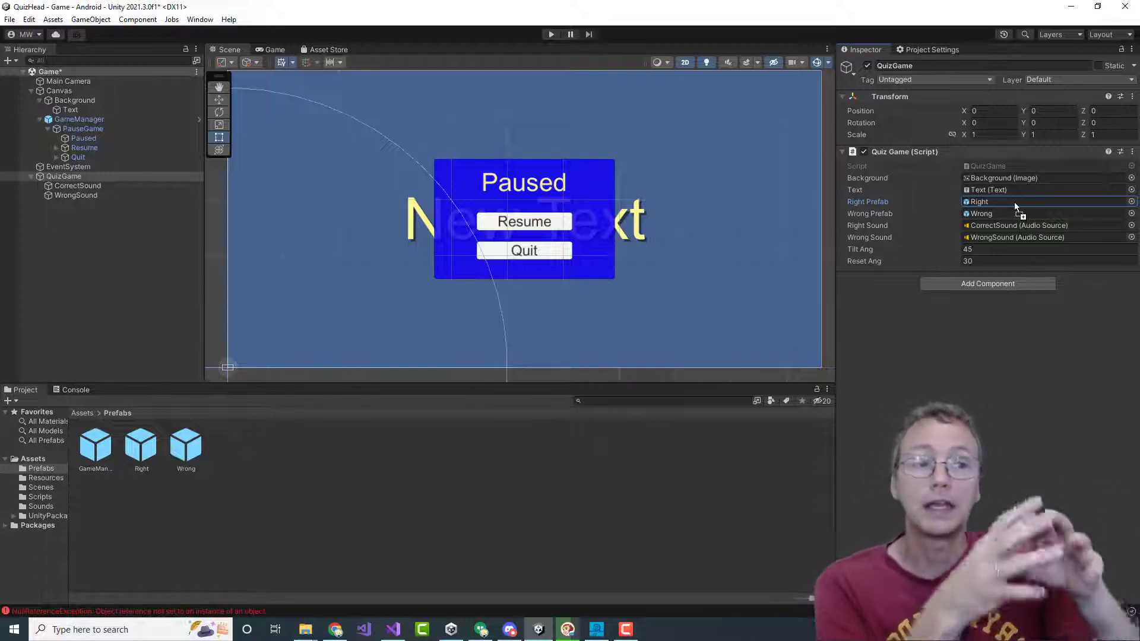
pyautogui.moveTo(1013, 202); pyautogui.dragTo(1014, 202)
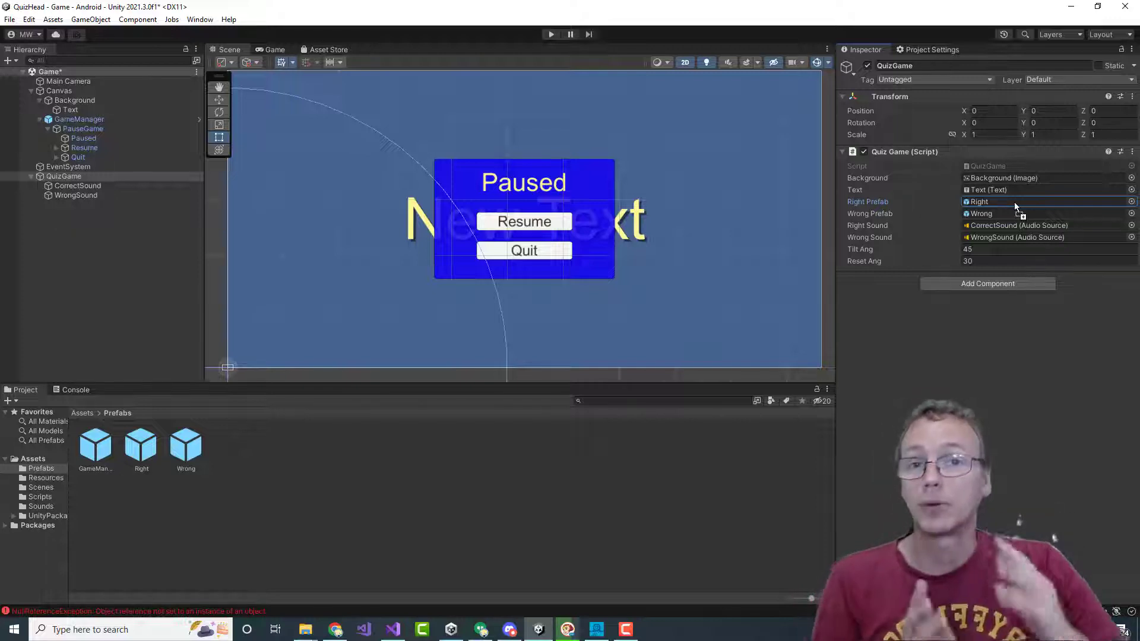
pyautogui.click(105, 525)
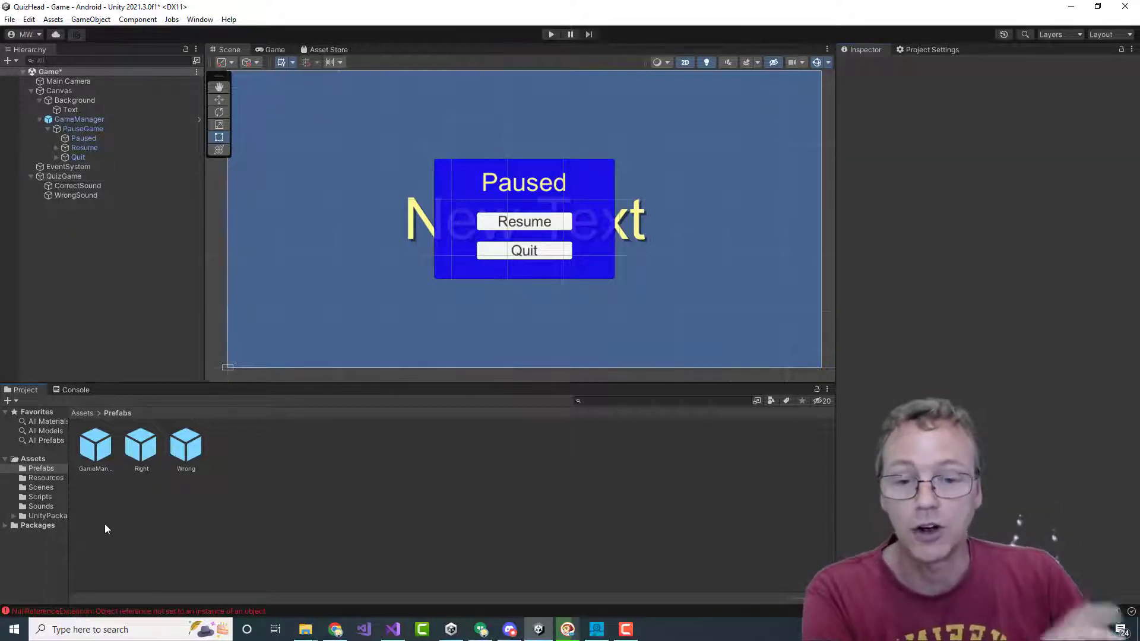